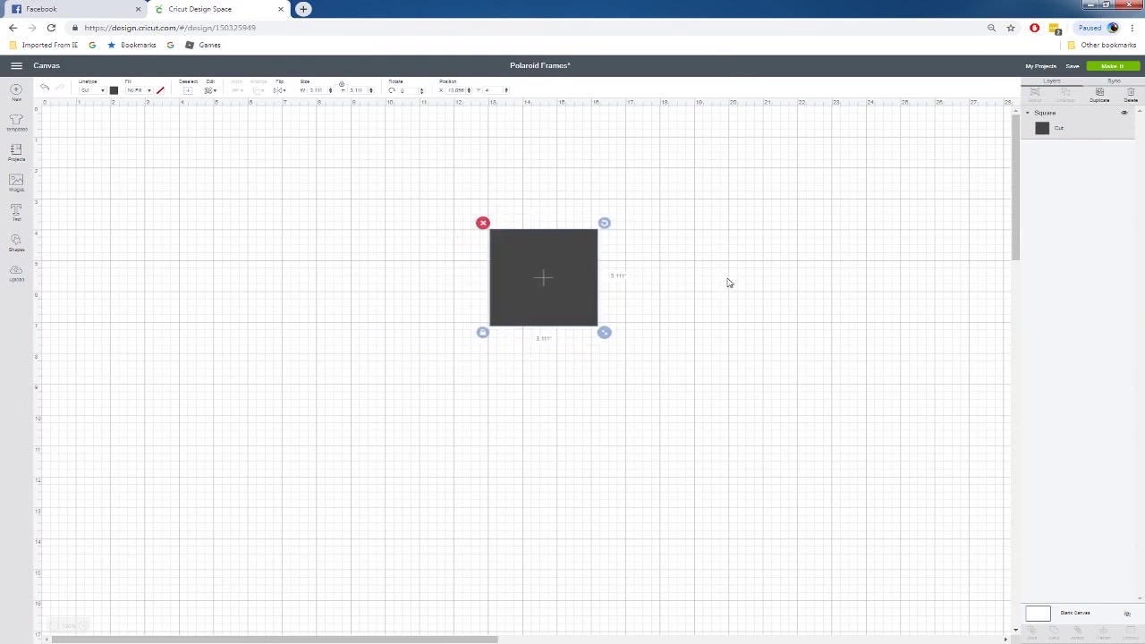
# Resize the square without its locked proportions into a rectangle about 8 by 4.9 inches and reposition it slightly lower.
pyautogui.moveTo(604, 332); pyautogui.dragTo(814, 384)
pyautogui.click(483, 515)
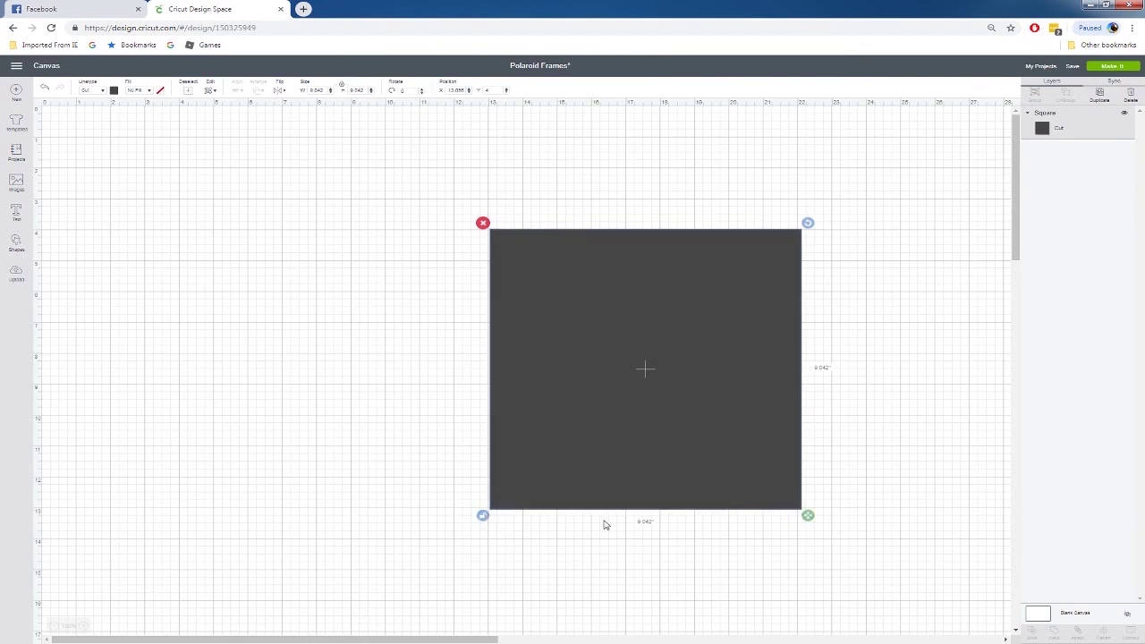
pyautogui.moveTo(809, 516); pyautogui.dragTo(783, 423)
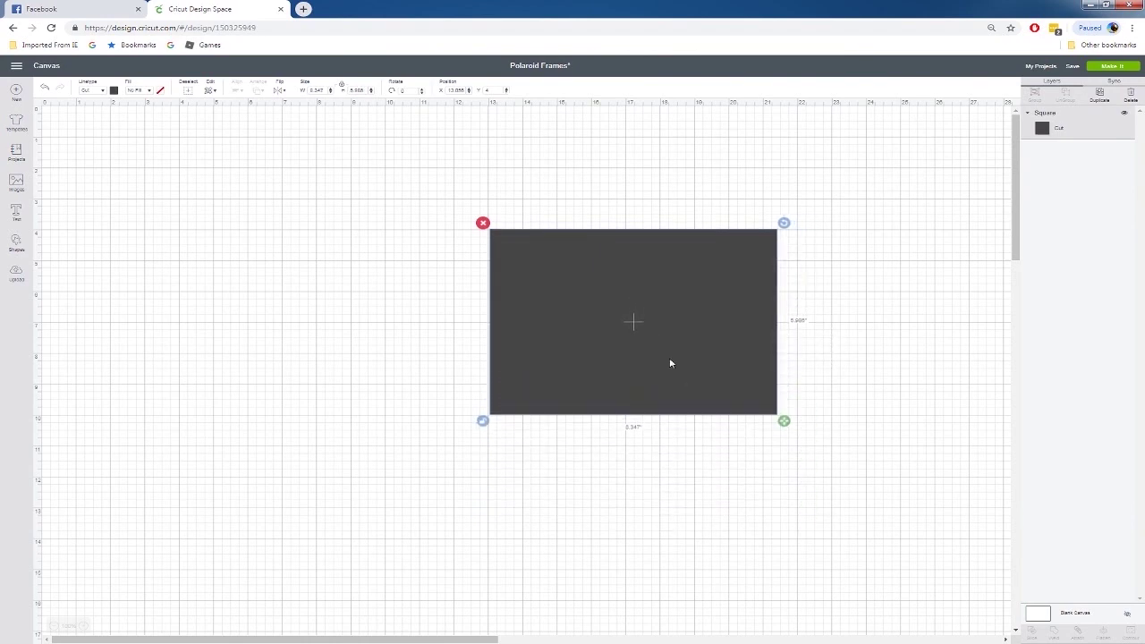
pyautogui.moveTo(664, 354); pyautogui.dragTo(659, 359)
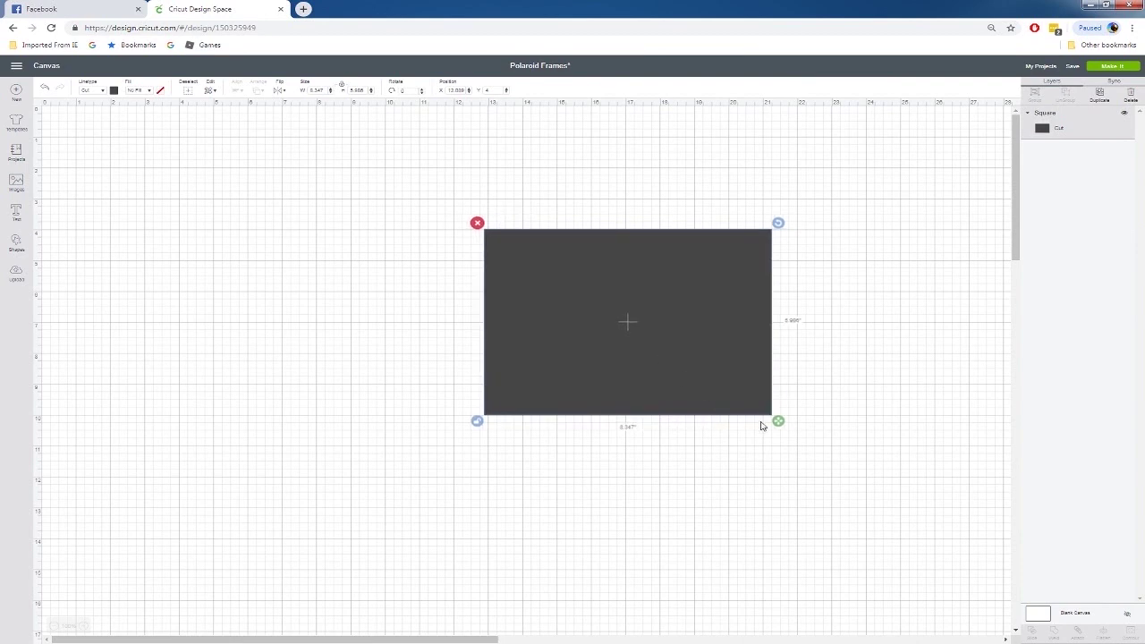
pyautogui.moveTo(778, 420); pyautogui.dragTo(765, 386)
pyautogui.moveTo(687, 331); pyautogui.dragTo(703, 365)
pyautogui.click(634, 437)
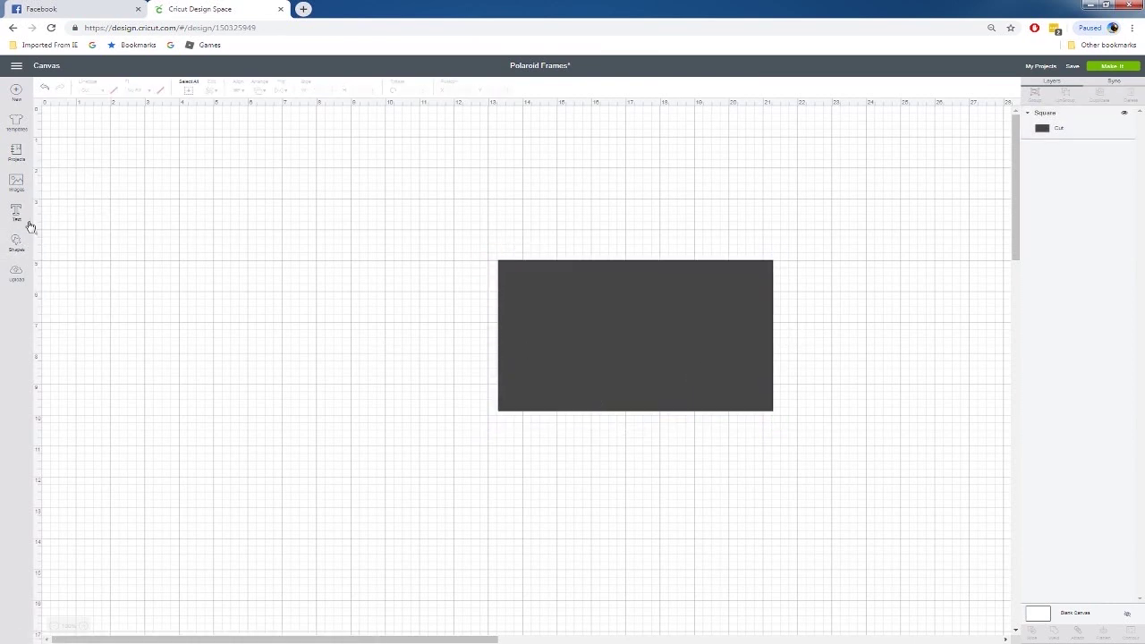
# Add a square, reshape it into a narrow upright bar about 0.9 by 4.15 inches, and stand it on the rectangle's upper-left corner.
pyautogui.click(17, 245)
pyautogui.click(56, 189)
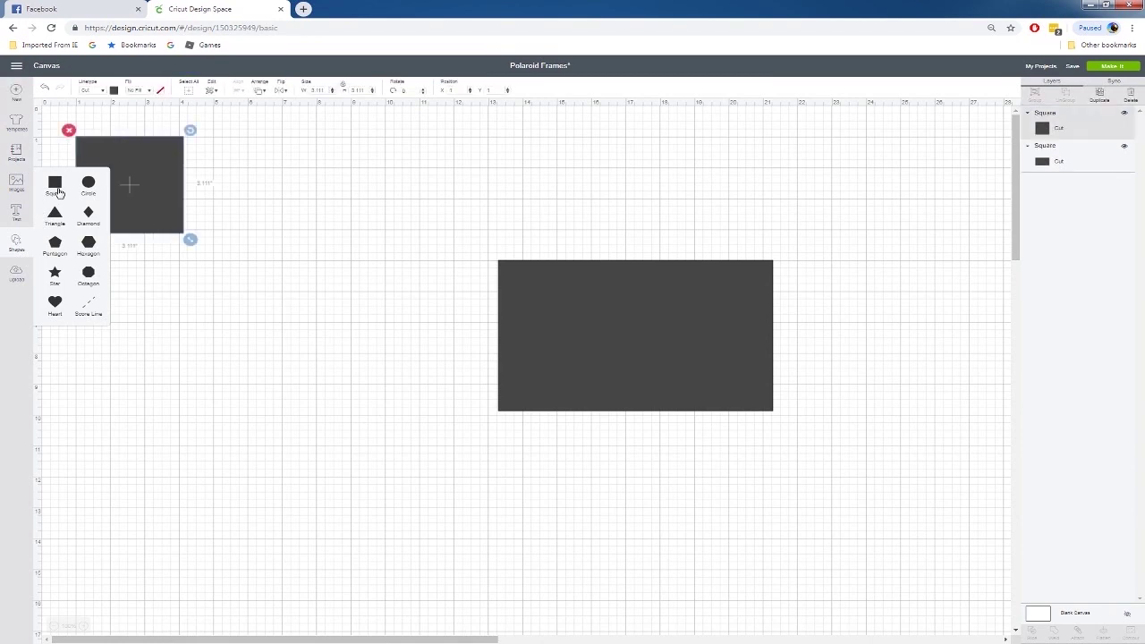
pyautogui.moveTo(163, 186); pyautogui.dragTo(462, 239)
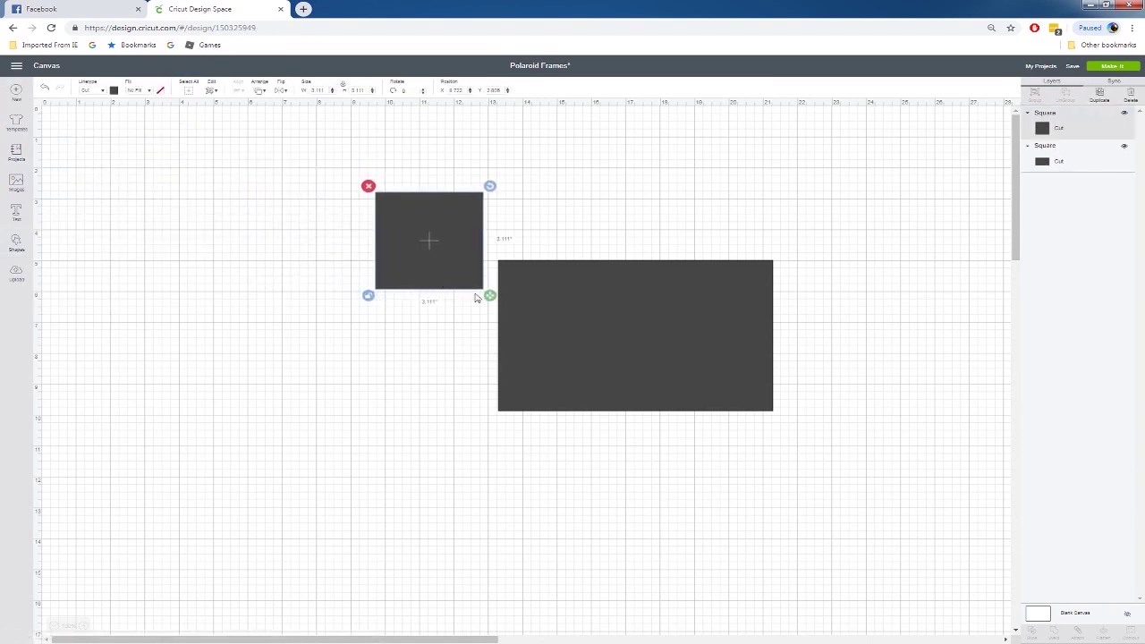
pyautogui.moveTo(489, 296); pyautogui.dragTo(414, 328)
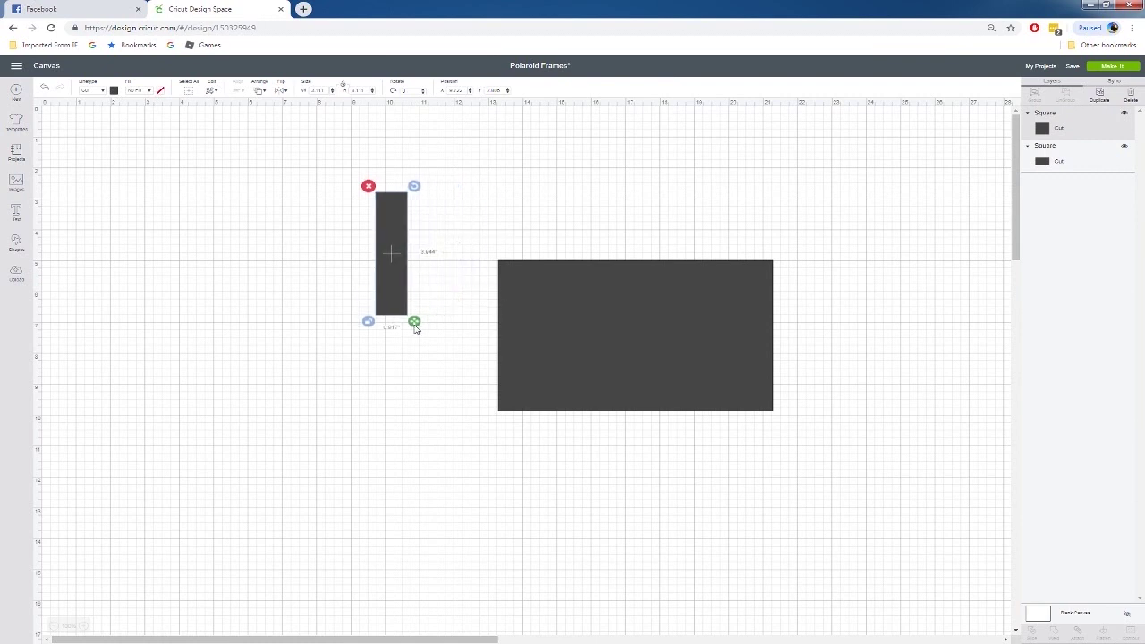
pyautogui.moveTo(399, 276); pyautogui.dragTo(520, 222)
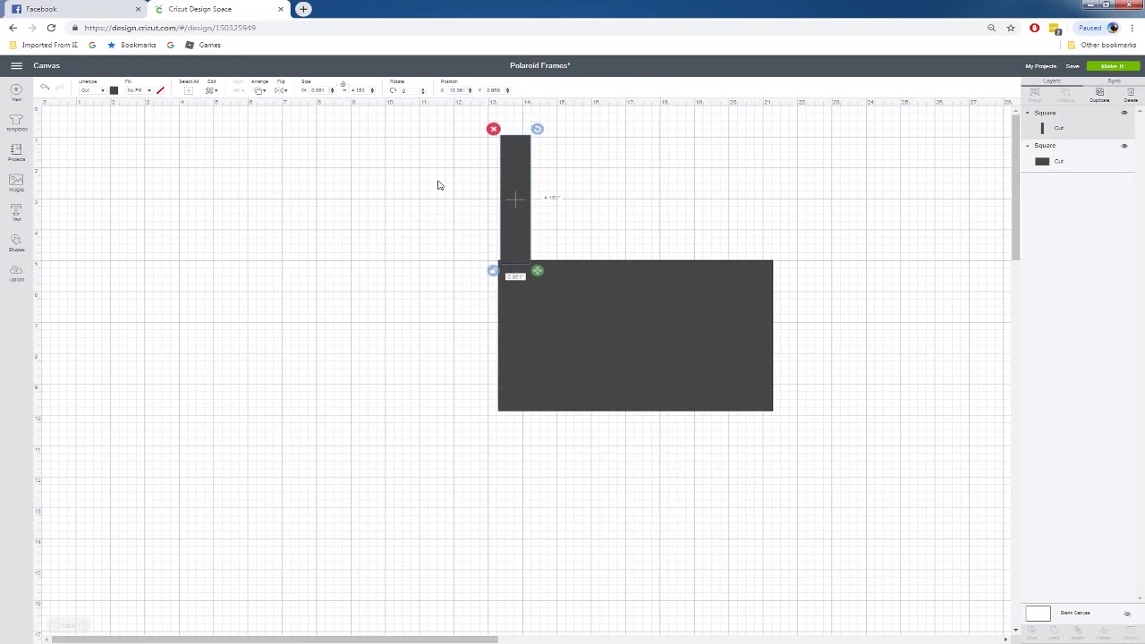
# Move the upright bar and the rectangle together to a lower spot on the canvas.
pyautogui.moveTo(439, 170); pyautogui.dragTo(711, 407)
pyautogui.moveTo(662, 358); pyautogui.dragTo(670, 444)
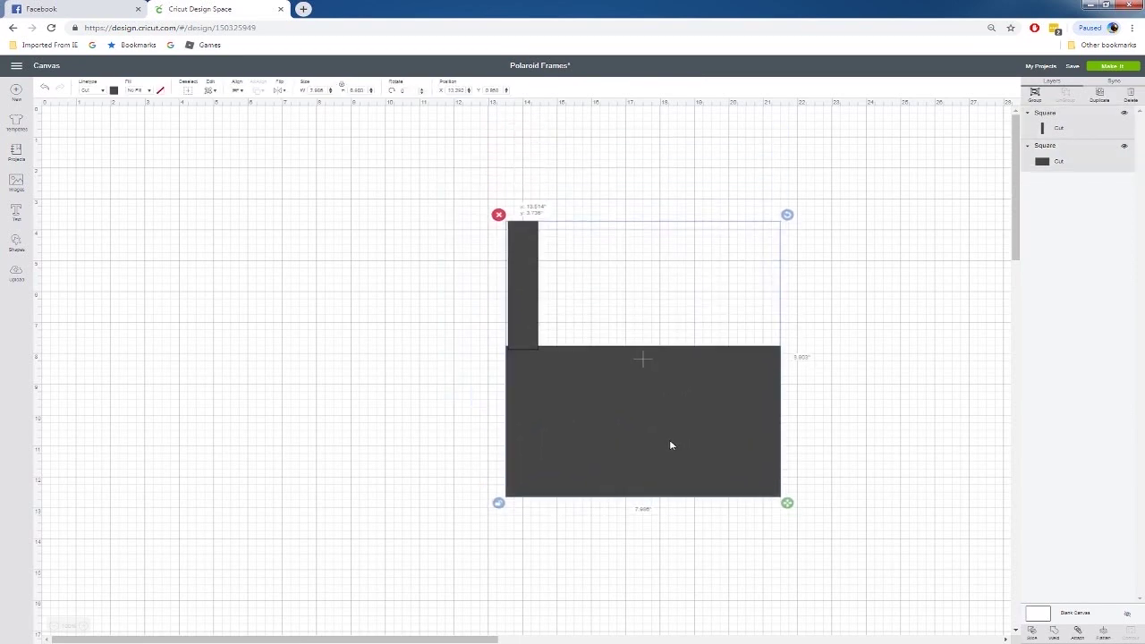
pyautogui.click(452, 307)
# Duplicate the upright bar and stand the copy on the rectangle's upper-right corner.
pyautogui.click(524, 302)
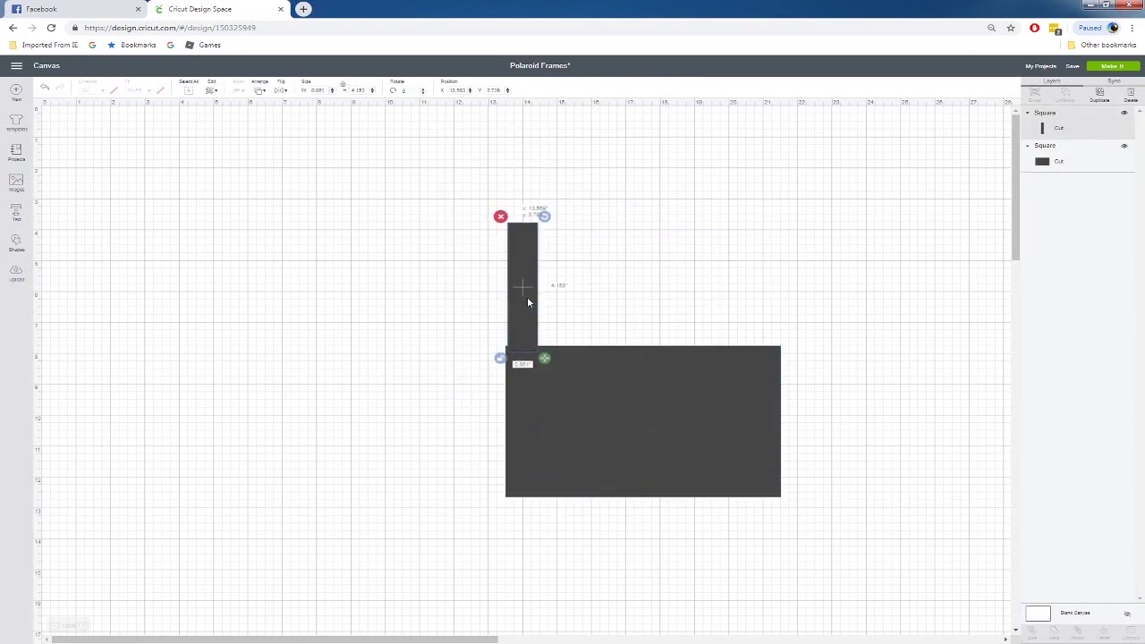
pyautogui.moveTo(526, 296); pyautogui.dragTo(773, 286)
pyautogui.hotkey('ctrl', 'd')
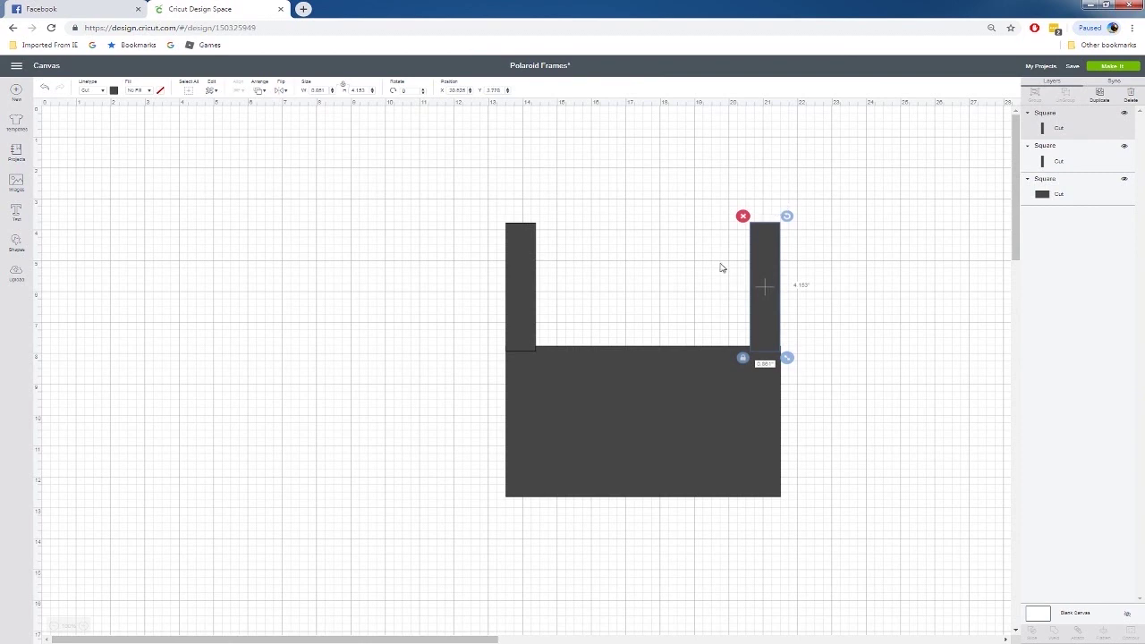
# Add a square and reshape it into a horizontal bar about 8 by 2.6 inches spanning the tops of both upright bars.
pyautogui.click(16, 242)
pyautogui.click(52, 185)
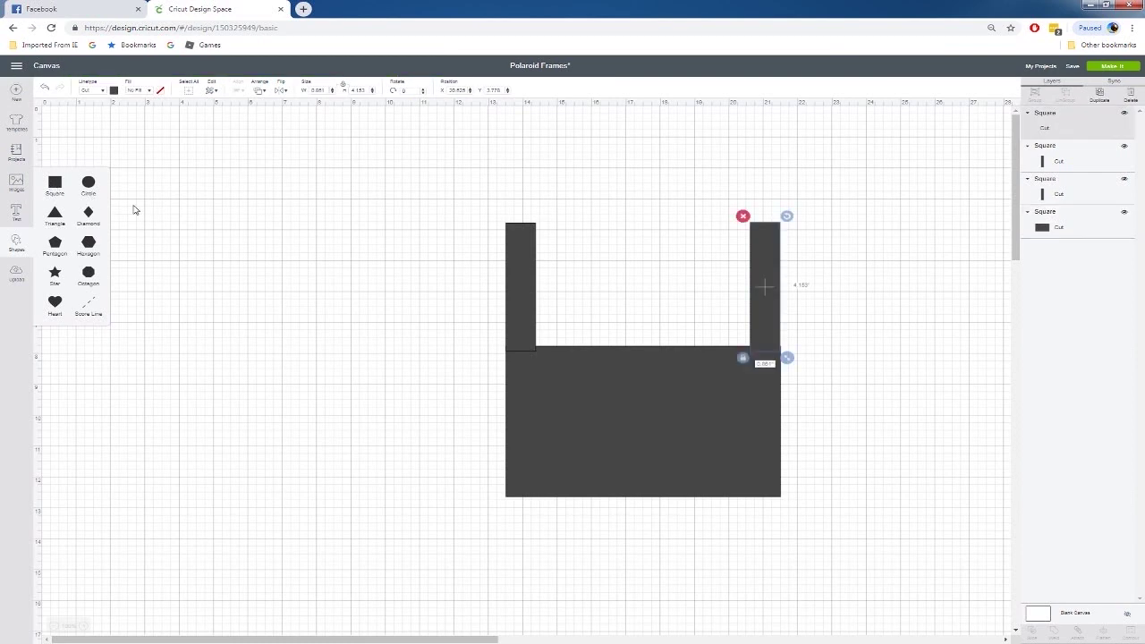
pyautogui.moveTo(182, 193); pyautogui.dragTo(787, 258)
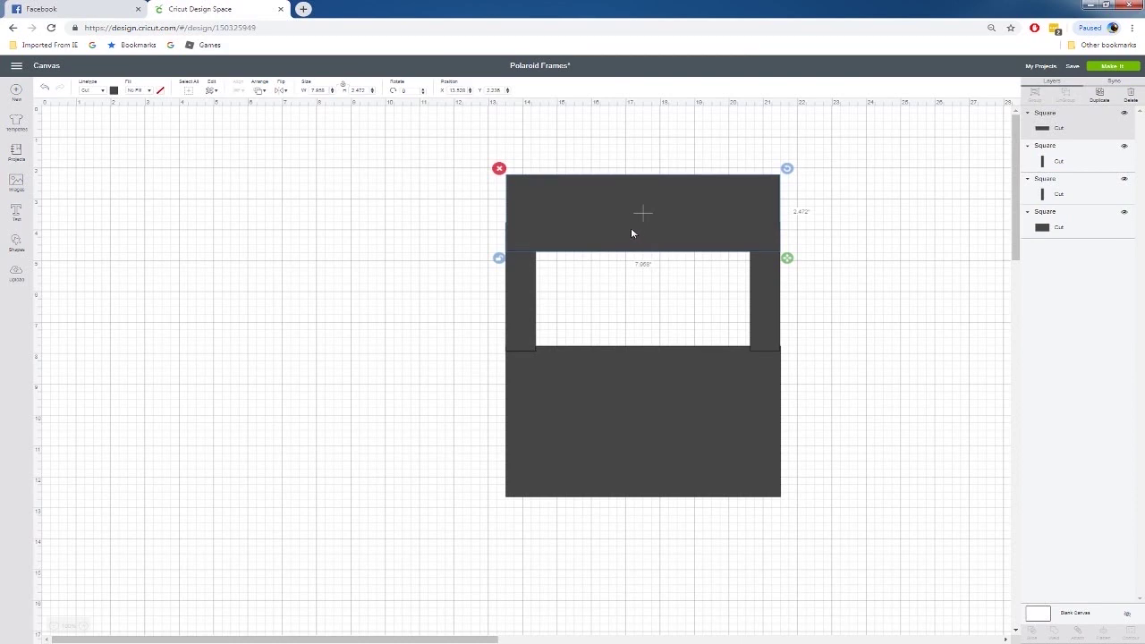
pyautogui.moveTo(632, 231); pyautogui.dragTo(631, 231)
pyautogui.moveTo(787, 259); pyautogui.dragTo(791, 263)
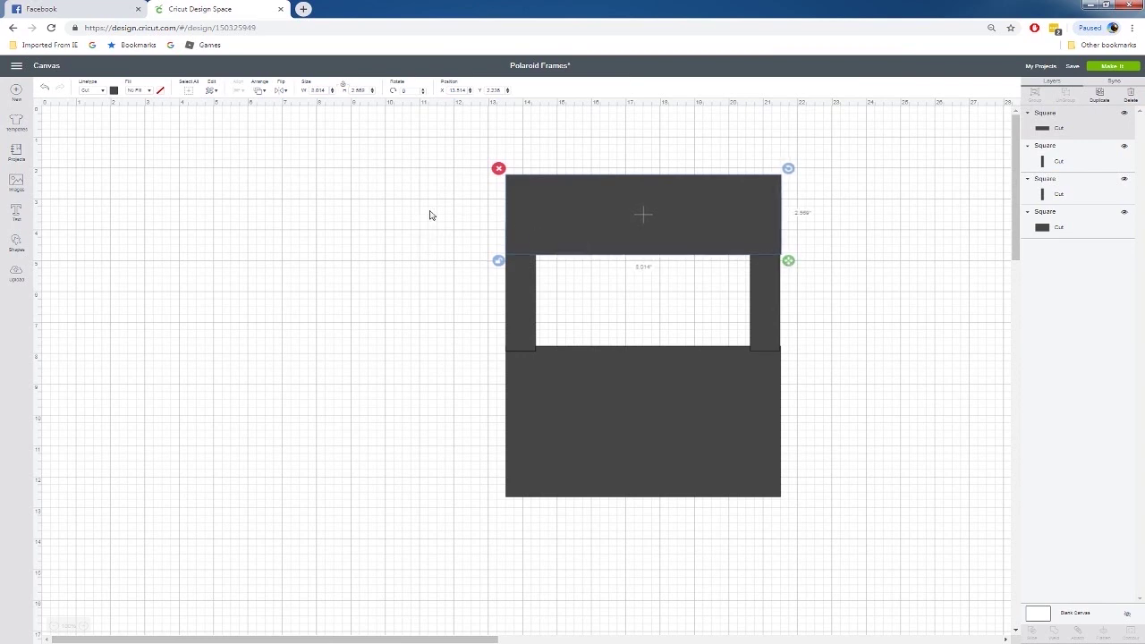
pyautogui.click(430, 214)
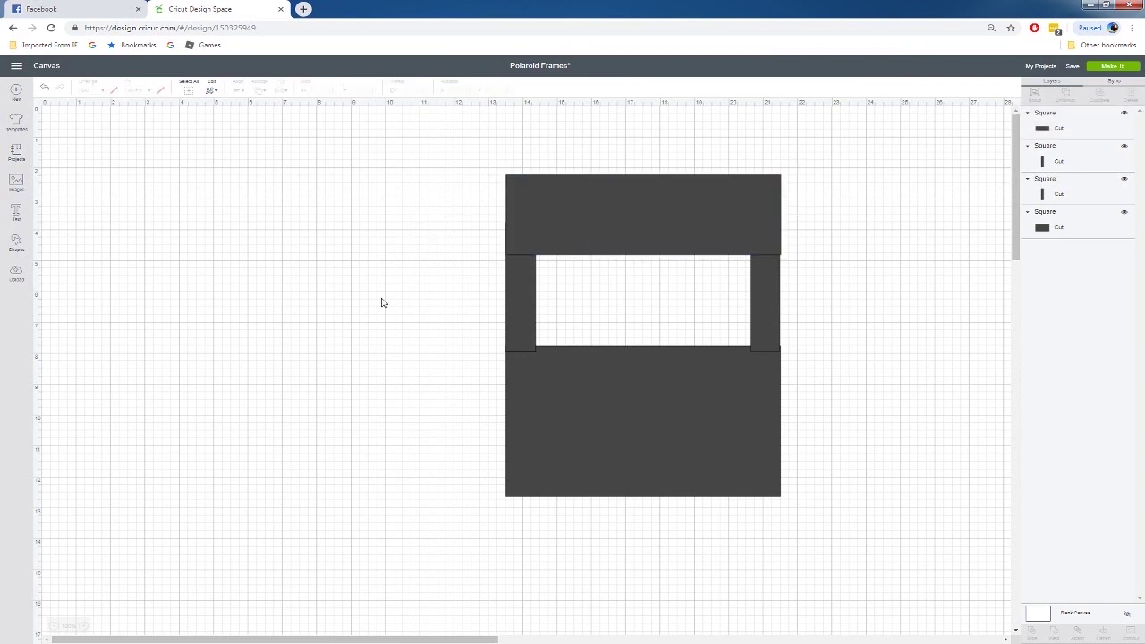
# Narrow the base rectangle to about 7.3 inches wide and centre all four shapes horizontally.
pyautogui.click(644, 426)
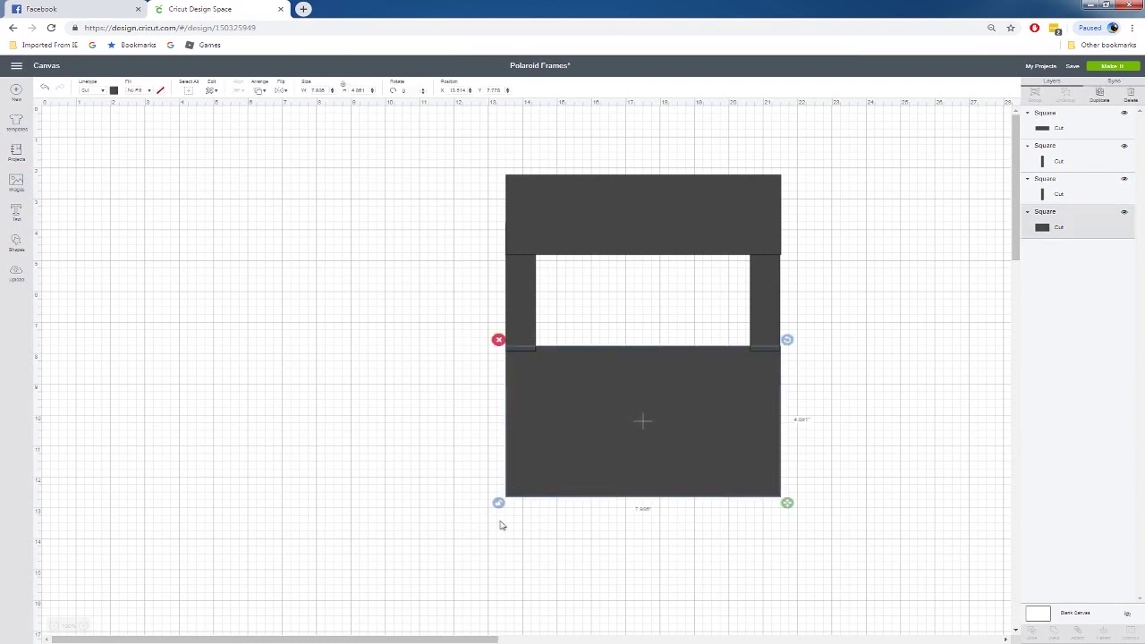
pyautogui.moveTo(788, 503); pyautogui.dragTo(742, 467)
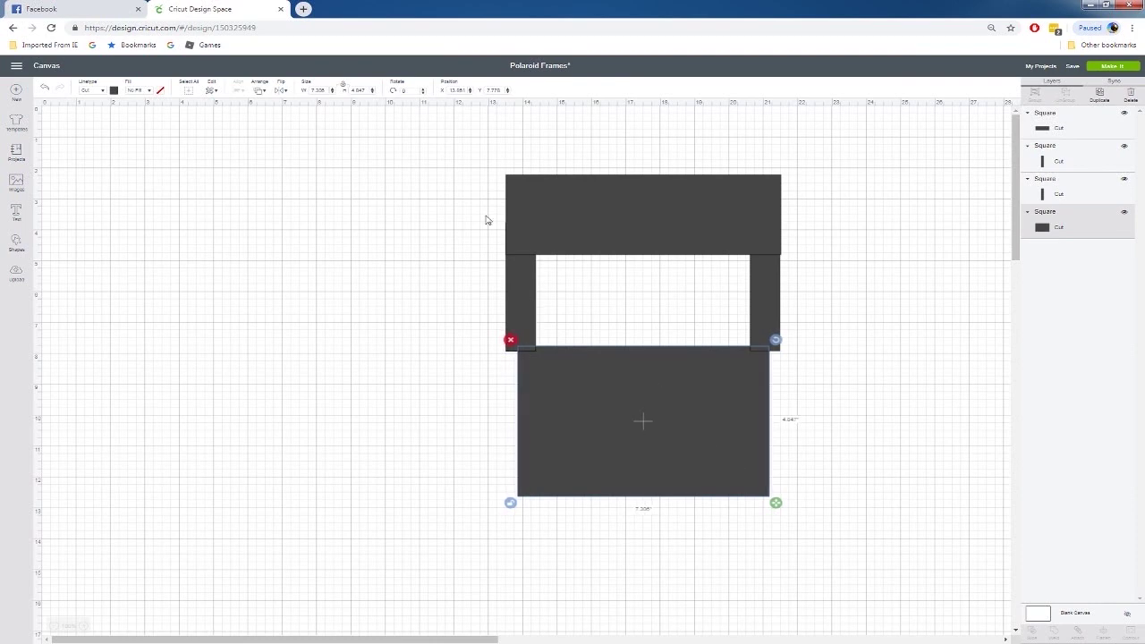
pyautogui.moveTo(456, 142); pyautogui.dragTo(881, 544)
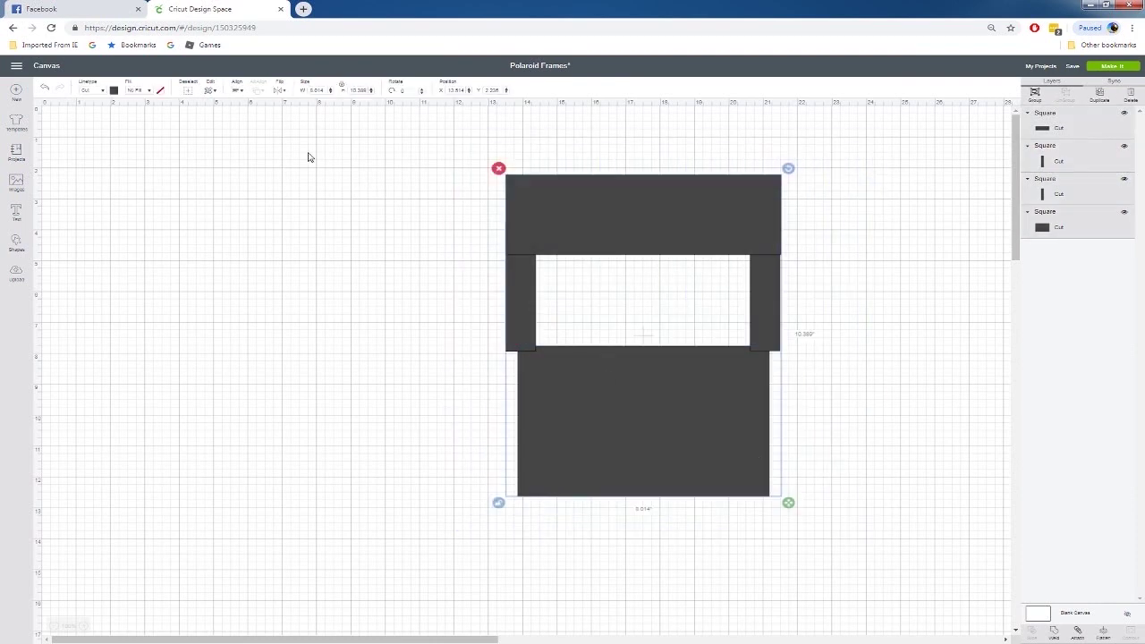
pyautogui.click(237, 90)
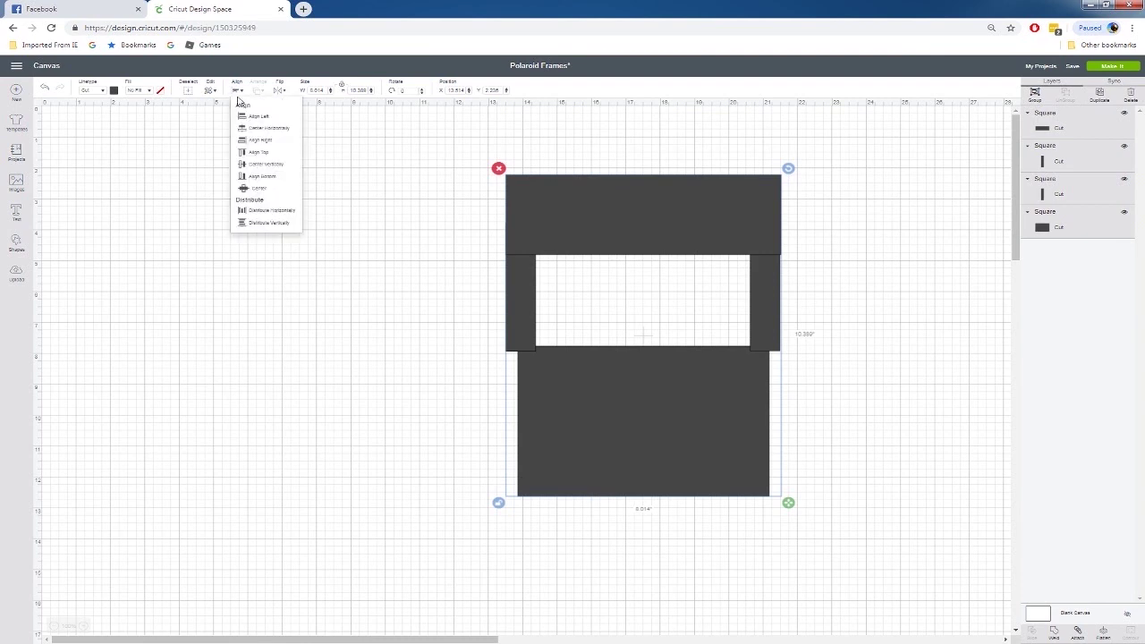
pyautogui.click(260, 131)
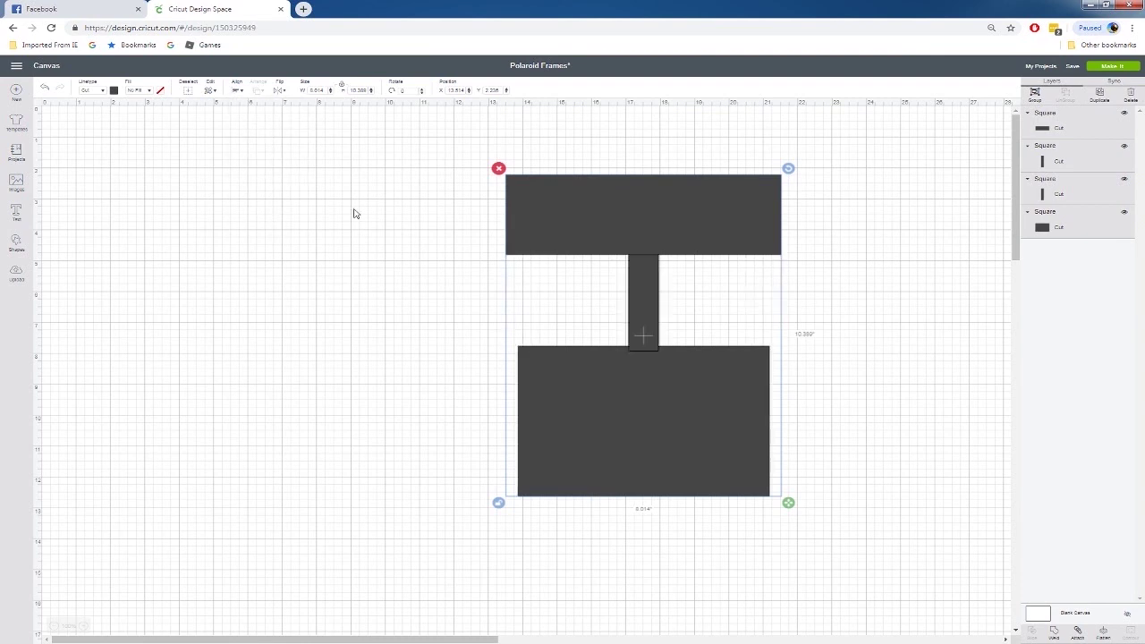
pyautogui.click(465, 269)
# Move the two upright bars apart so their outer sides line up with the base rectangle's side edges.
pyautogui.moveTo(719, 302); pyautogui.dragTo(752, 309)
pyautogui.moveTo(554, 326); pyautogui.dragTo(540, 317)
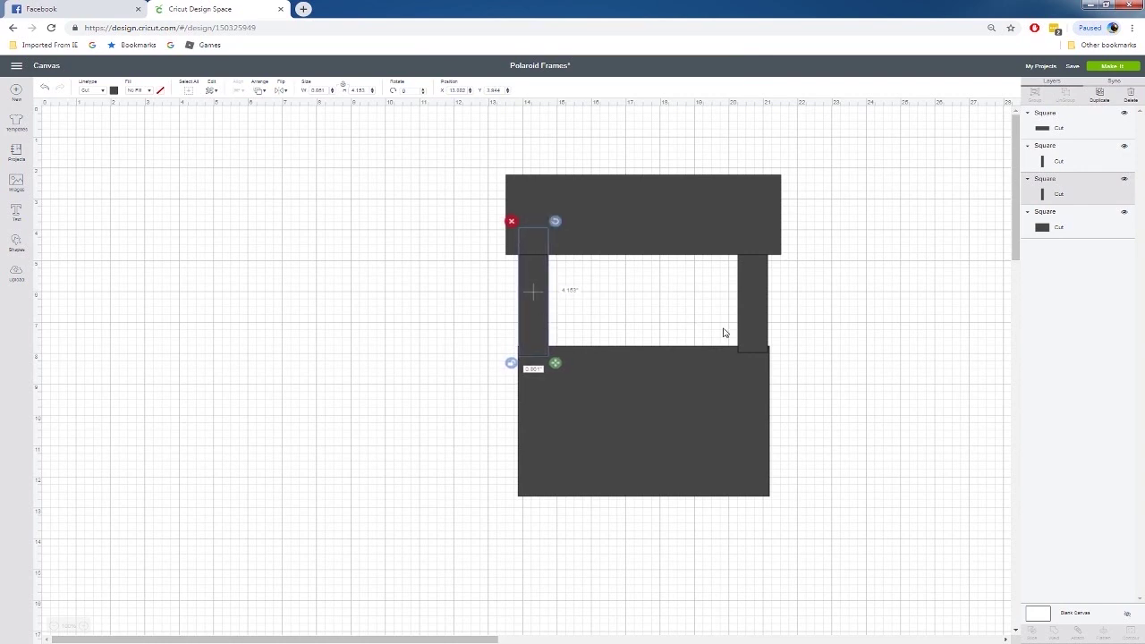
pyautogui.click(755, 323)
pyautogui.moveTo(756, 324); pyautogui.dragTo(757, 324)
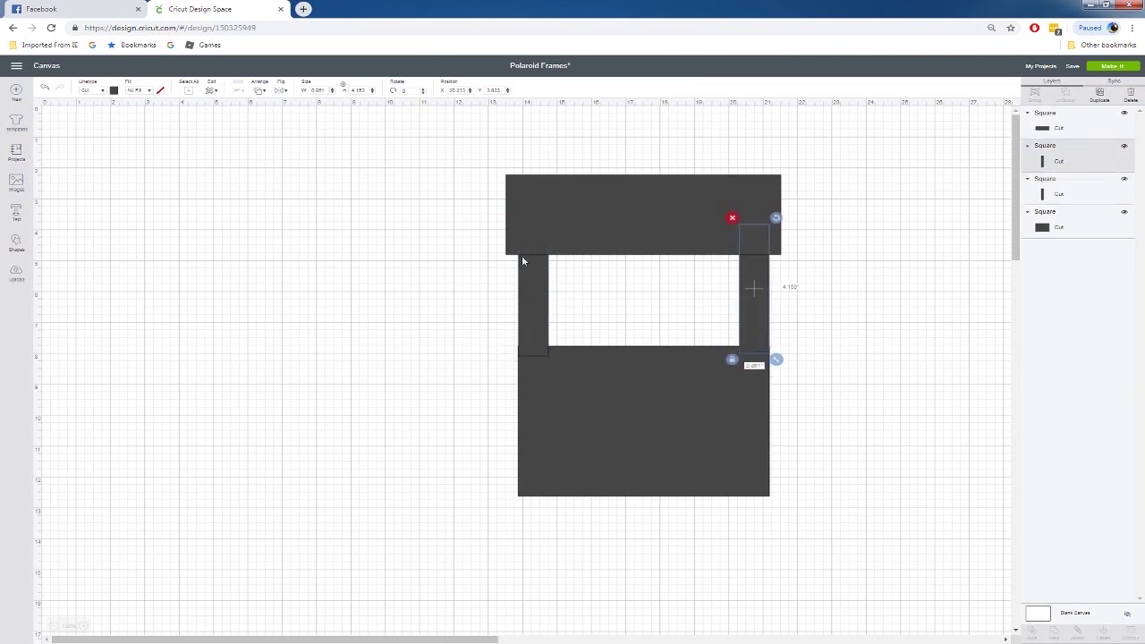
# Resize the top bar to about 7.3 by 1.2 inches and fit it flush across the tops of the upright bars.
pyautogui.click(634, 225)
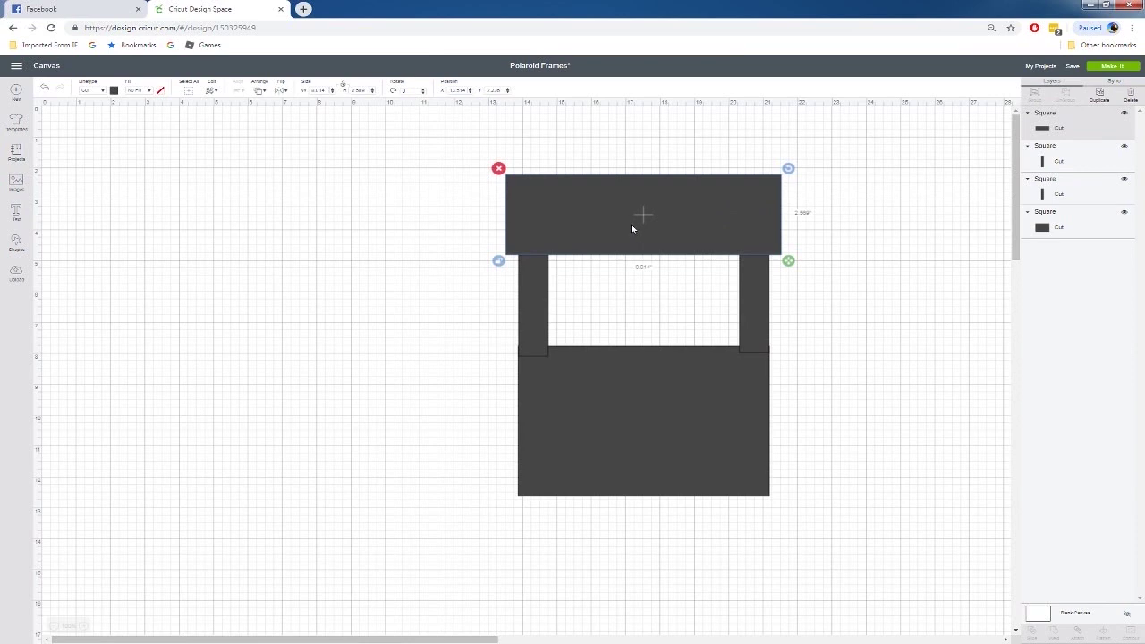
pyautogui.moveTo(788, 261); pyautogui.dragTo(788, 214)
pyautogui.moveTo(722, 200); pyautogui.dragTo(734, 242)
pyautogui.moveTo(803, 268); pyautogui.dragTo(778, 272)
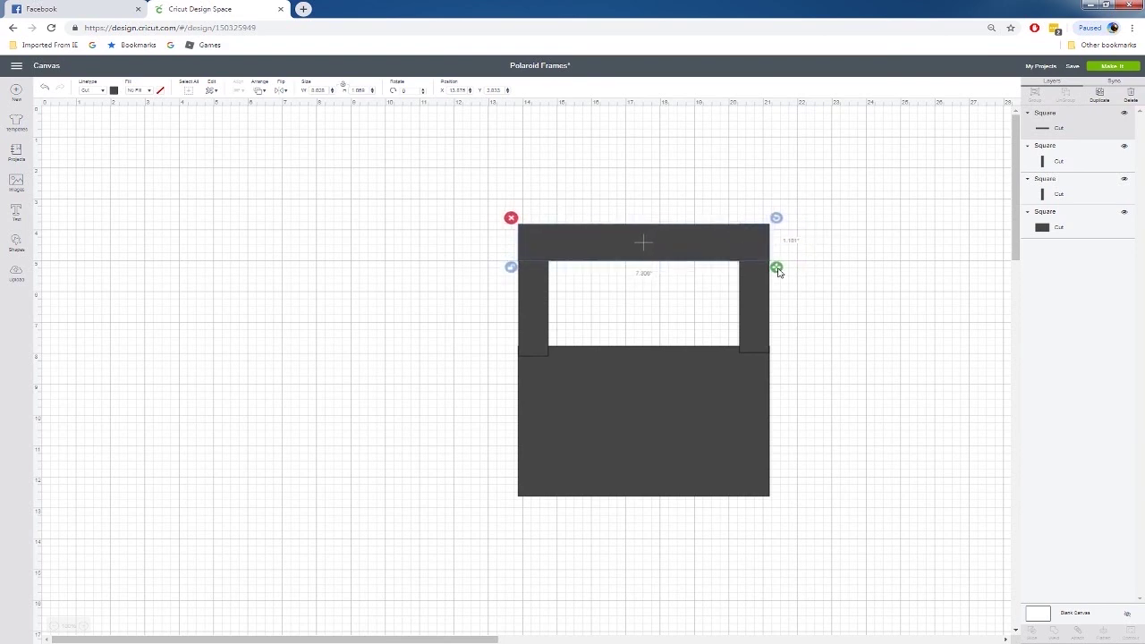
pyautogui.click(832, 264)
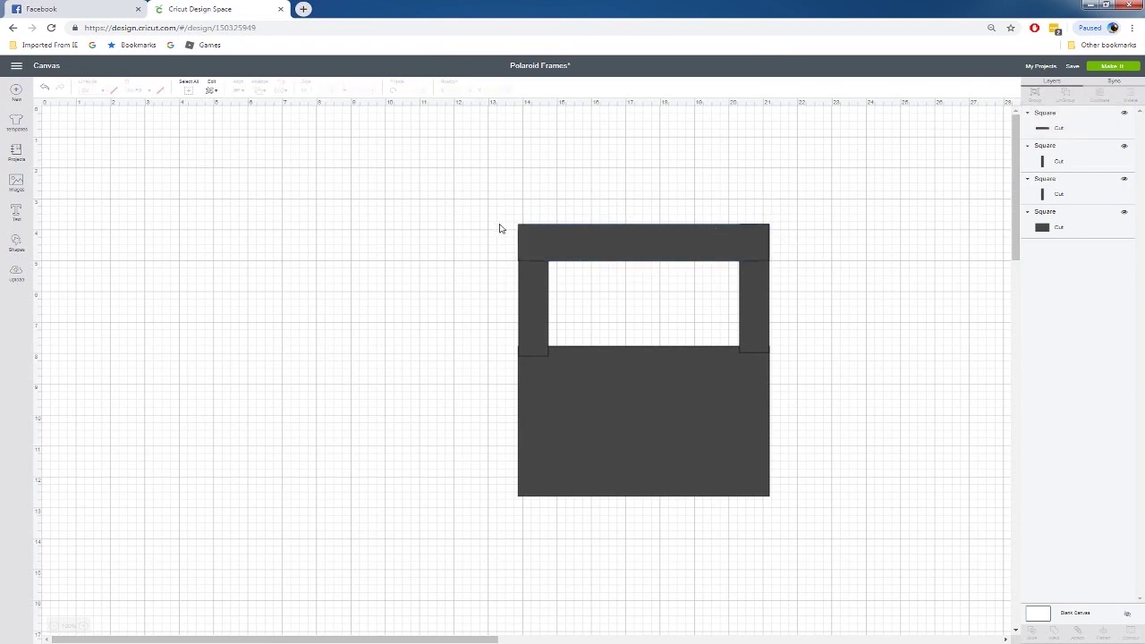
# Shrink the base rectangle to about 6 by 4 inches and centre it beneath the upright bars.
pyautogui.click(647, 429)
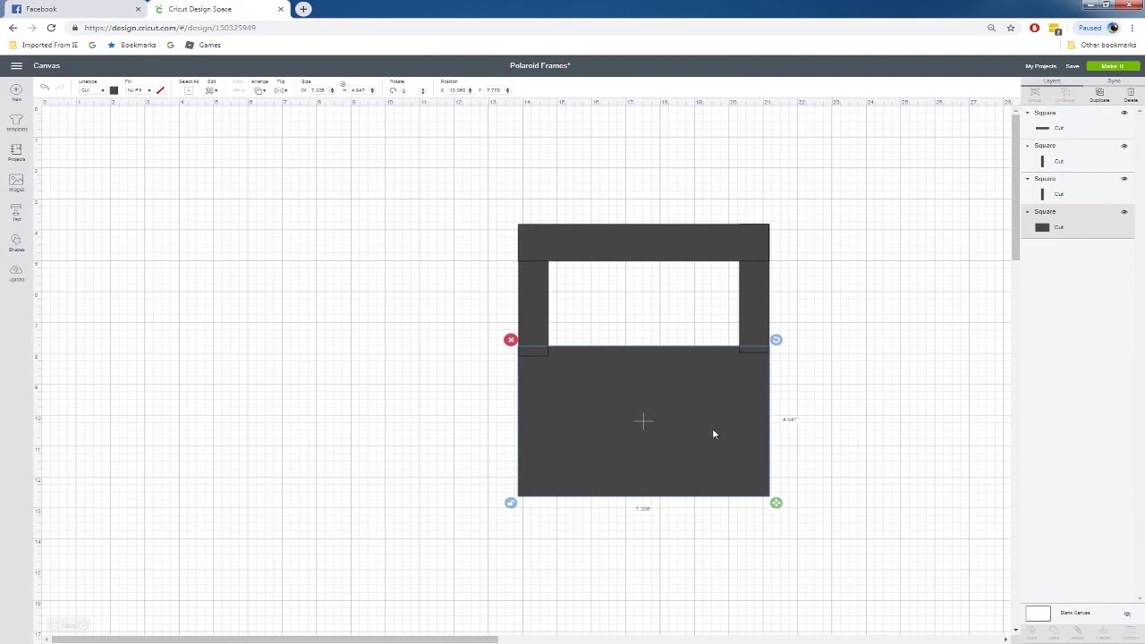
pyautogui.moveTo(776, 503); pyautogui.dragTo(750, 507)
pyautogui.moveTo(703, 470); pyautogui.dragTo(729, 472)
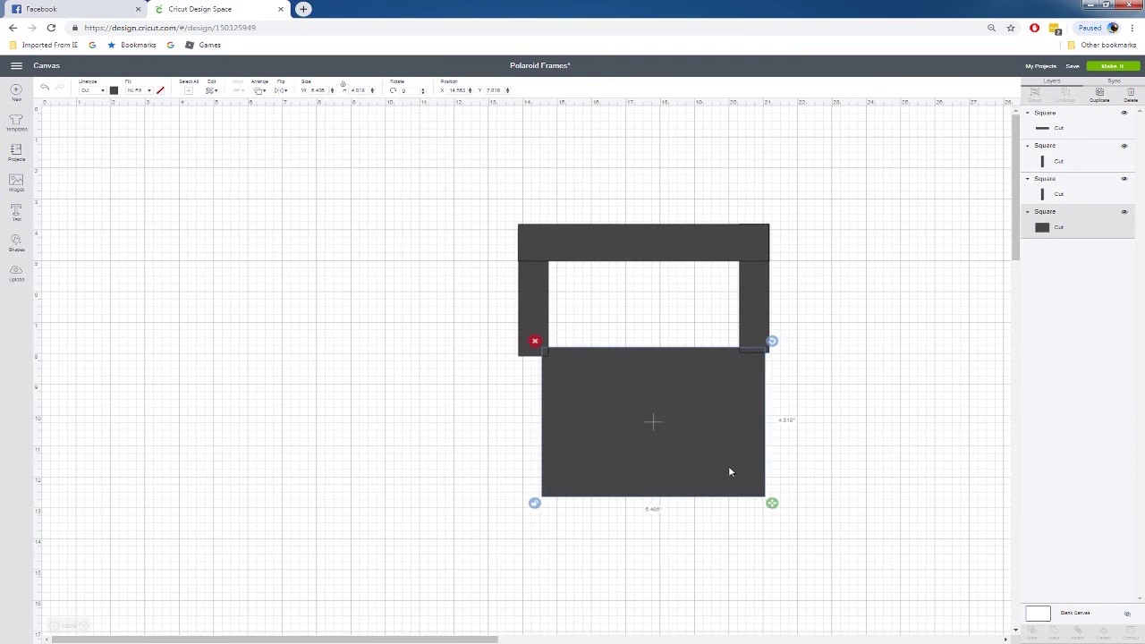
pyautogui.click(780, 510)
pyautogui.click(751, 484)
pyautogui.moveTo(776, 505); pyautogui.dragTo(717, 444)
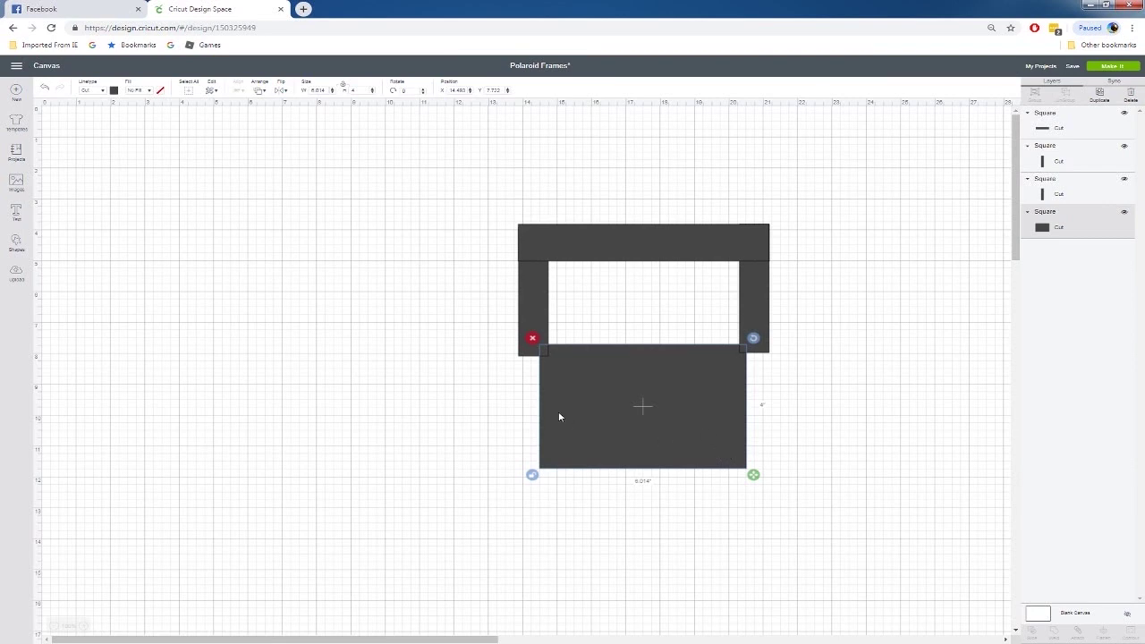
# Duplicate the top bar and place the copy across the base rectangle's bottom edge.
pyautogui.click(591, 238)
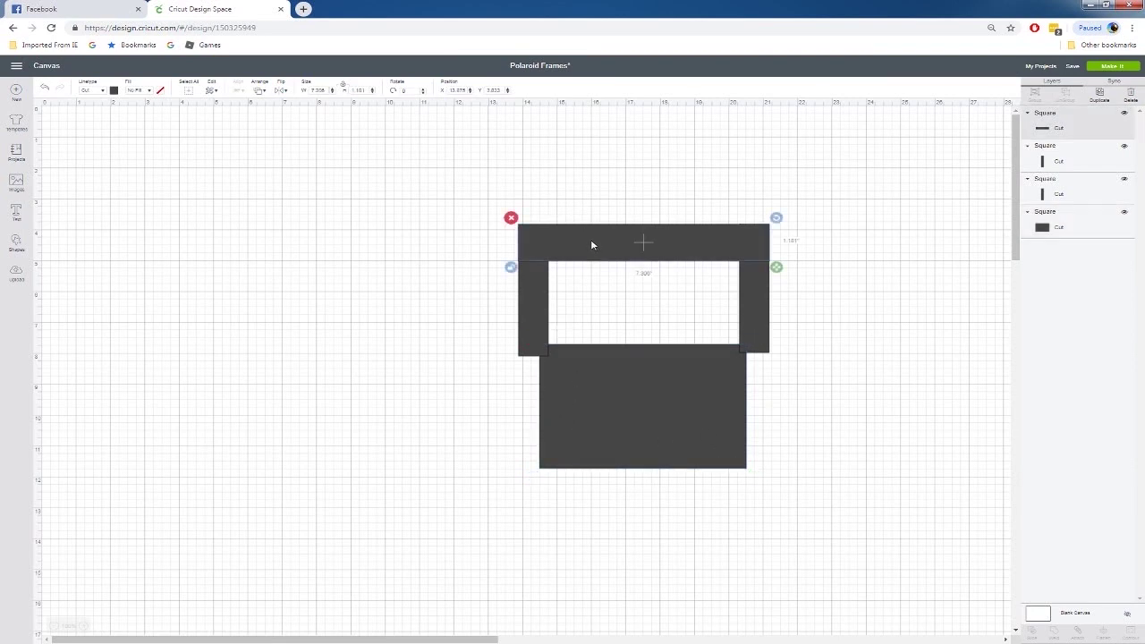
pyautogui.hotkey('ctrl', 'd')
pyautogui.moveTo(608, 268); pyautogui.dragTo(604, 451)
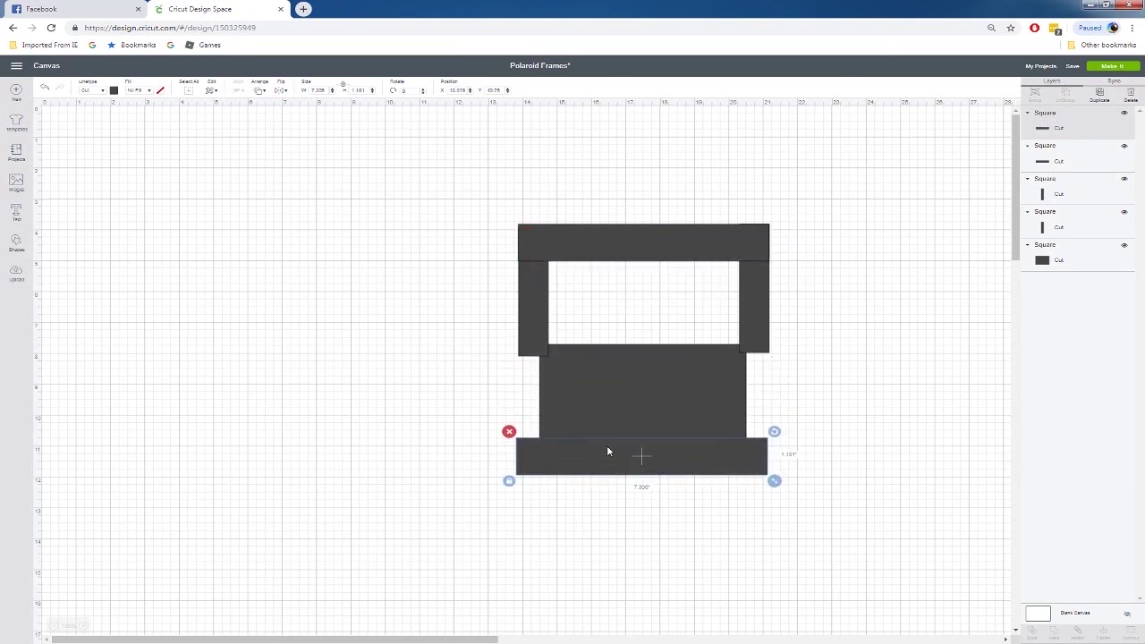
# Weld all five rectangles into a single shape.
pyautogui.moveTo(506, 182); pyautogui.dragTo(853, 558)
pyautogui.rightClick(688, 433)
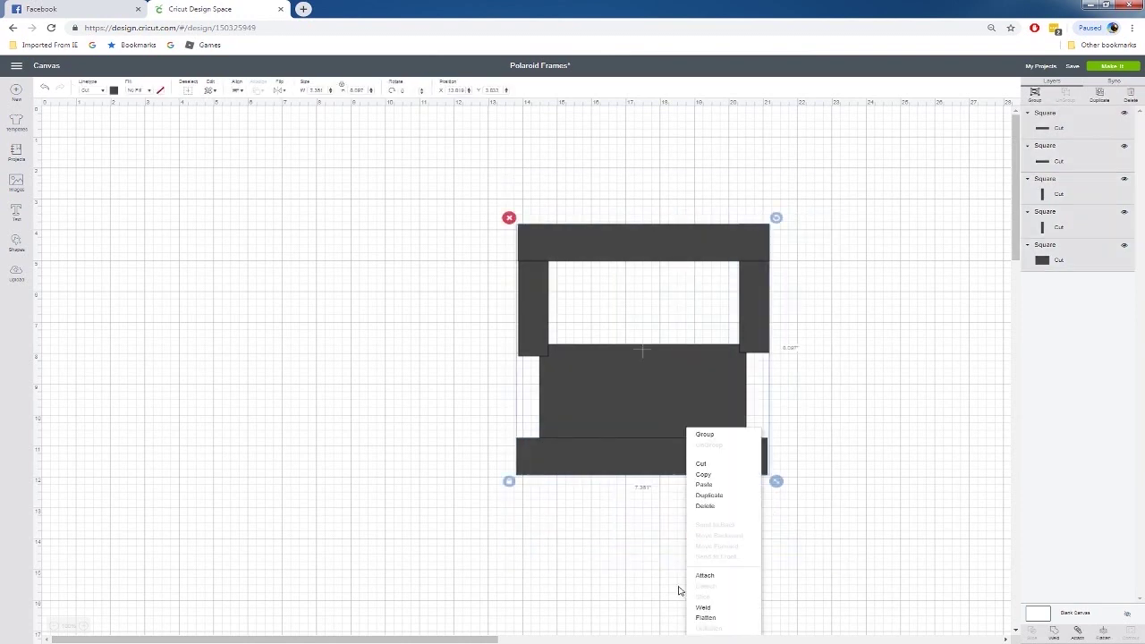
pyautogui.click(706, 607)
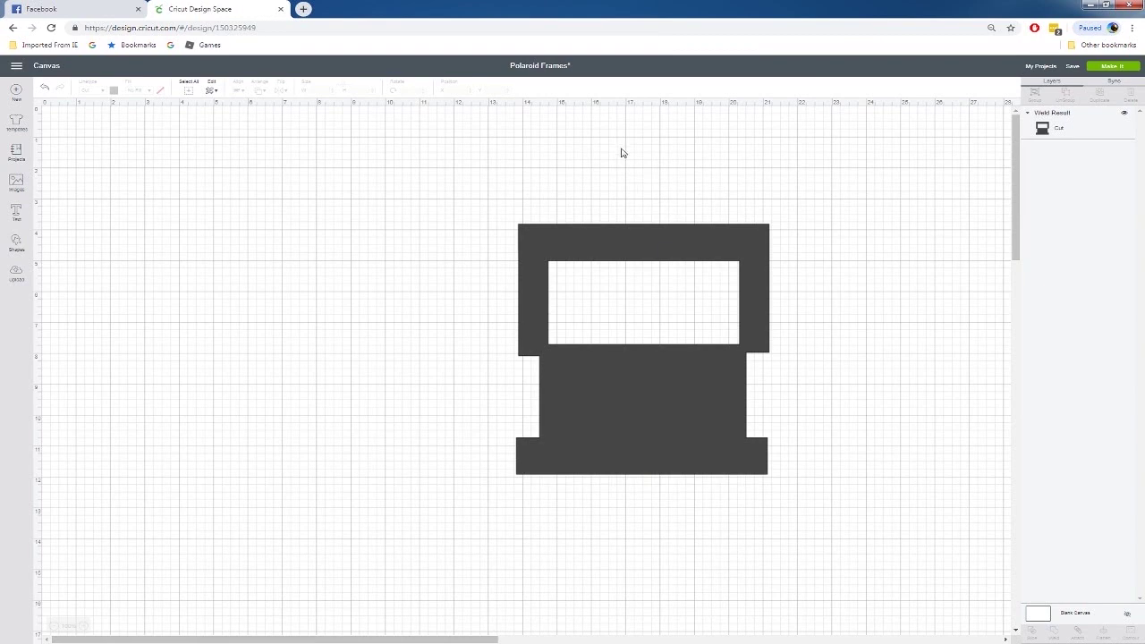
# Add a square above the welded shape and widen it to about 6.6 inches, overlapping the shape's top edge.
pyautogui.click(17, 243)
pyautogui.click(54, 184)
pyautogui.moveTo(183, 202); pyautogui.dragTo(605, 190)
pyautogui.moveTo(642, 238); pyautogui.dragTo(763, 239)
# Centre the new rectangle and the welded shape horizontally on each other.
pyautogui.moveTo(457, 125); pyautogui.dragTo(830, 568)
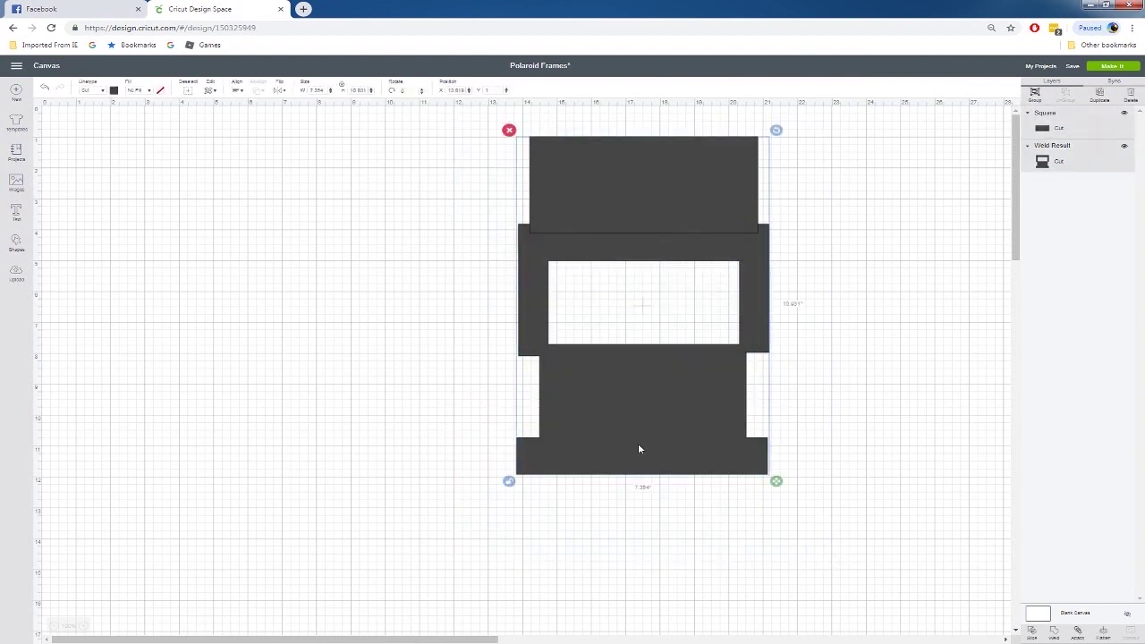
pyautogui.click(237, 94)
pyautogui.click(254, 127)
pyautogui.click(837, 156)
# Reduce the upper rectangle's height to about 2.35 inches and lower it to overlap the welded shape's top edge.
pyautogui.click(727, 194)
pyautogui.moveTo(764, 235); pyautogui.dragTo(761, 213)
pyautogui.moveTo(692, 201); pyautogui.dragTo(690, 213)
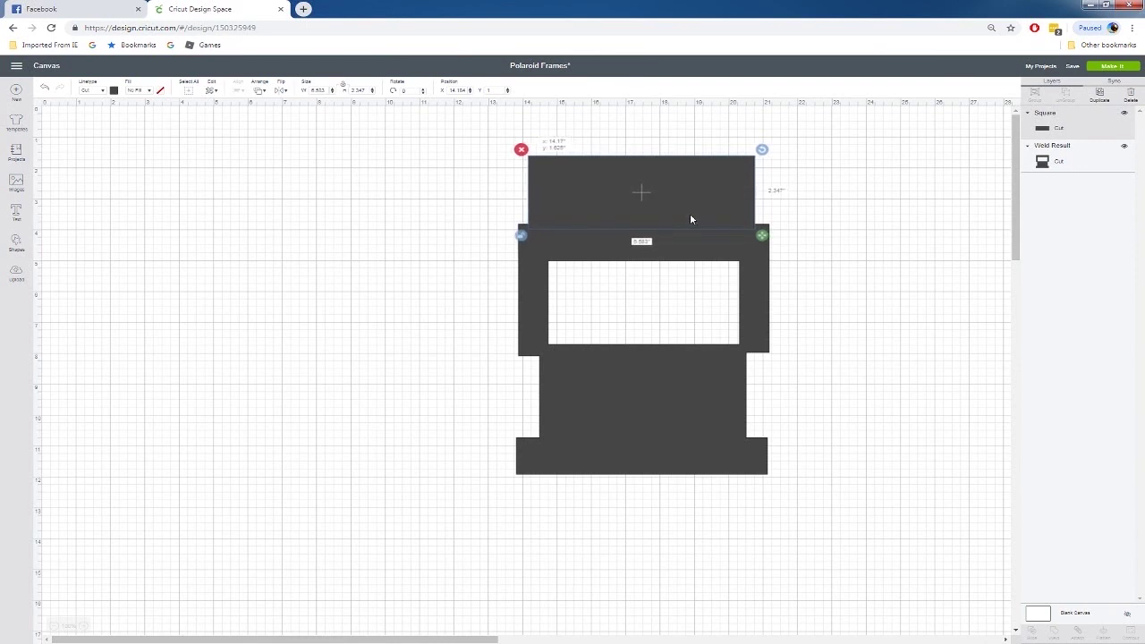
# Weld the upper rectangle and the existing welded shape into a single body.
pyautogui.moveTo(446, 167); pyautogui.dragTo(930, 535)
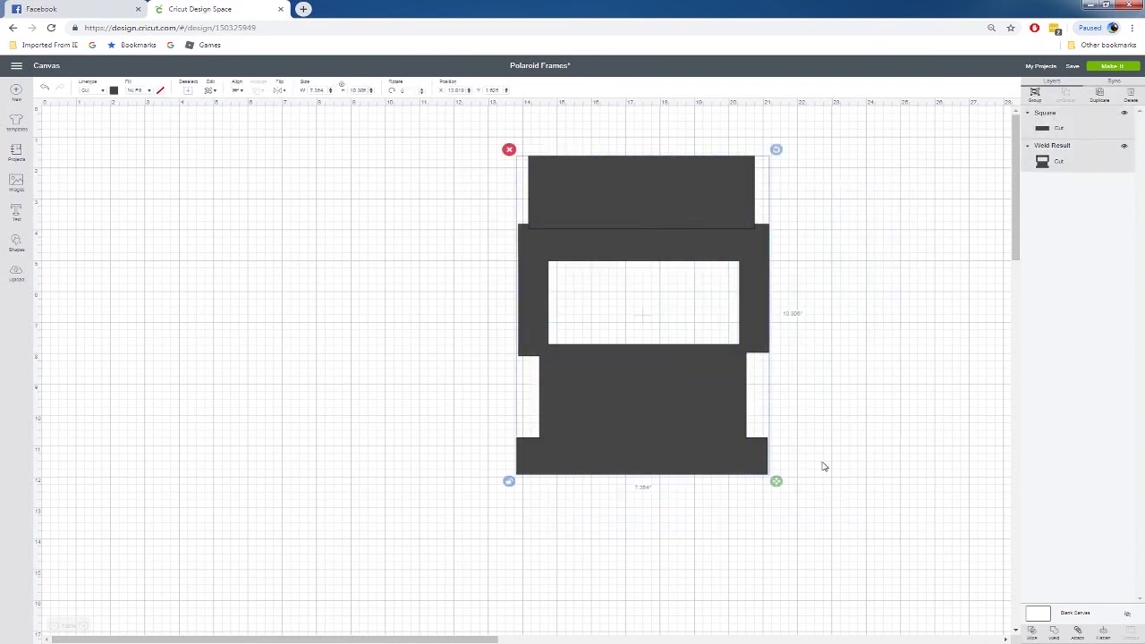
pyautogui.rightClick(715, 416)
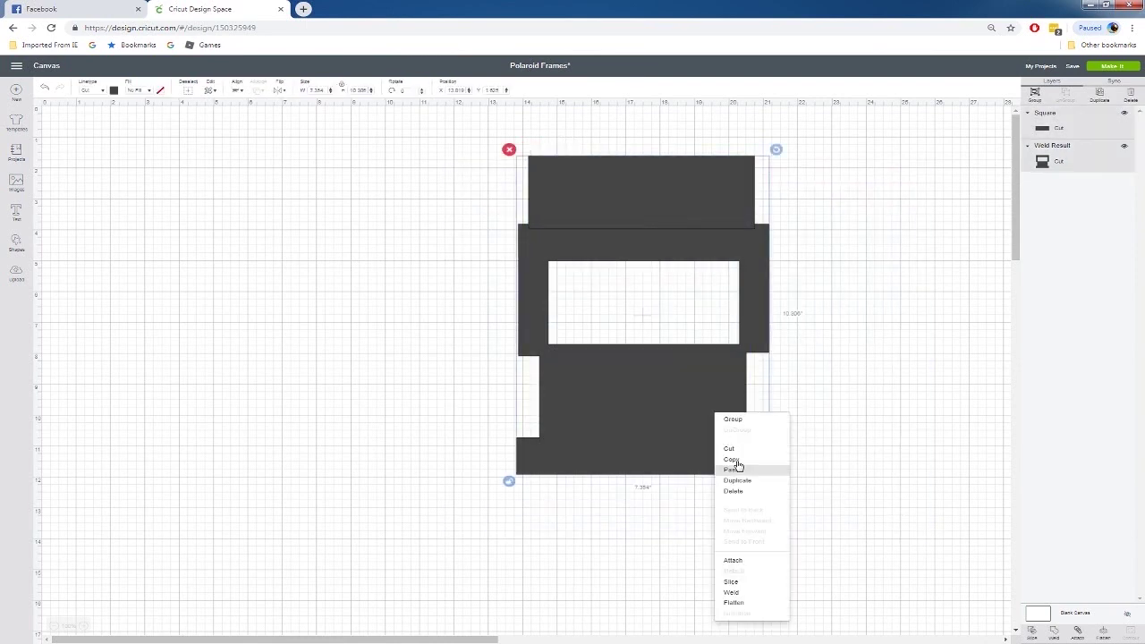
pyautogui.click(749, 594)
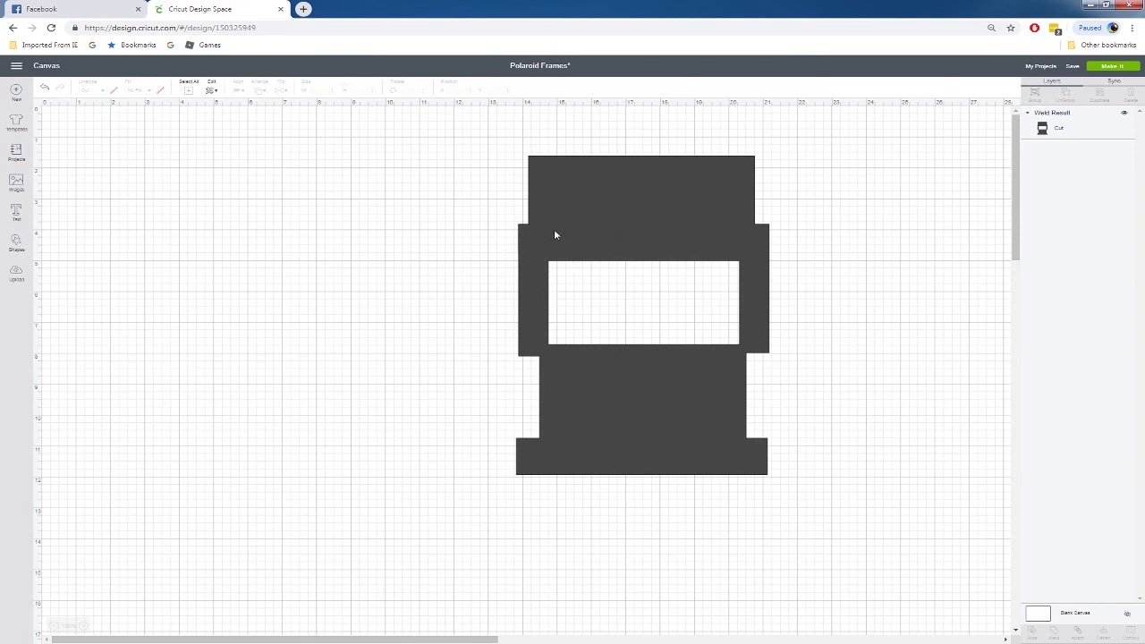
# Add a square overlapping the upper-left edge of the welded body and colour the body black.
pyautogui.click(16, 242)
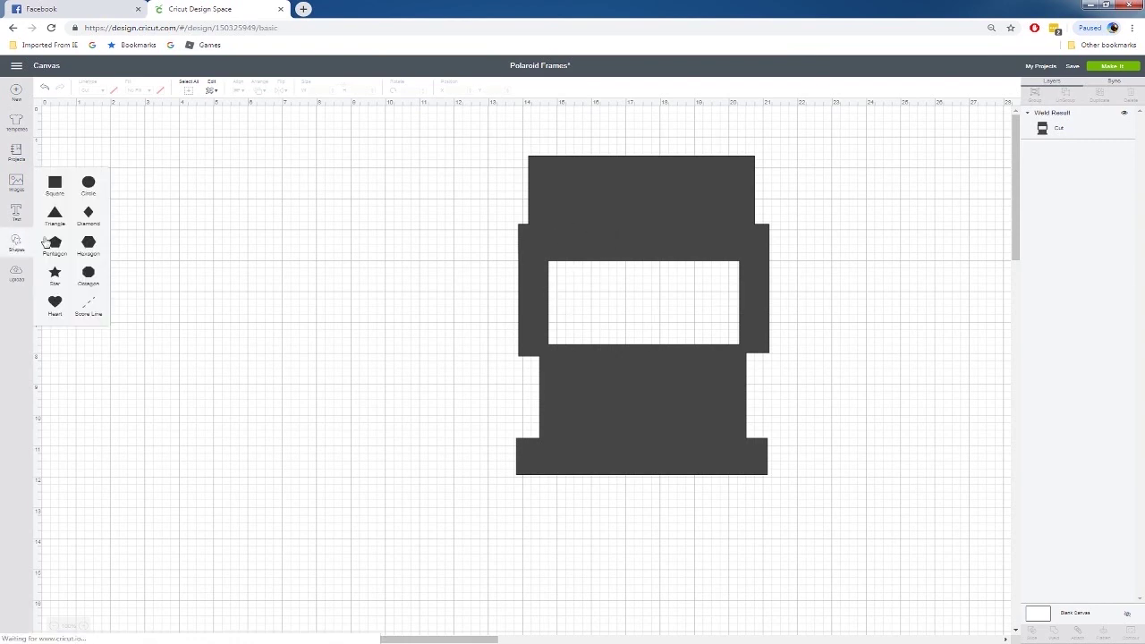
pyautogui.click(55, 191)
pyautogui.moveTo(182, 230); pyautogui.dragTo(493, 238)
pyautogui.click(618, 209)
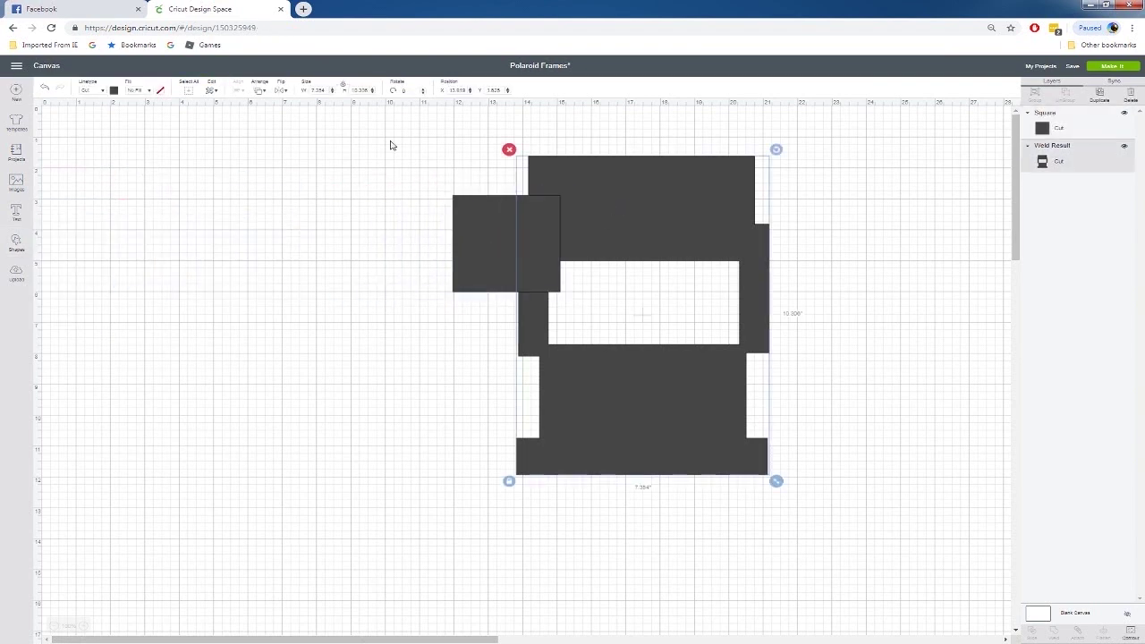
pyautogui.click(113, 91)
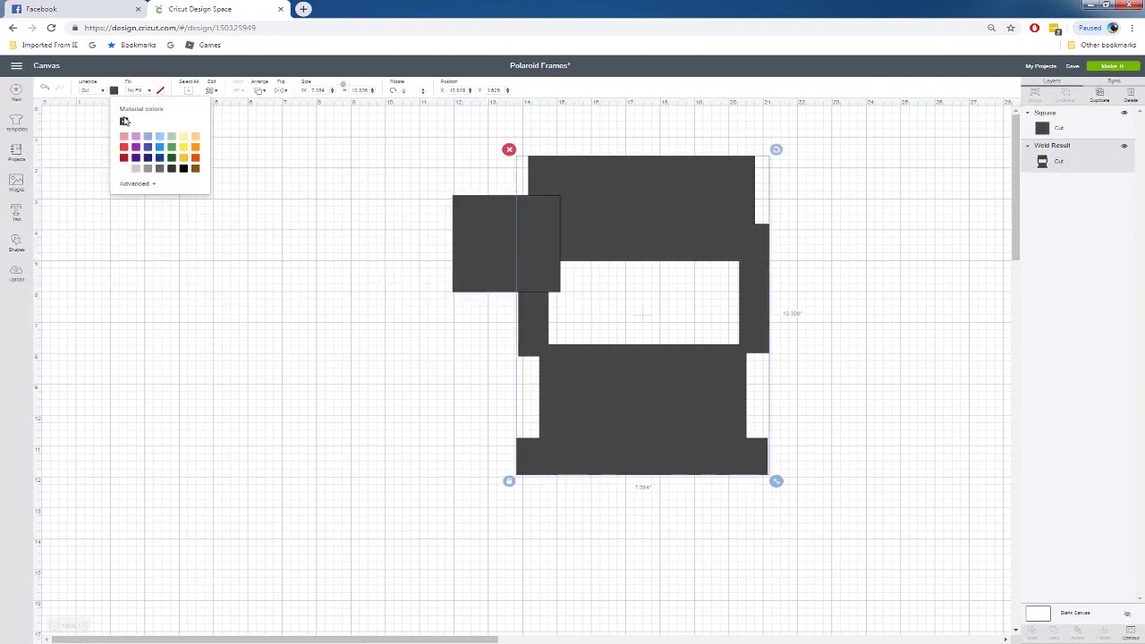
pyautogui.click(183, 169)
# Colour the square white, move it to the left end of the body's upper section and shrink it to about 2 inches.
pyautogui.click(513, 256)
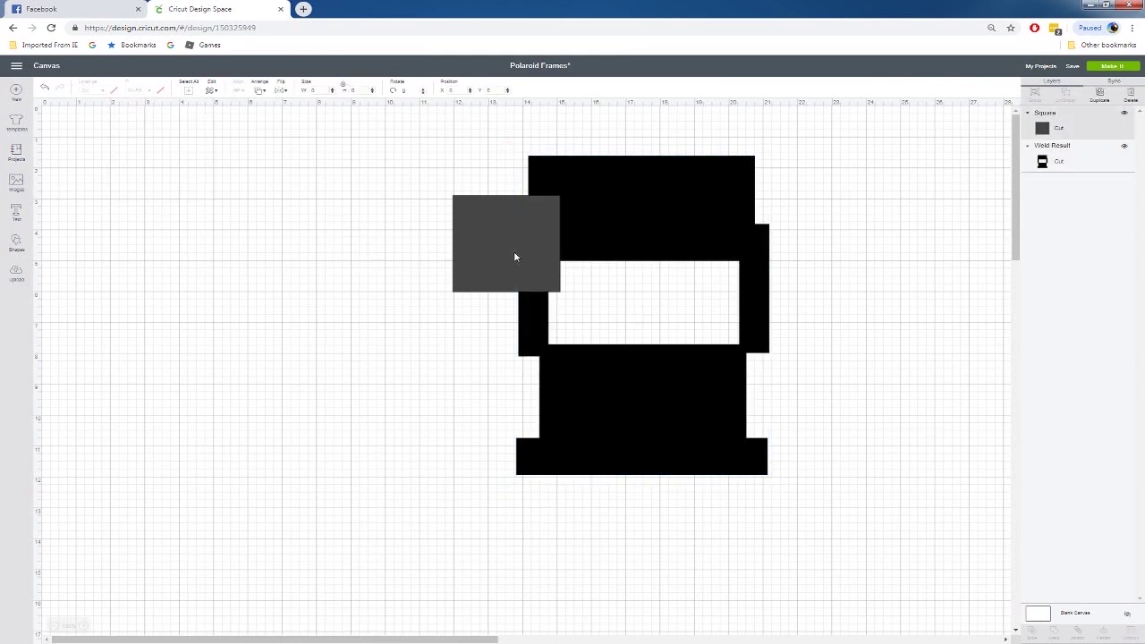
pyautogui.click(113, 91)
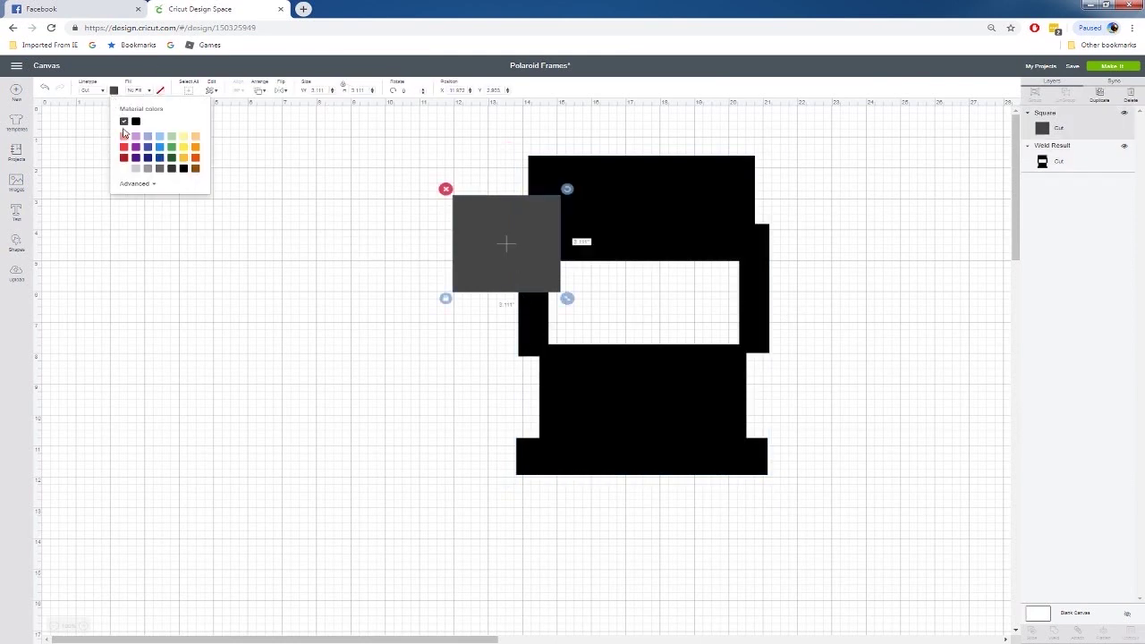
pyautogui.click(125, 169)
pyautogui.moveTo(498, 244); pyautogui.dragTo(592, 211)
pyautogui.moveTo(656, 267); pyautogui.dragTo(615, 235)
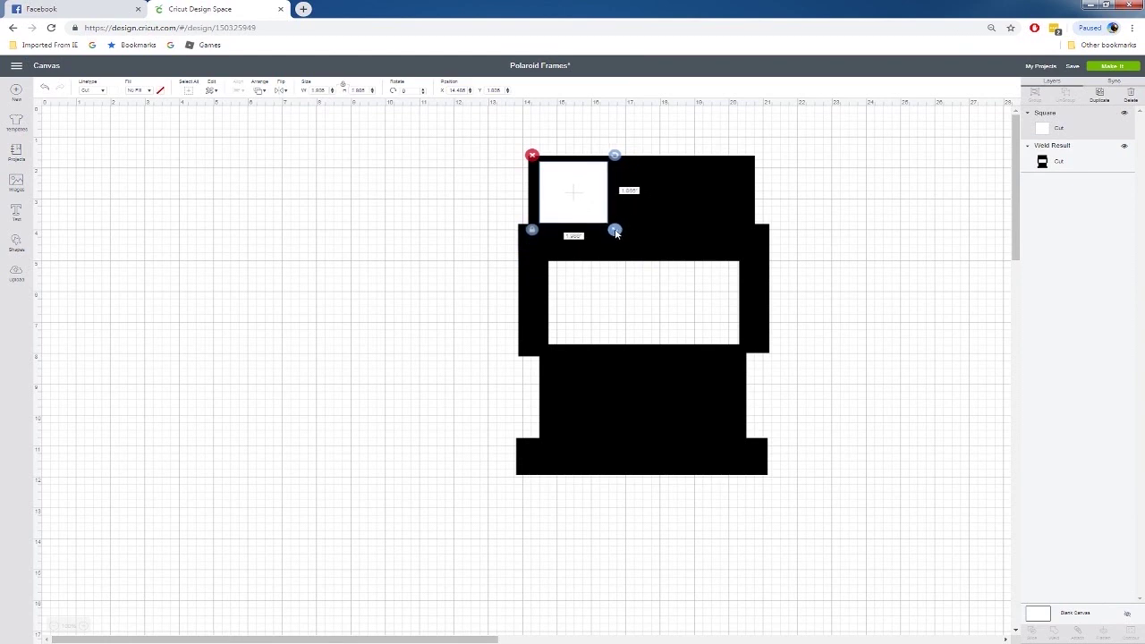
# Duplicate the white square twice and place the copies beside it in a row across the upper section.
pyautogui.hotkey('ctrl', 'd')
pyautogui.moveTo(593, 215); pyautogui.dragTo(626, 192)
pyautogui.hotkey('ctrl', 'd')
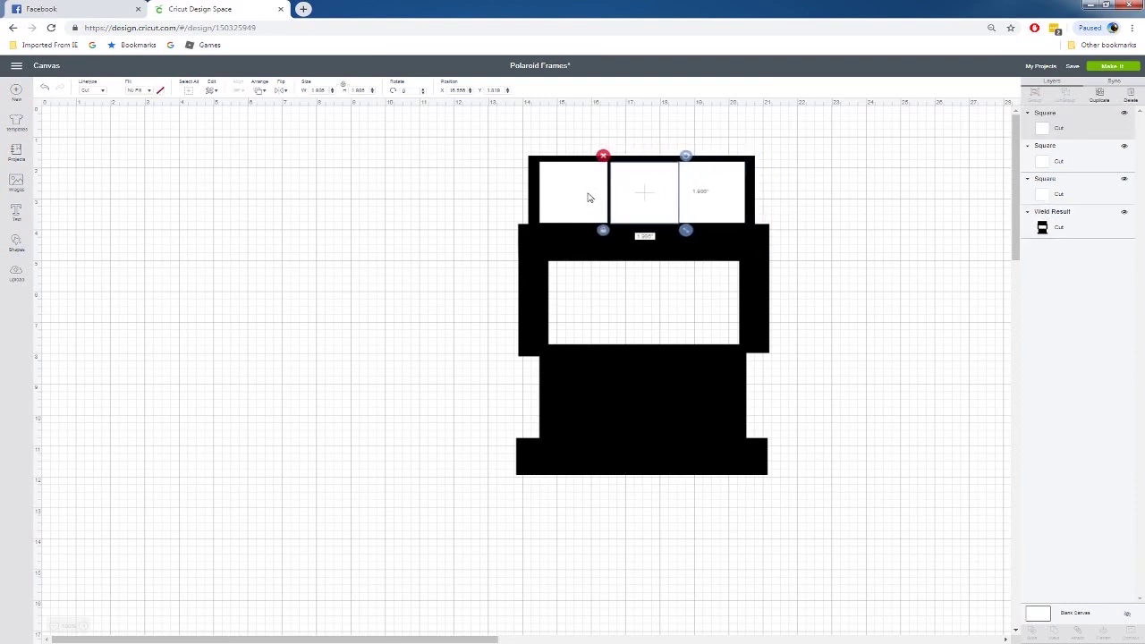
# Shrink the three white squares together to about 1.45 inches each and reposition them at the upper section's left end.
pyautogui.keyDown('shift'); pyautogui.click(590, 193); pyautogui.keyUp('shift')
pyautogui.keyDown('shift'); pyautogui.click(702, 201); pyautogui.keyUp('shift')
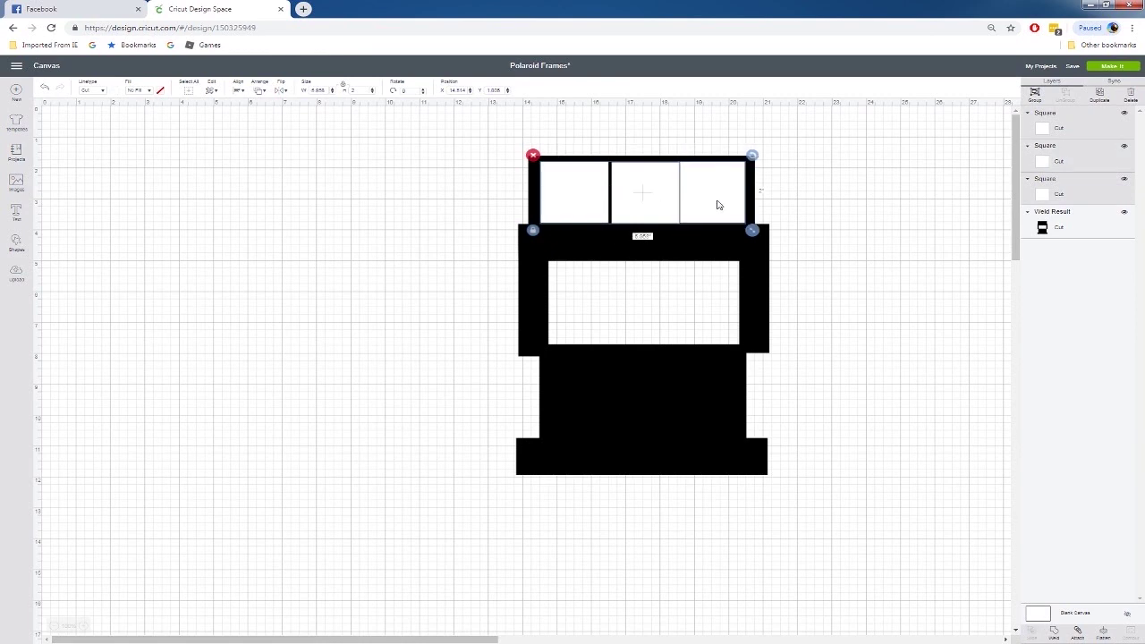
pyautogui.moveTo(752, 230); pyautogui.dragTo(694, 223)
pyautogui.moveTo(563, 188); pyautogui.dragTo(557, 202)
pyautogui.click(883, 190)
# Space the white squares apart and duplicate one to make a row of four across the upper section.
pyautogui.click(582, 206)
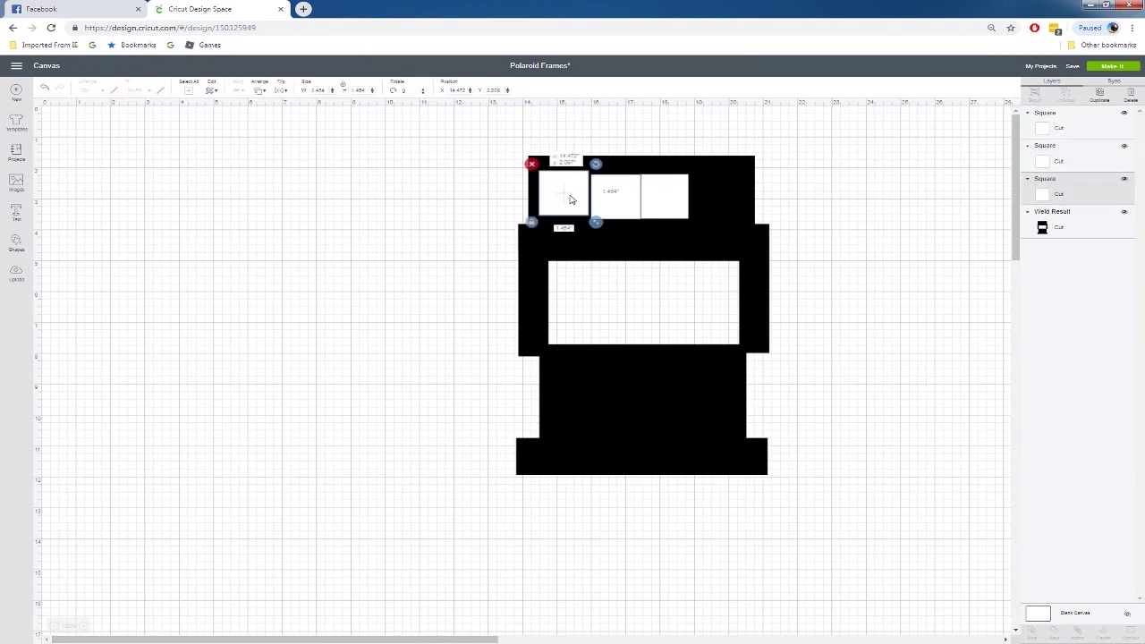
pyautogui.click(613, 197)
pyautogui.moveTo(613, 195); pyautogui.dragTo(728, 187)
pyautogui.hotkey('ctrl', 'd')
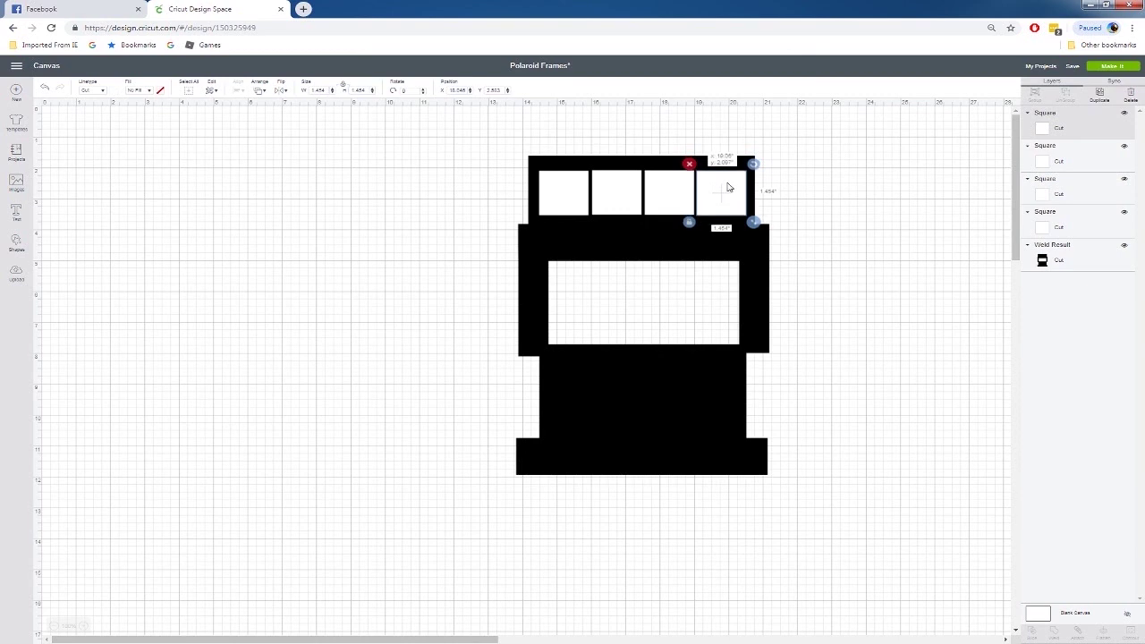
# Align the four white squares with each other by centring them vertically.
pyautogui.click(805, 179)
pyautogui.click(573, 197)
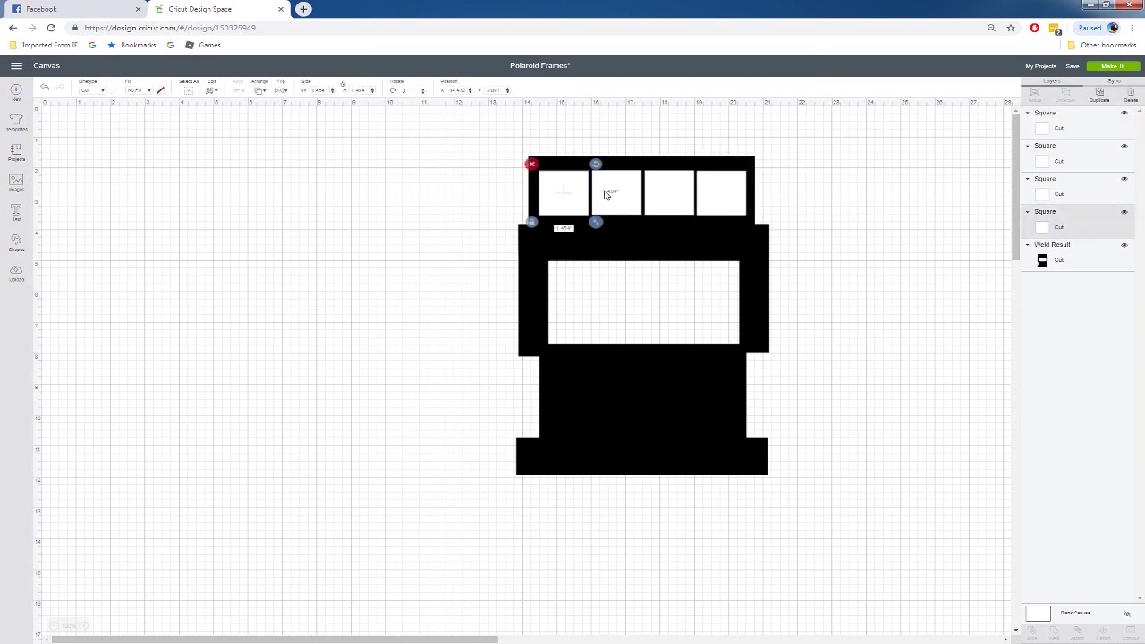
pyautogui.keyDown('shift'); pyautogui.click(608, 196); pyautogui.keyUp('shift')
pyautogui.keyDown('shift'); pyautogui.click(669, 192); pyautogui.keyUp('shift')
pyautogui.keyDown('shift'); pyautogui.click(725, 191); pyautogui.keyUp('shift')
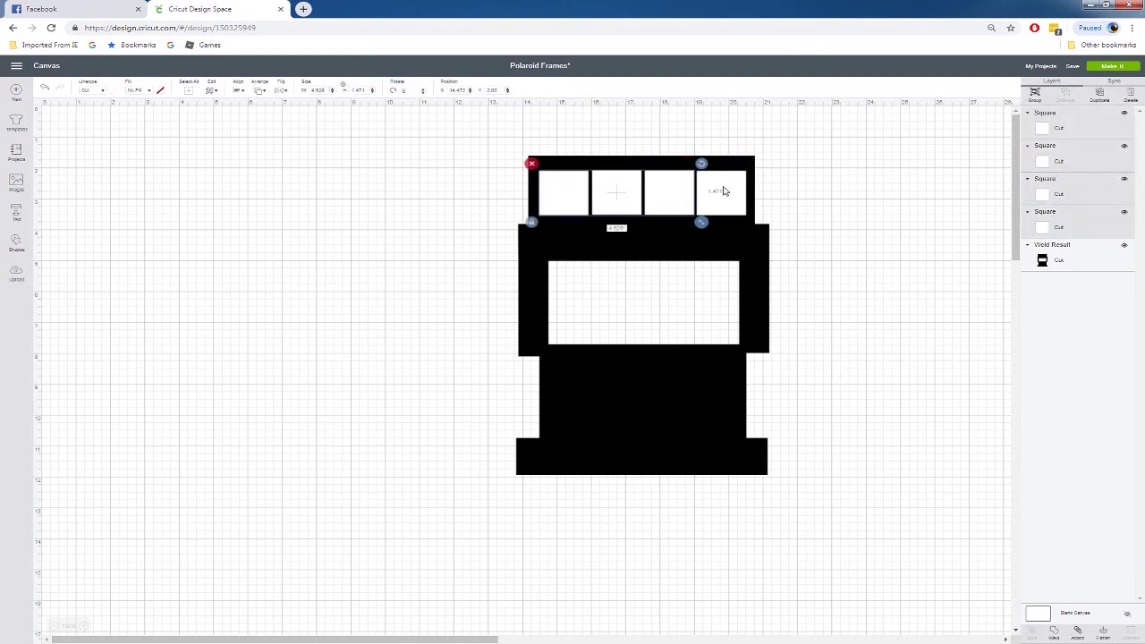
pyautogui.click(240, 92)
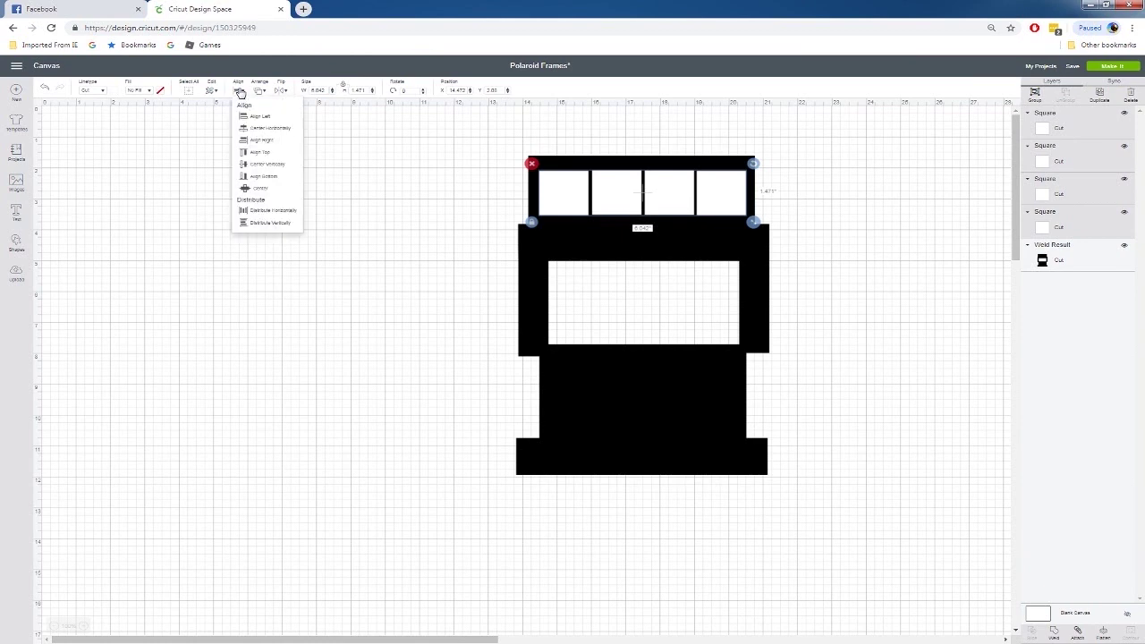
pyautogui.click(248, 169)
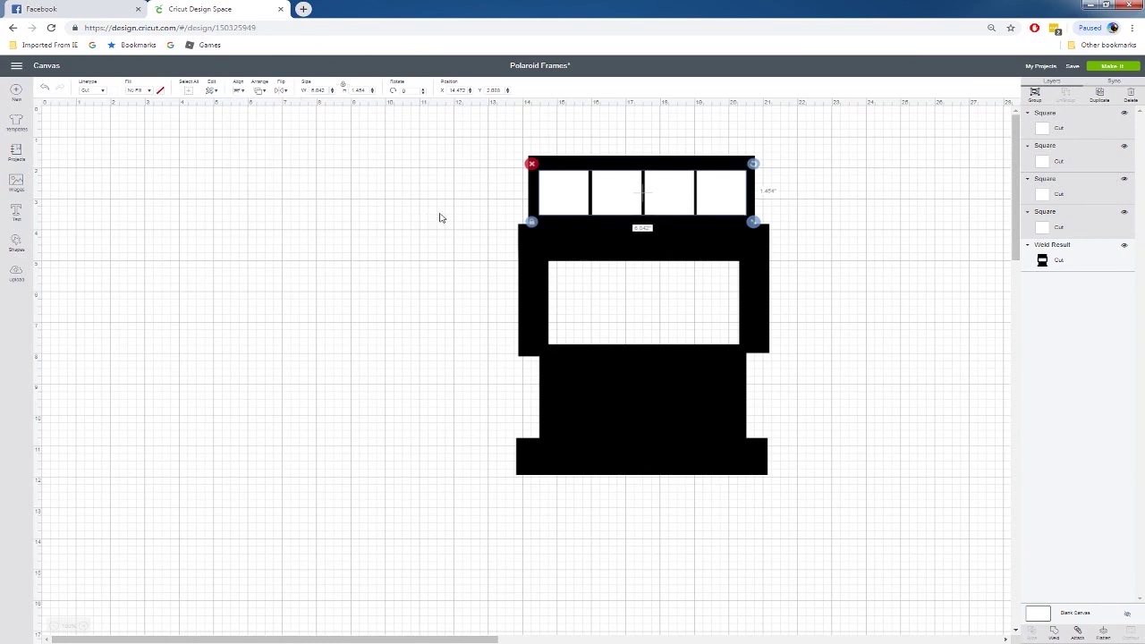
pyautogui.click(366, 271)
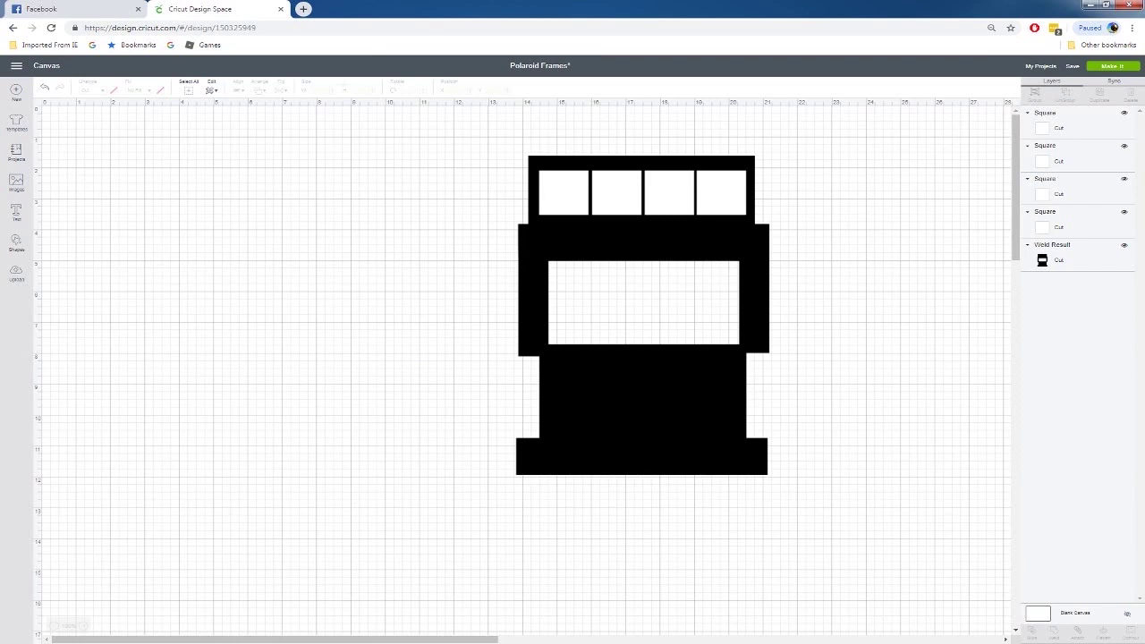
# Add a circle about 2.85 inches wide near the middle of the lower section, below the large opening.
pyautogui.click(17, 242)
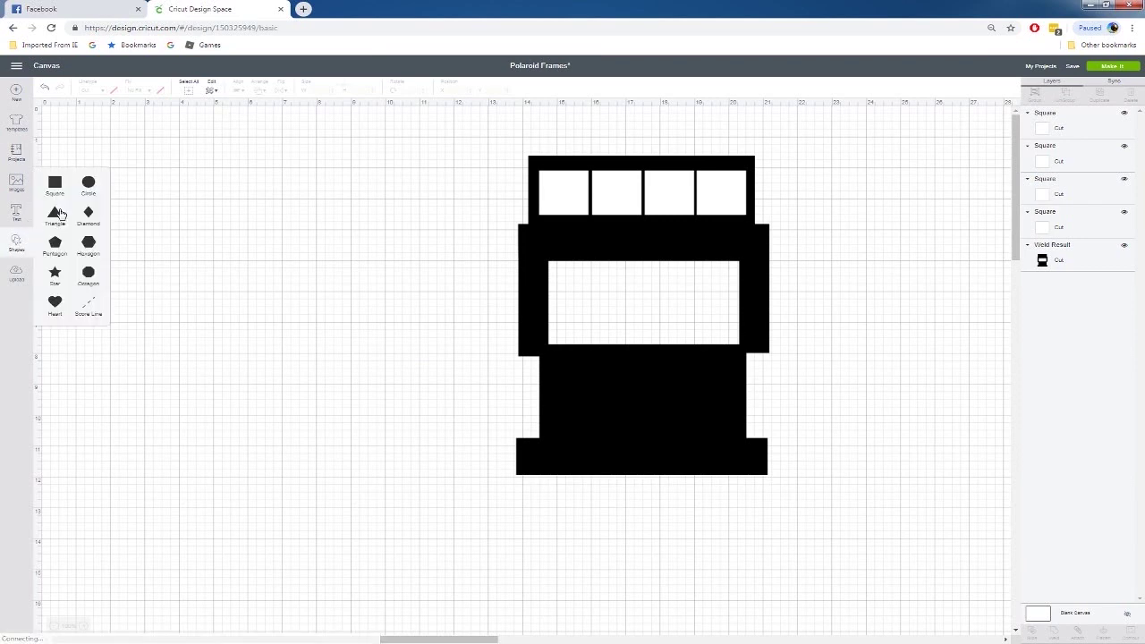
pyautogui.click(88, 182)
pyautogui.moveTo(225, 236); pyautogui.dragTo(667, 390)
pyautogui.moveTo(702, 458); pyautogui.dragTo(692, 448)
pyautogui.moveTo(638, 396); pyautogui.dragTo(648, 389)
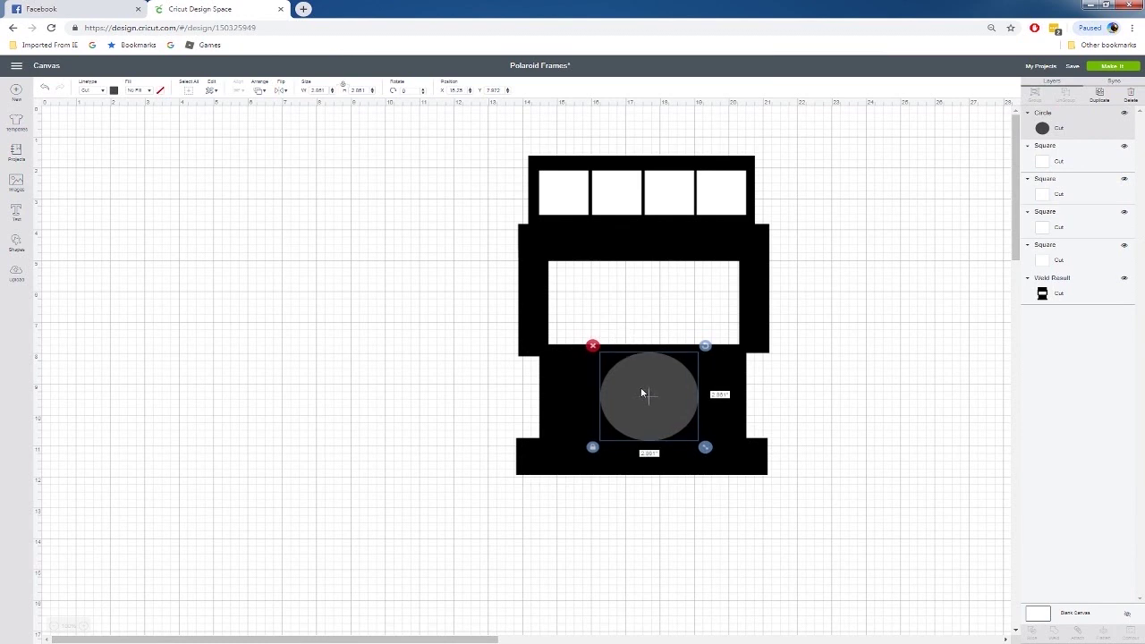
# Duplicate the circle, shrink the copy to about 1.85 inches centred inside the original, and colour it white.
pyautogui.hotkey('ctrl', 'd')
pyautogui.moveTo(718, 466); pyautogui.dragTo(661, 407)
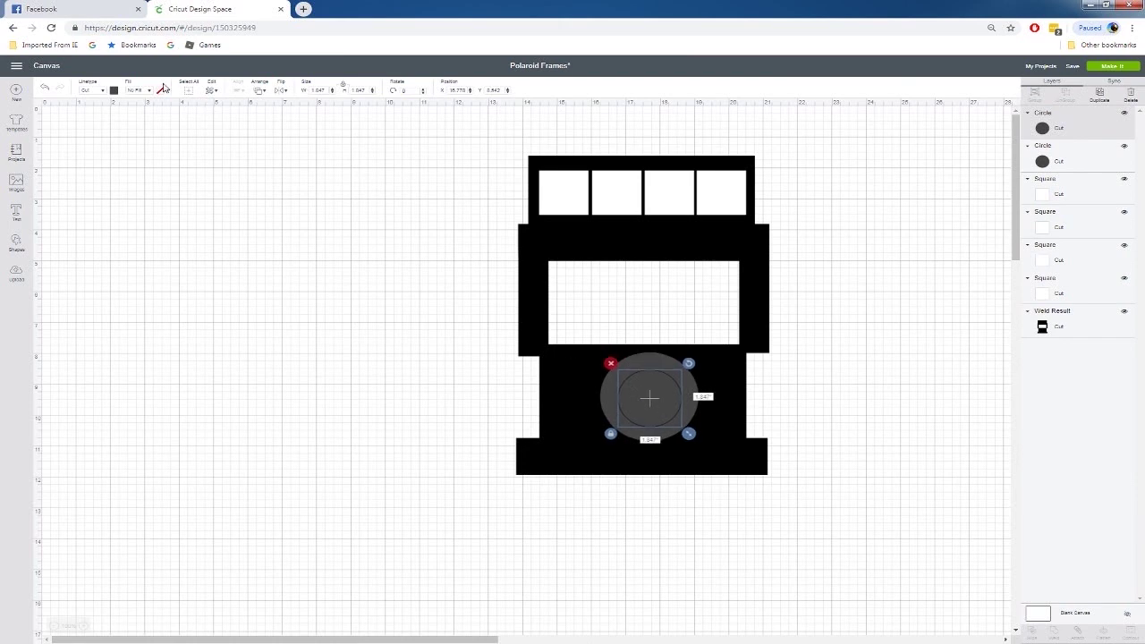
pyautogui.click(114, 91)
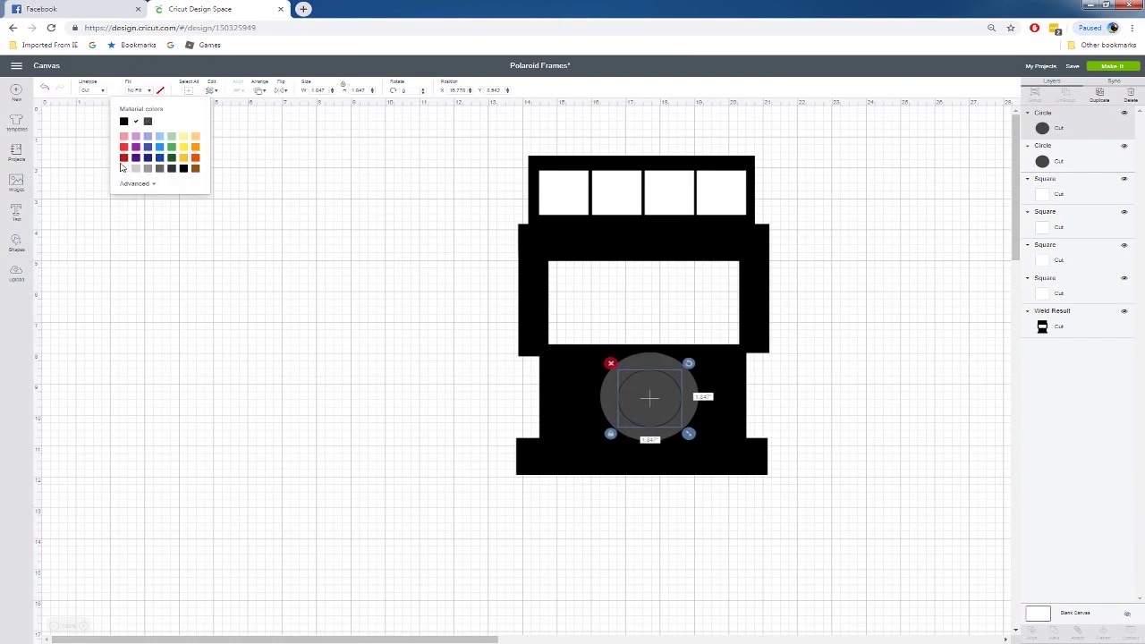
pyautogui.click(123, 167)
pyautogui.click(398, 360)
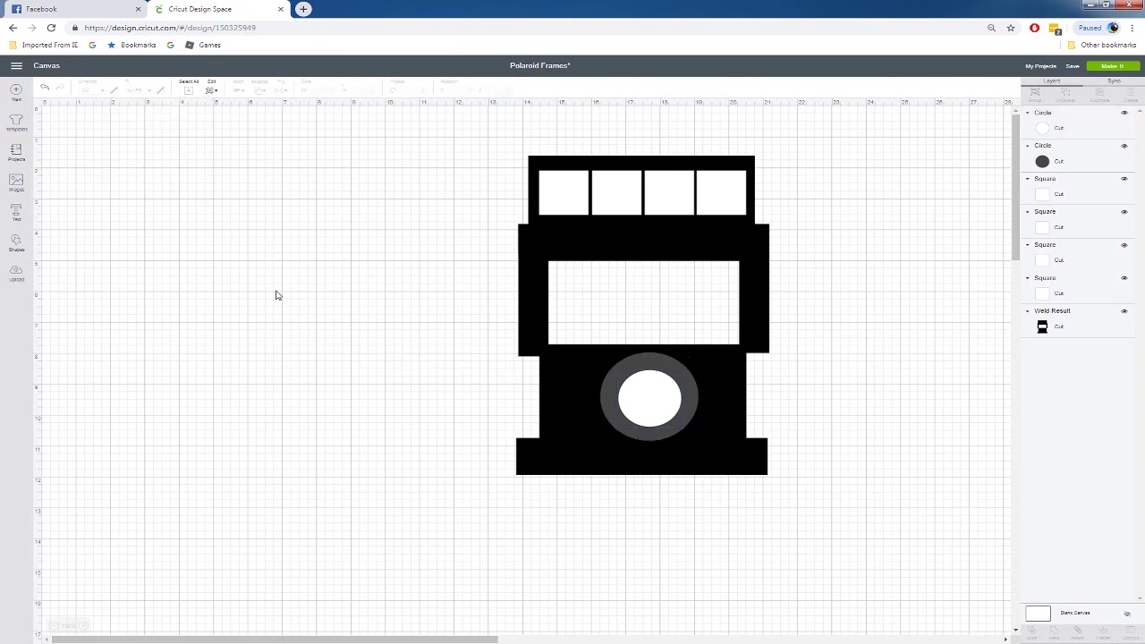
# Add a white square about 1 inch wide to the upper left of the circles in the lower section.
pyautogui.click(16, 246)
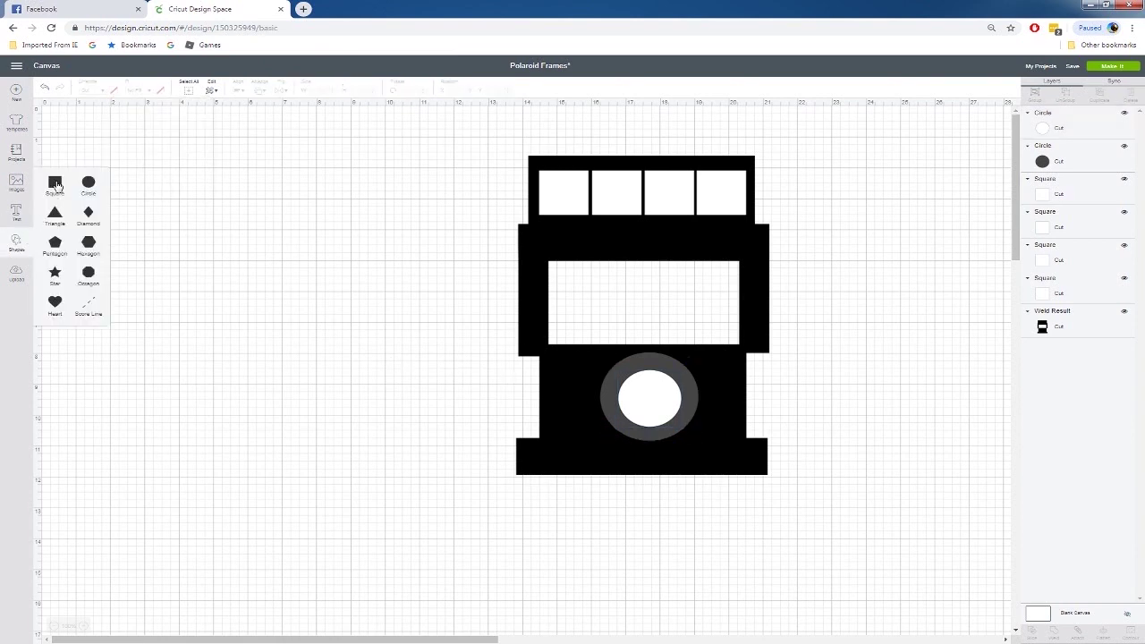
pyautogui.click(54, 184)
pyautogui.moveTo(259, 295); pyautogui.dragTo(579, 376)
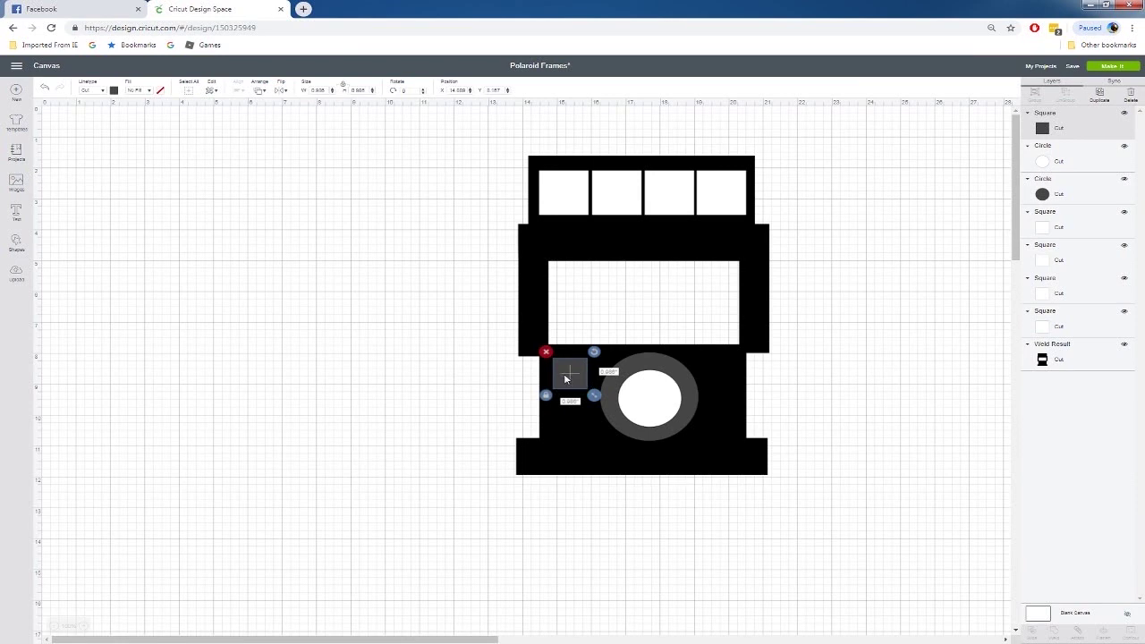
pyautogui.click(487, 405)
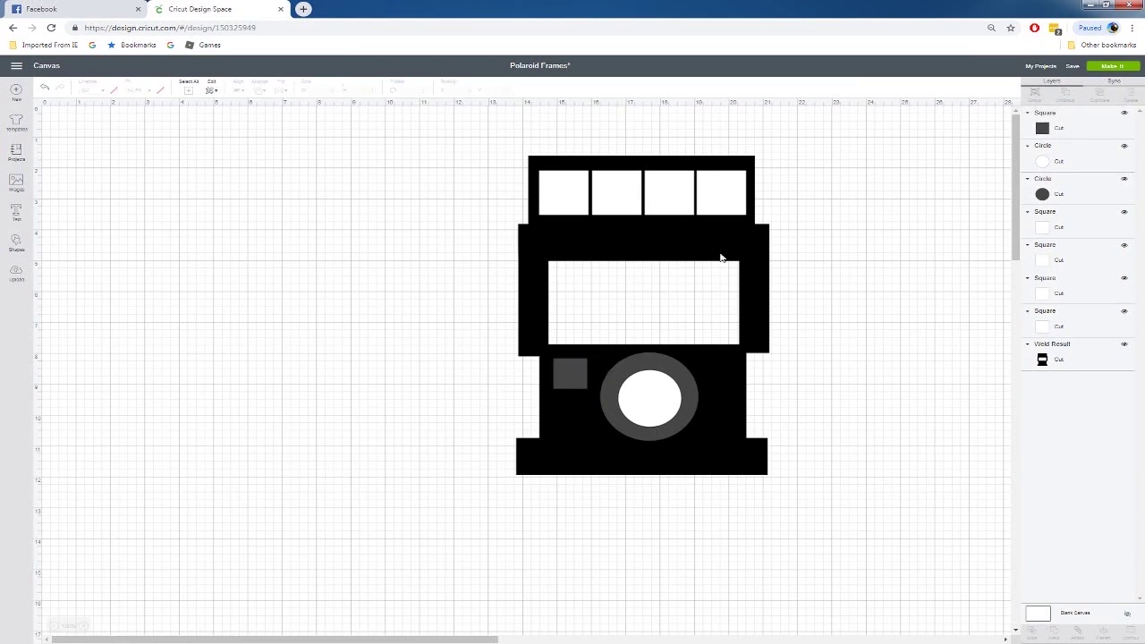
pyautogui.click(554, 368)
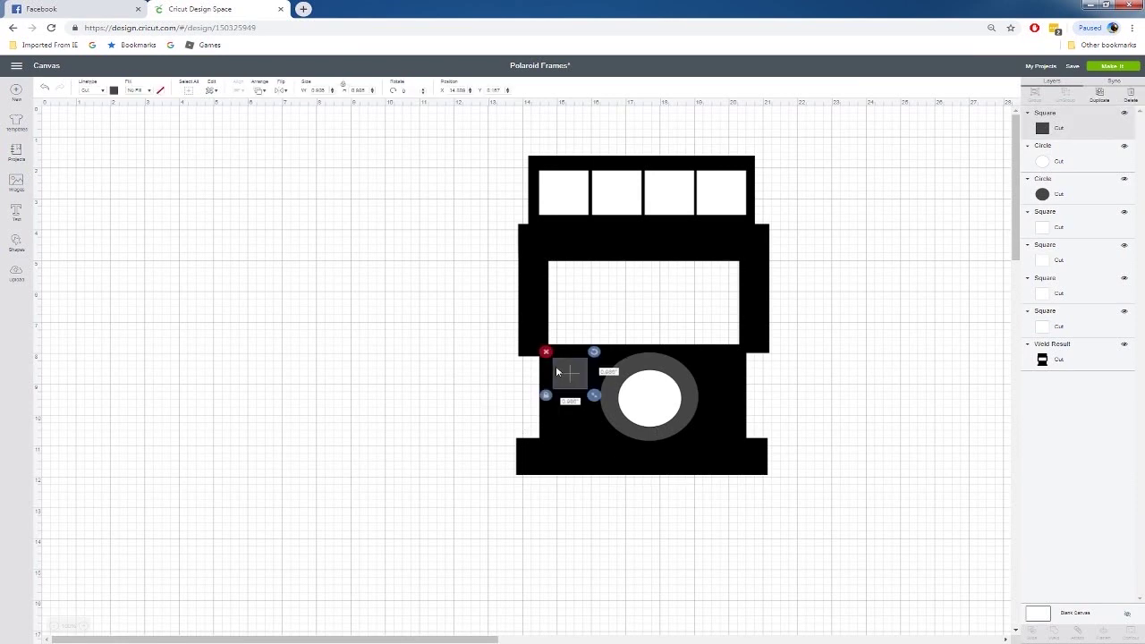
pyautogui.click(114, 91)
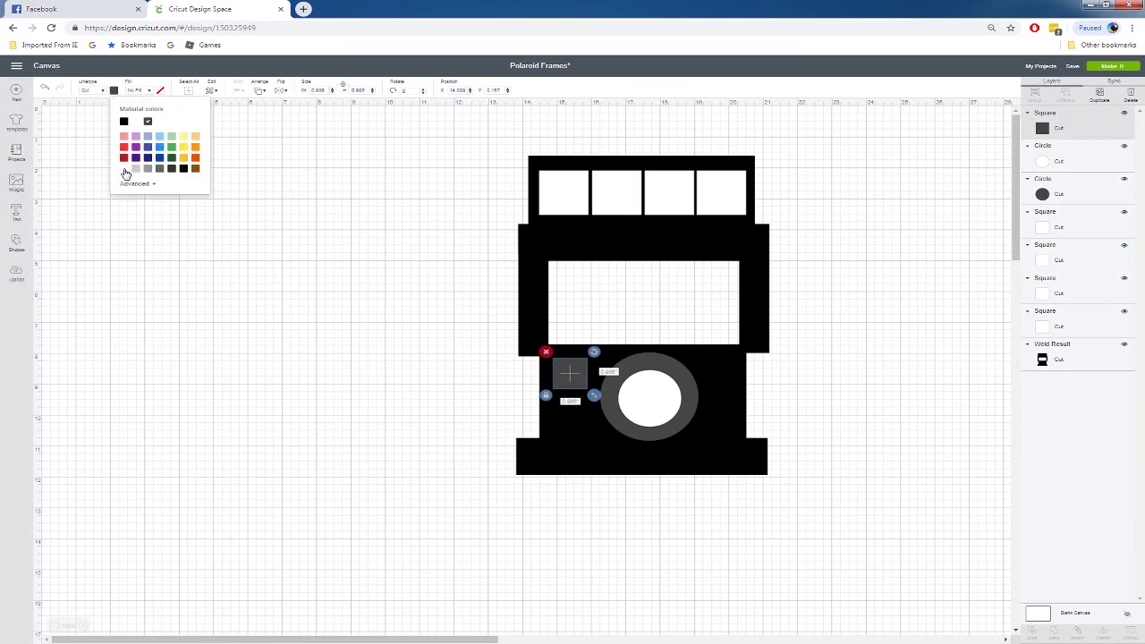
pyautogui.click(124, 170)
pyautogui.click(370, 345)
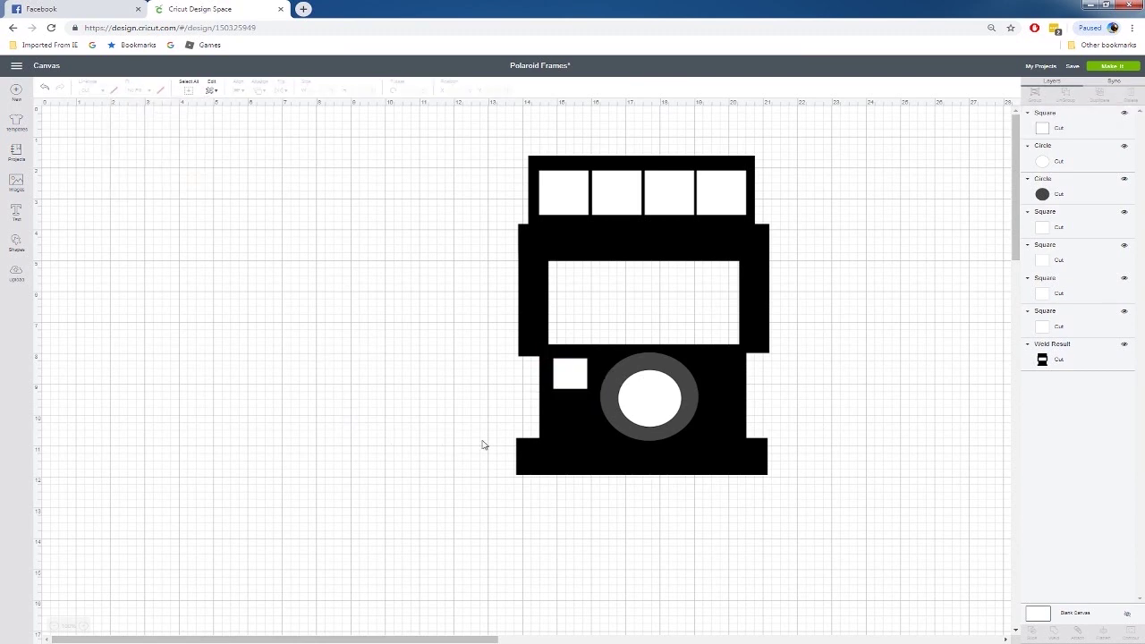
# Add a square, stretch it into a thin bar about 6.6 by 0.24 inches and place it across the body's base strip.
pyautogui.click(18, 245)
pyautogui.click(54, 184)
pyautogui.moveTo(227, 292); pyautogui.dragTo(272, 424)
pyautogui.moveTo(378, 438); pyautogui.dragTo(723, 461)
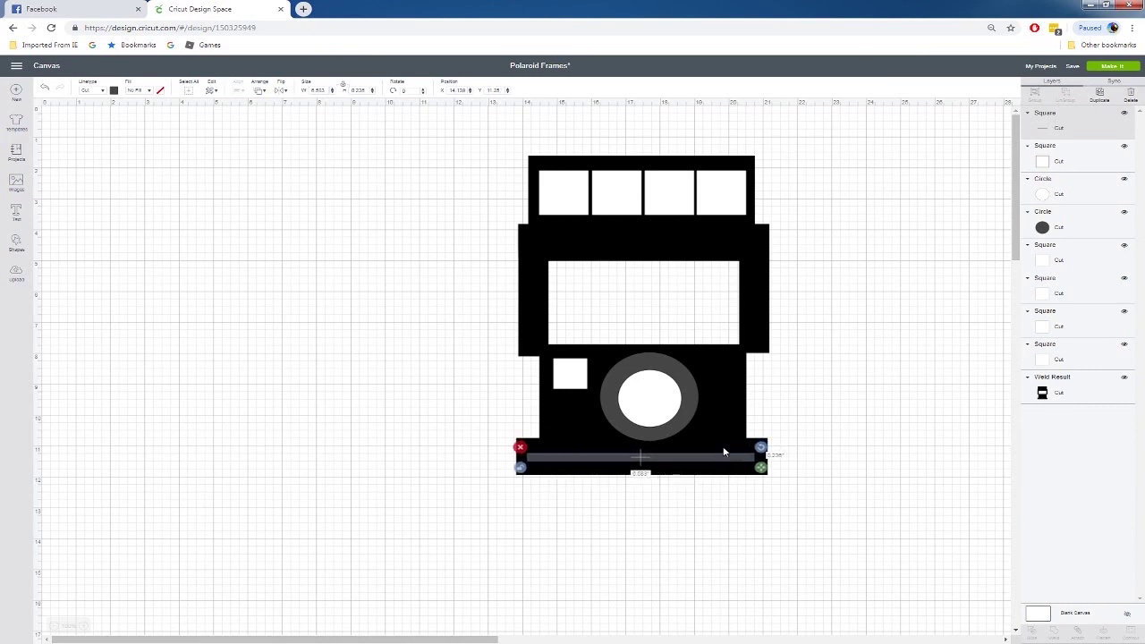
pyautogui.click(632, 581)
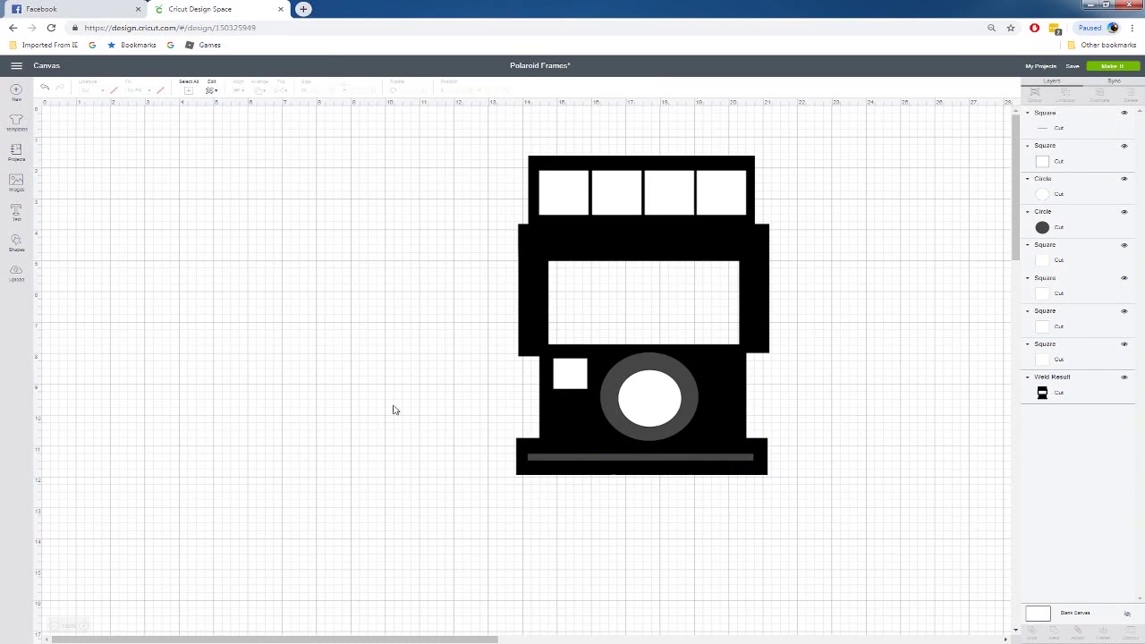
# Slice the thin bar out of the black body.
pyautogui.moveTo(450, 449); pyautogui.dragTo(590, 496)
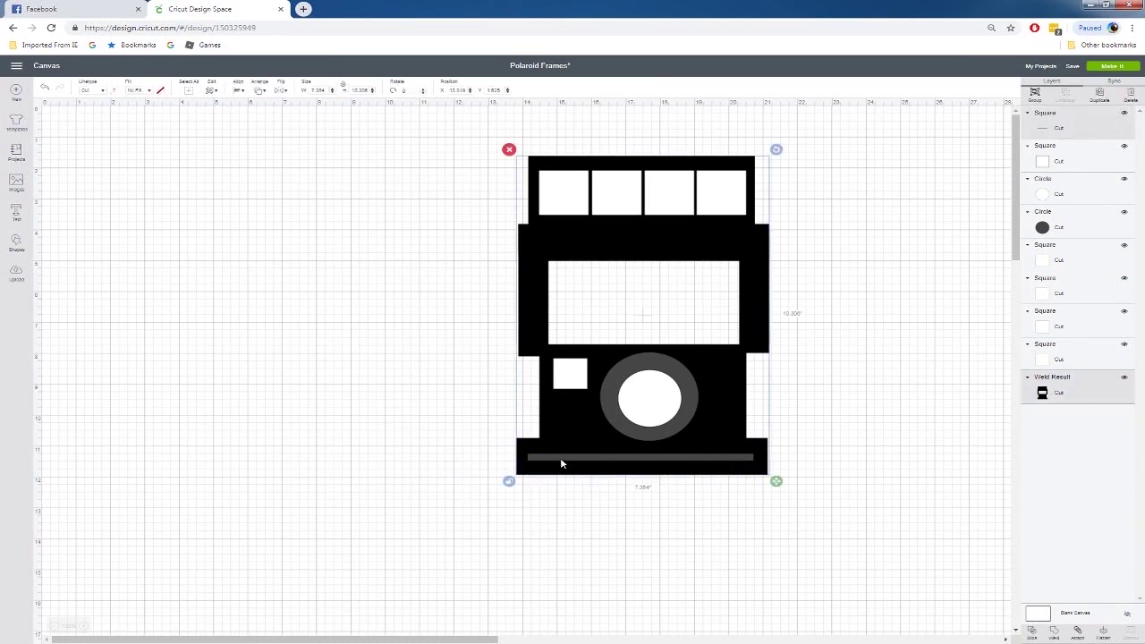
pyautogui.rightClick(561, 463)
pyautogui.click(572, 421)
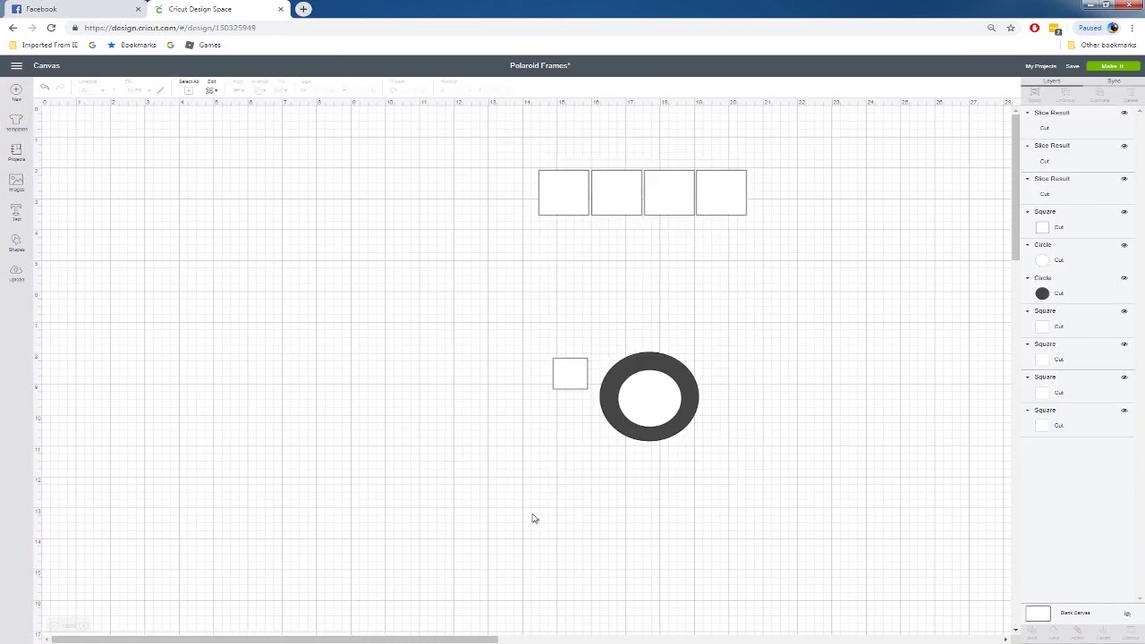
# Delete the leftover bar pieces from the slot in the base strip and send the black body behind the other shapes.
pyautogui.click(558, 457)
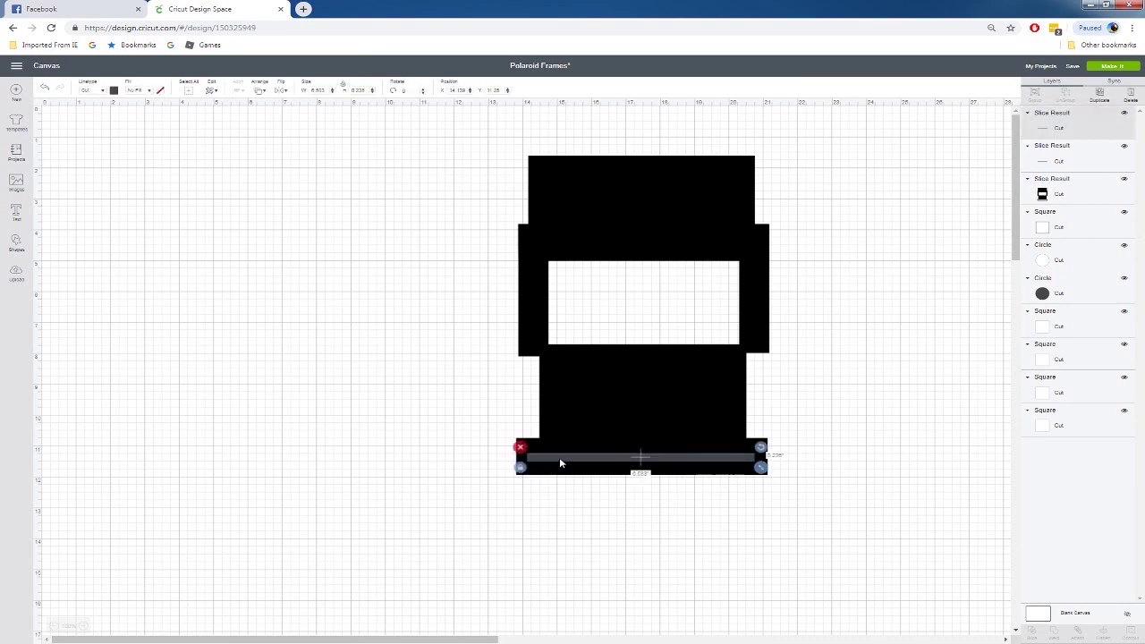
pyautogui.press('Delete')
pyautogui.click(560, 463)
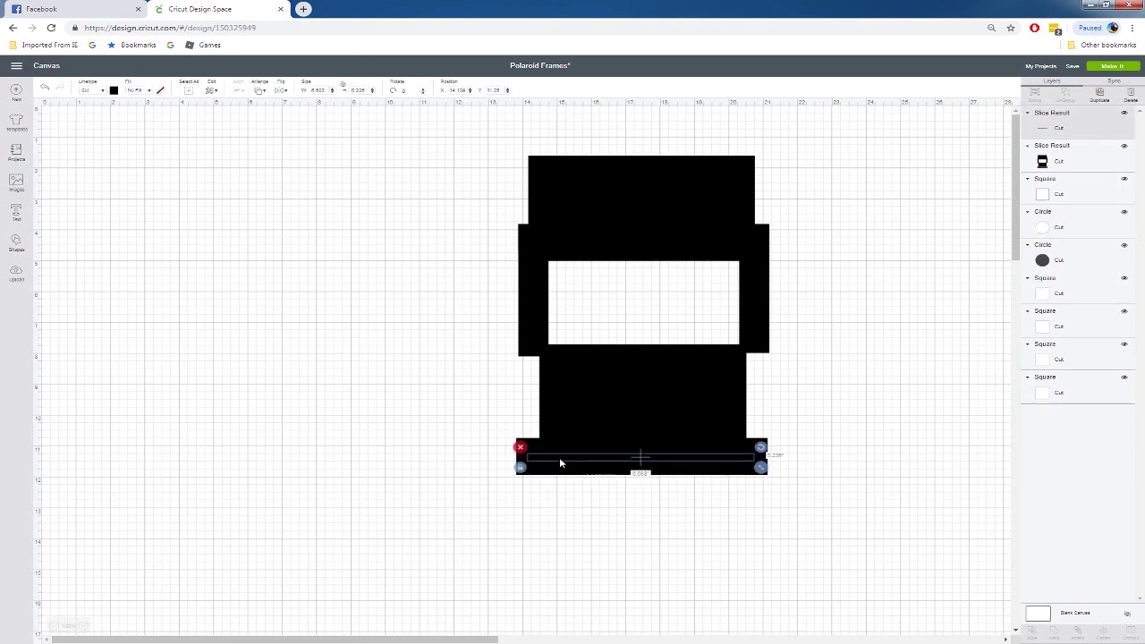
pyautogui.press('Delete')
pyautogui.rightClick(577, 458)
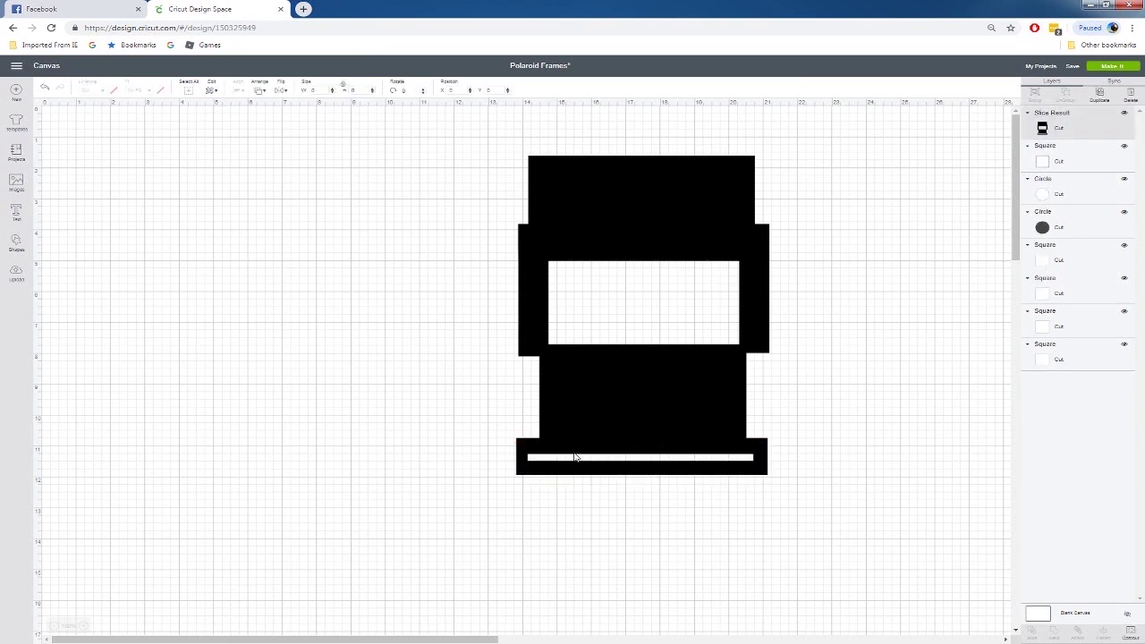
pyautogui.click(592, 343)
pyautogui.click(440, 394)
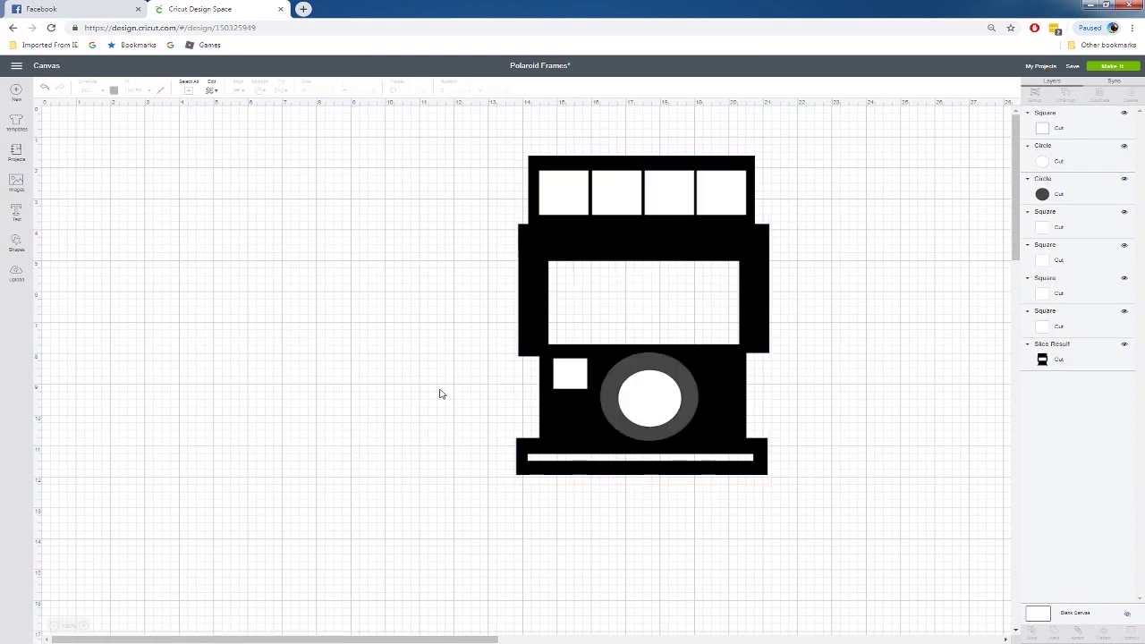
# Group all the camera shapes and move the group slightly up and to the left on the canvas.
pyautogui.moveTo(505, 186); pyautogui.dragTo(881, 469)
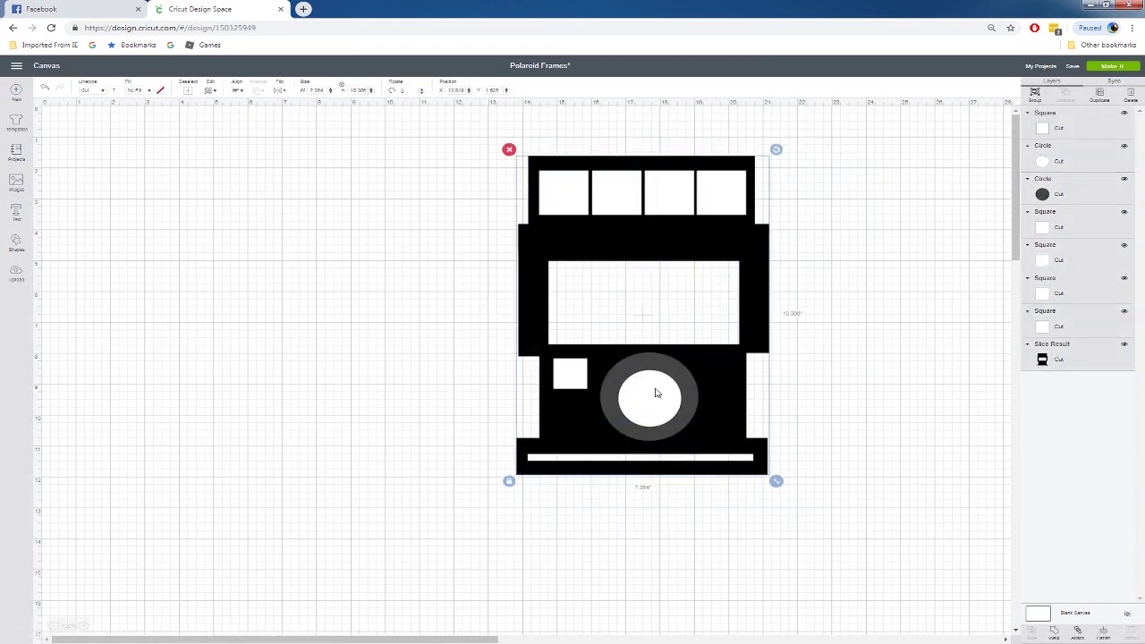
pyautogui.rightClick(655, 392)
pyautogui.click(678, 396)
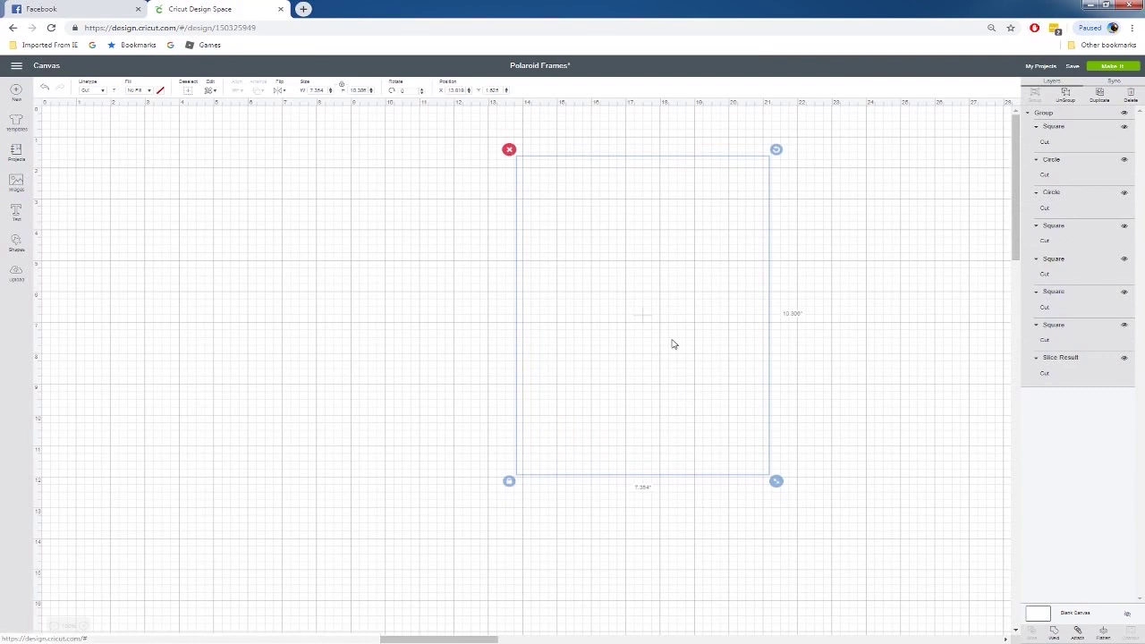
pyautogui.moveTo(666, 370); pyautogui.dragTo(629, 340)
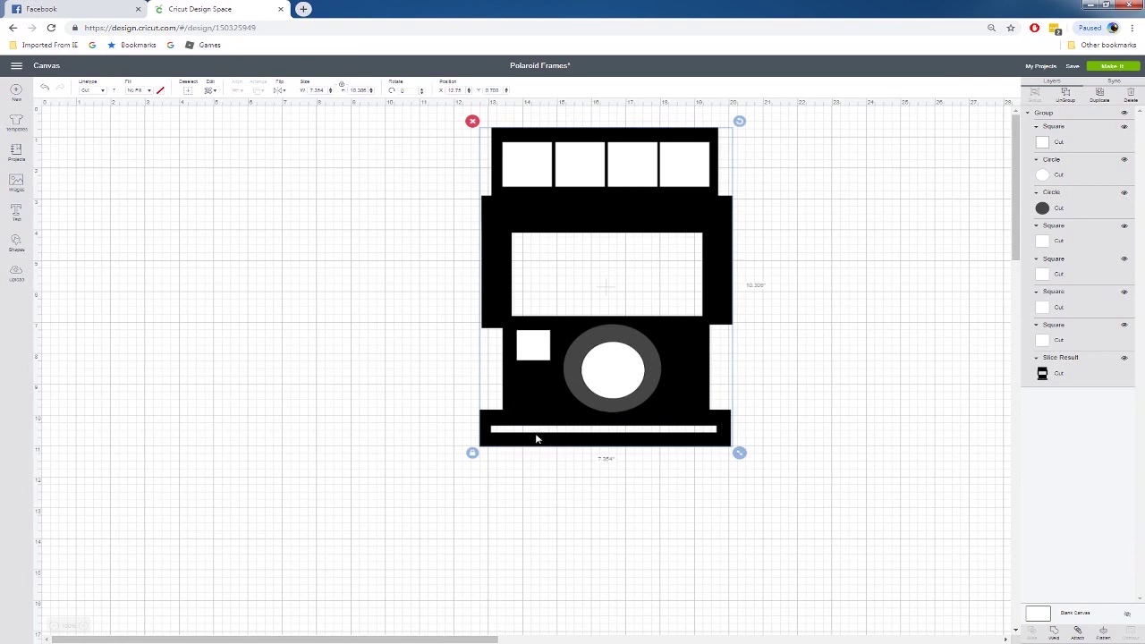
# Add a square, size it to about 6.4 by 6.2 inches to match the base slot, and place it left of the camera.
pyautogui.click(18, 243)
pyautogui.click(53, 186)
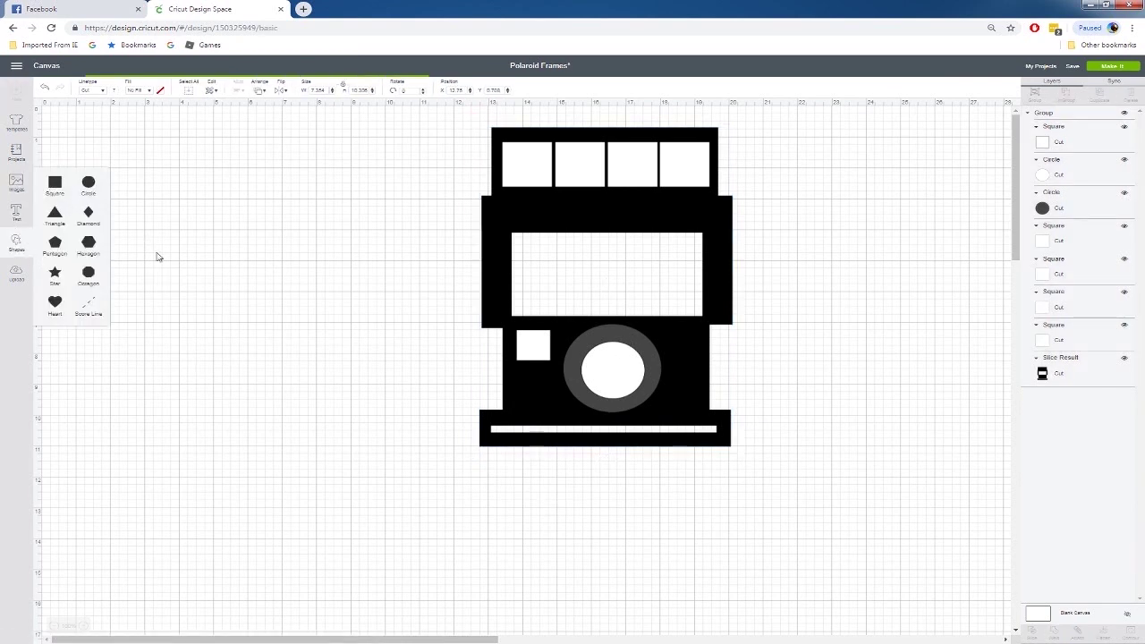
pyautogui.moveTo(266, 330); pyautogui.dragTo(572, 489)
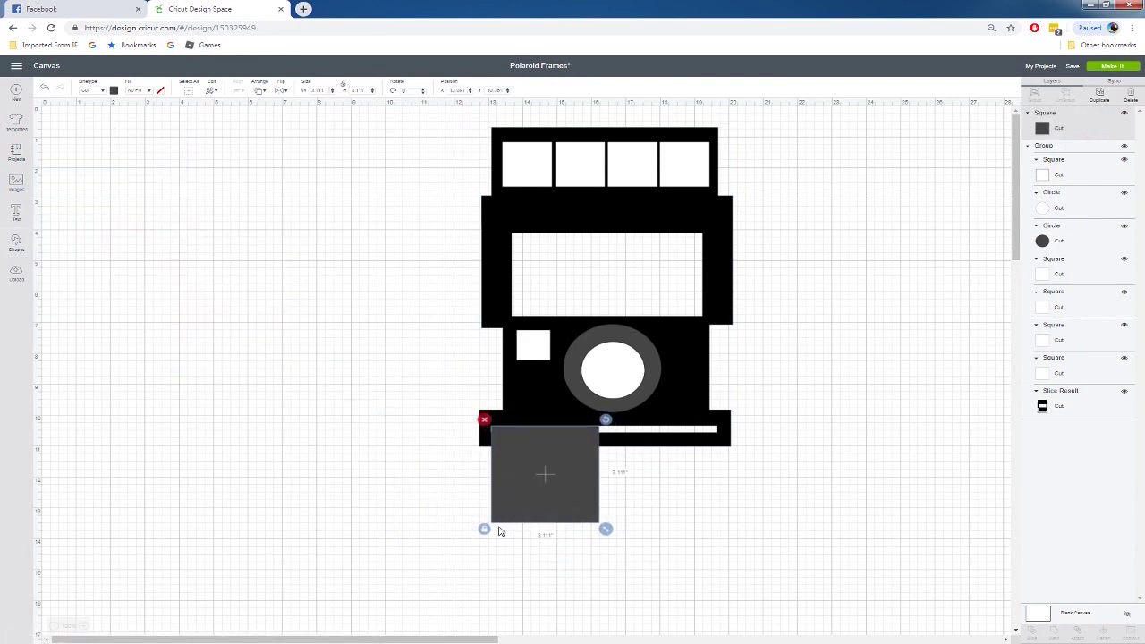
pyautogui.moveTo(606, 529); pyautogui.dragTo(730, 641)
pyautogui.moveTo(658, 555); pyautogui.dragTo(656, 559)
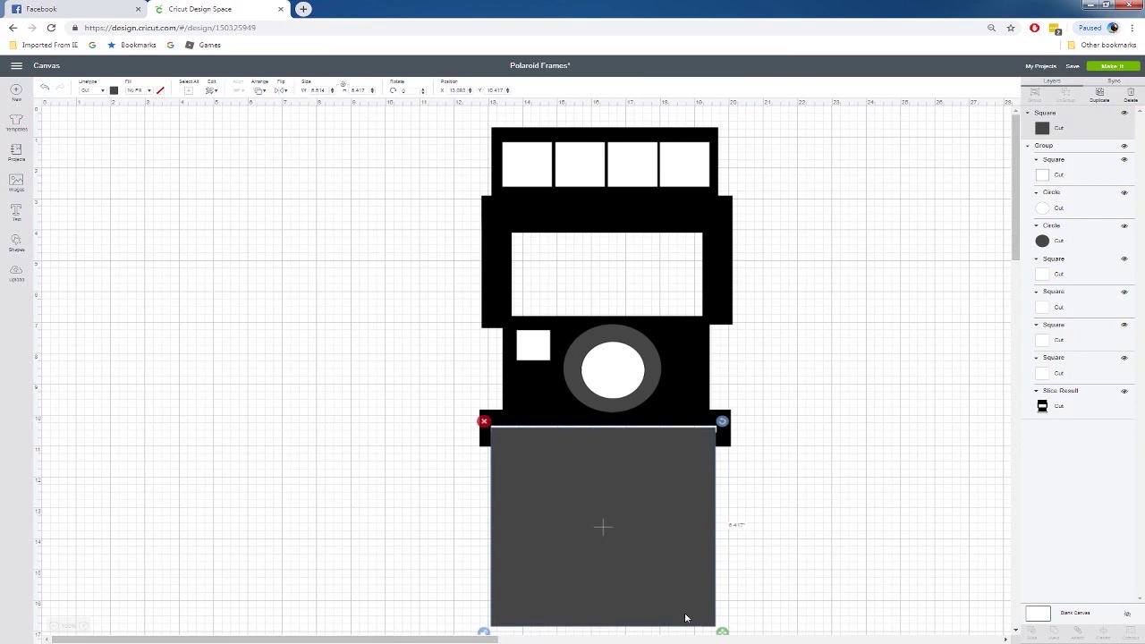
pyautogui.moveTo(722, 632); pyautogui.dragTo(718, 628)
pyautogui.moveTo(652, 575); pyautogui.dragTo(656, 577)
pyautogui.moveTo(641, 527); pyautogui.dragTo(293, 235)
# Move the camera further right, then shift the large square to the canvas's upper left and stretch it to about 6.3 by 7.0 inches.
pyautogui.moveTo(452, 148); pyautogui.dragTo(746, 478)
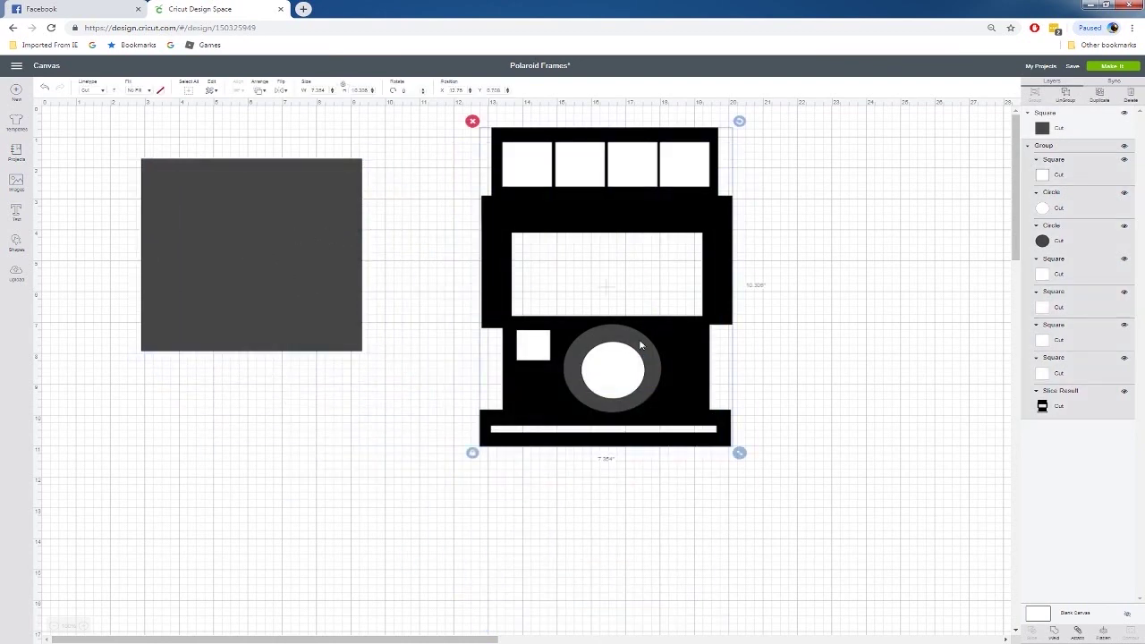
pyautogui.moveTo(649, 338); pyautogui.dragTo(749, 349)
pyautogui.moveTo(230, 274); pyautogui.dragTo(170, 245)
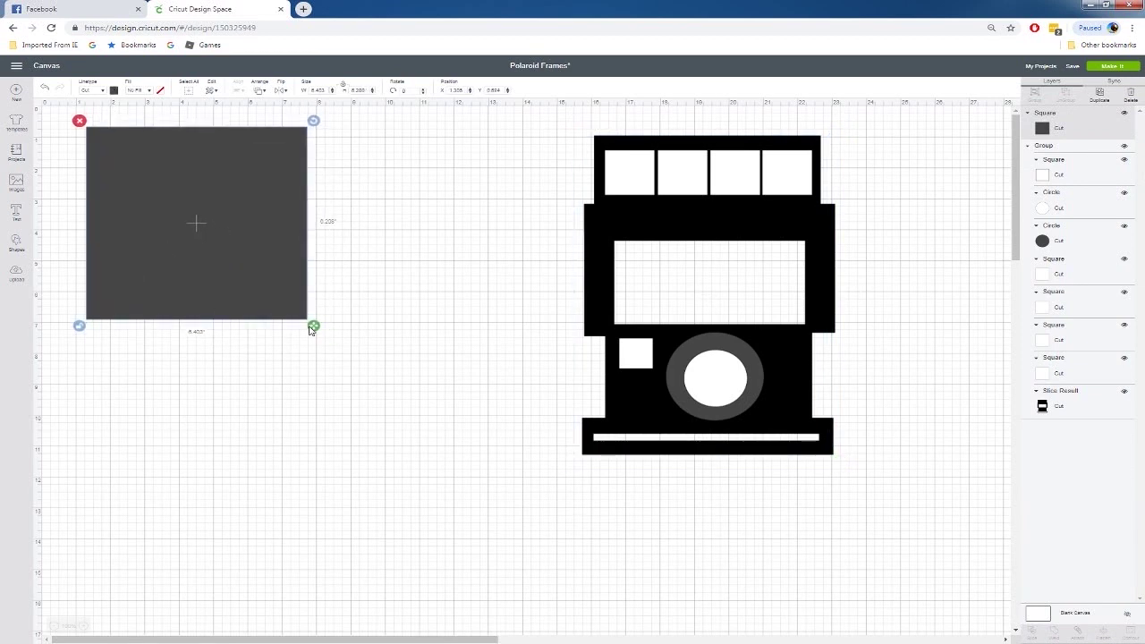
pyautogui.moveTo(314, 327); pyautogui.dragTo(310, 353)
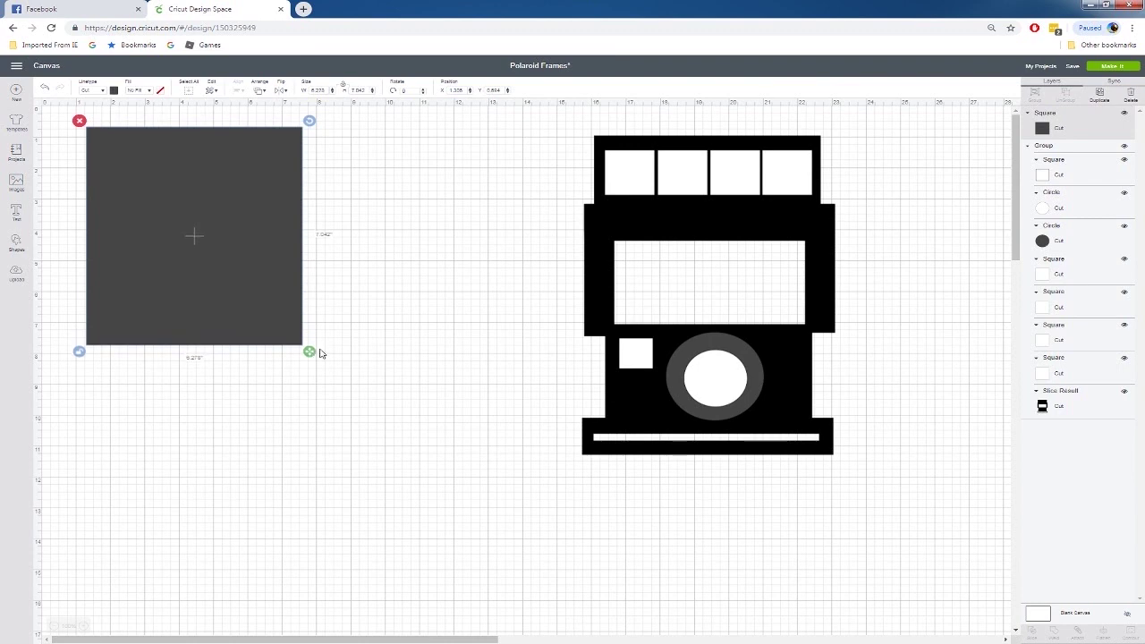
pyautogui.click(354, 346)
# Add a second square, stretch it to about 5.3 by 4.3 inches and place it within the upper part of the large square.
pyautogui.click(16, 247)
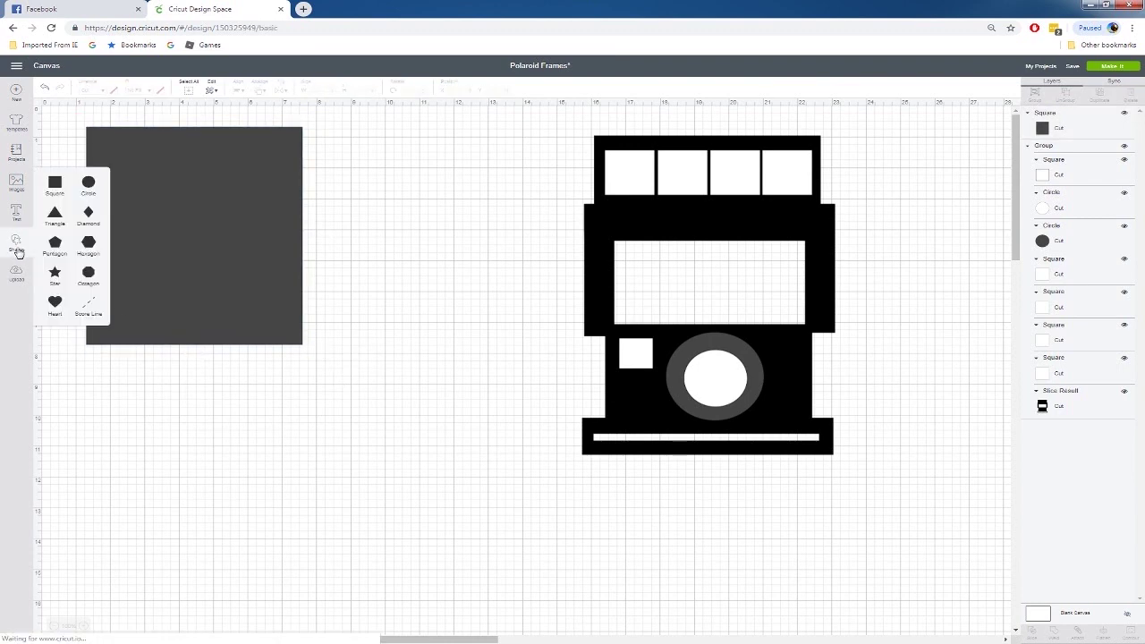
pyautogui.click(56, 184)
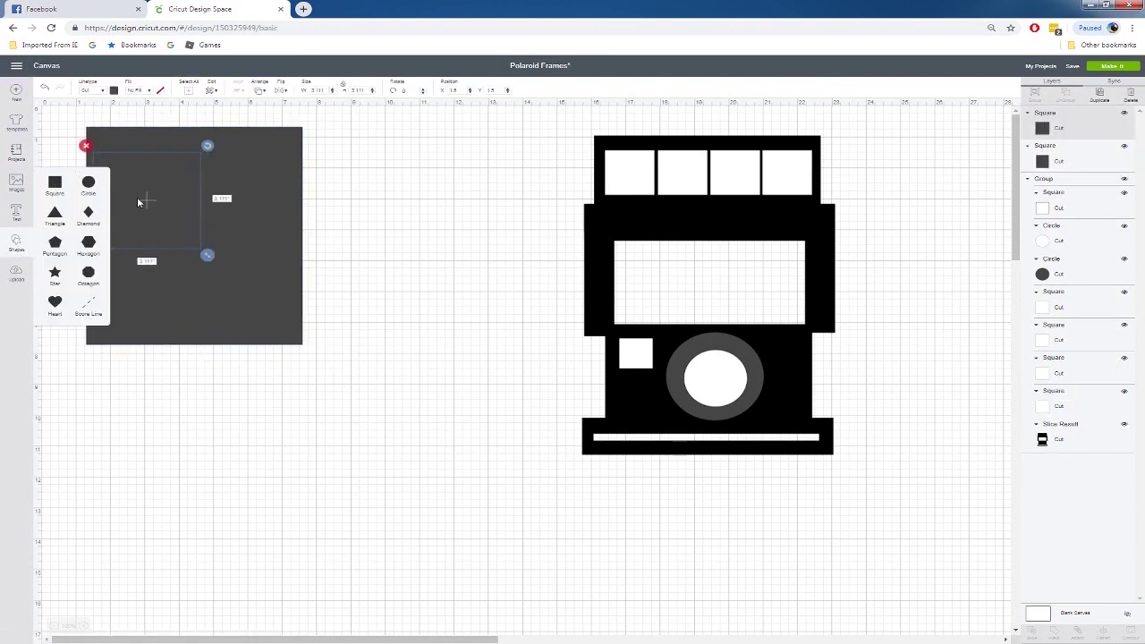
pyautogui.moveTo(218, 189); pyautogui.dragTo(198, 183)
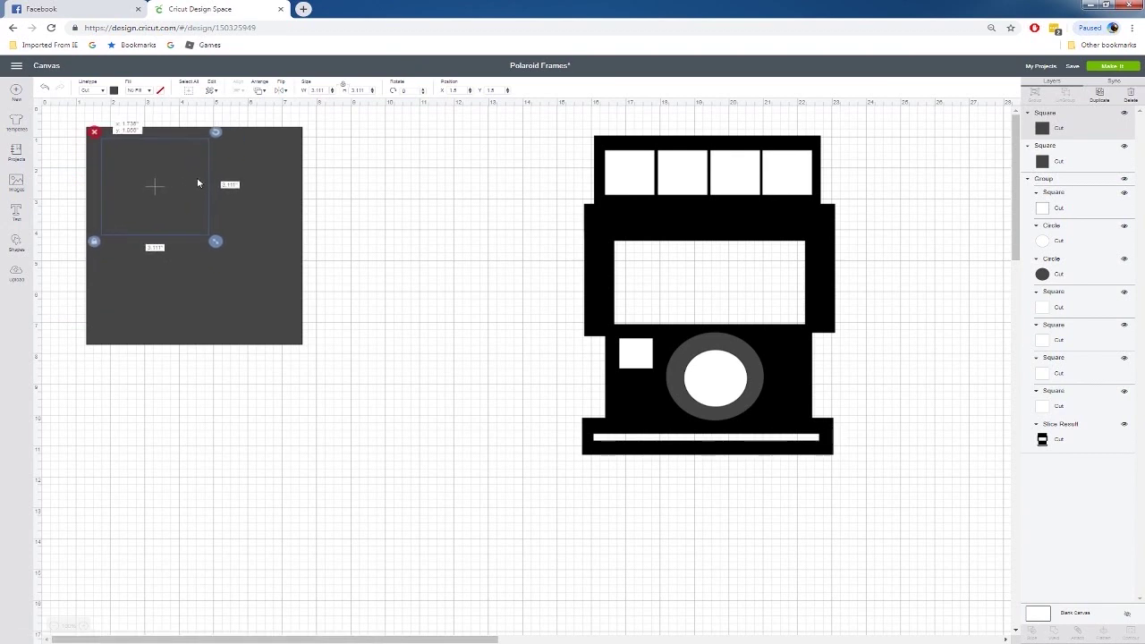
pyautogui.moveTo(216, 241); pyautogui.dragTo(291, 278)
pyautogui.click(93, 305)
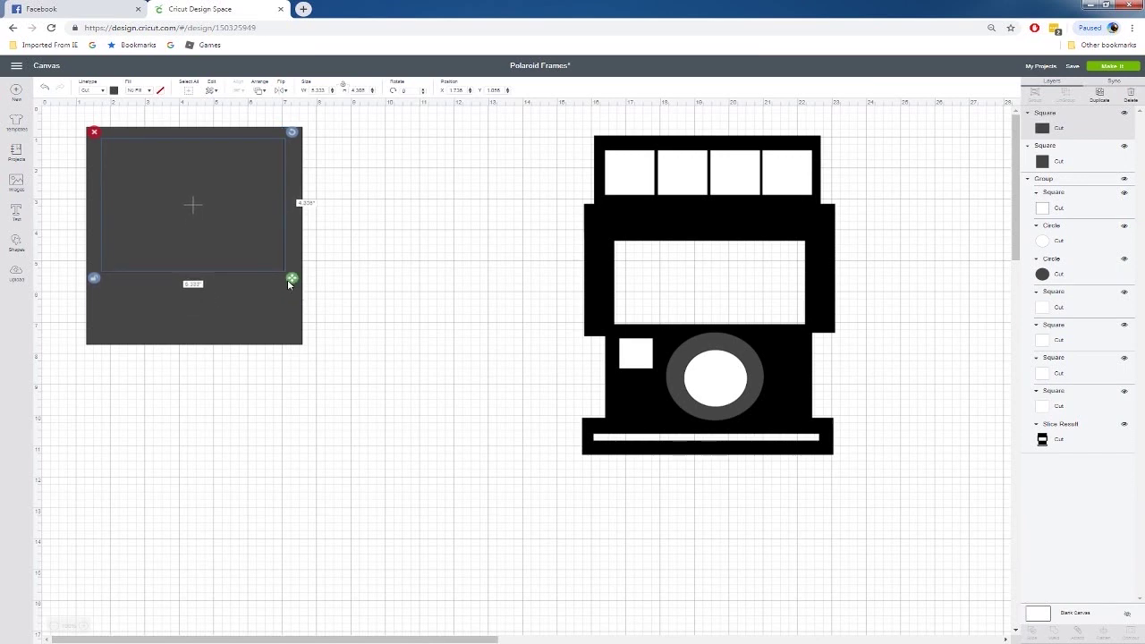
pyautogui.moveTo(218, 239); pyautogui.dragTo(216, 235)
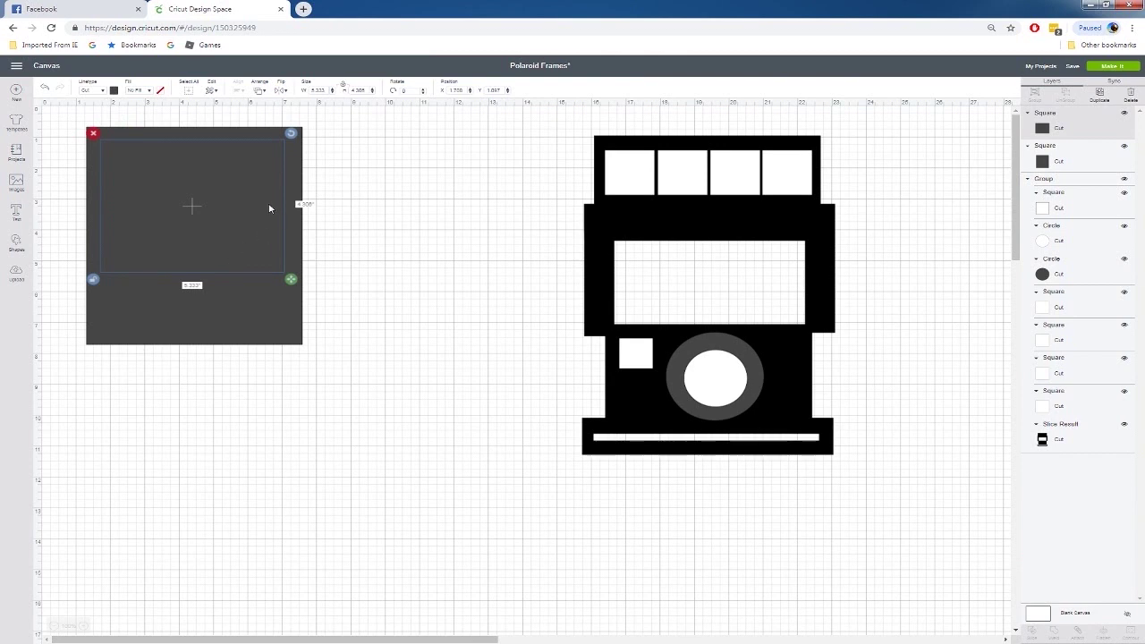
pyautogui.moveTo(268, 204); pyautogui.dragTo(267, 201)
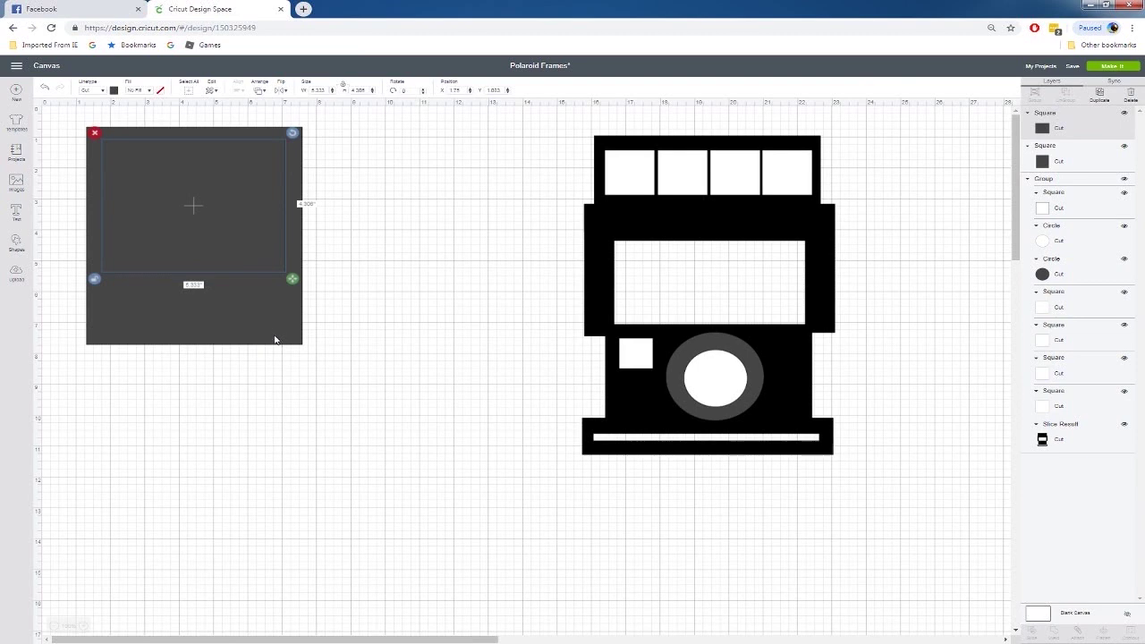
pyautogui.click(62, 143)
pyautogui.moveTo(51, 112); pyautogui.dragTo(366, 363)
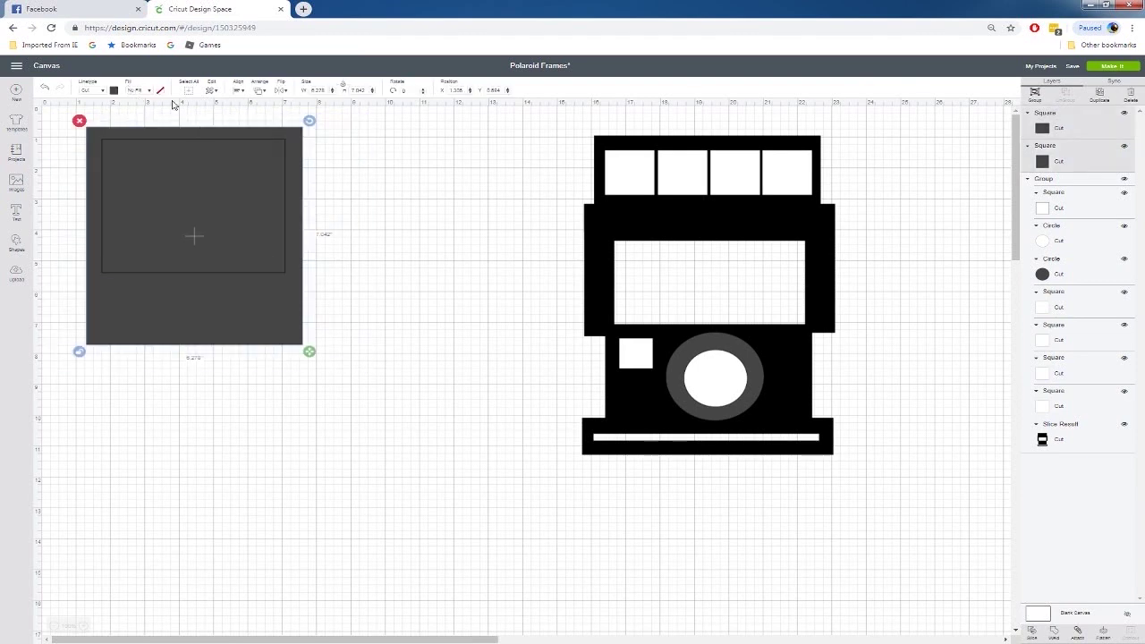
pyautogui.click(239, 91)
pyautogui.click(256, 140)
pyautogui.click(45, 90)
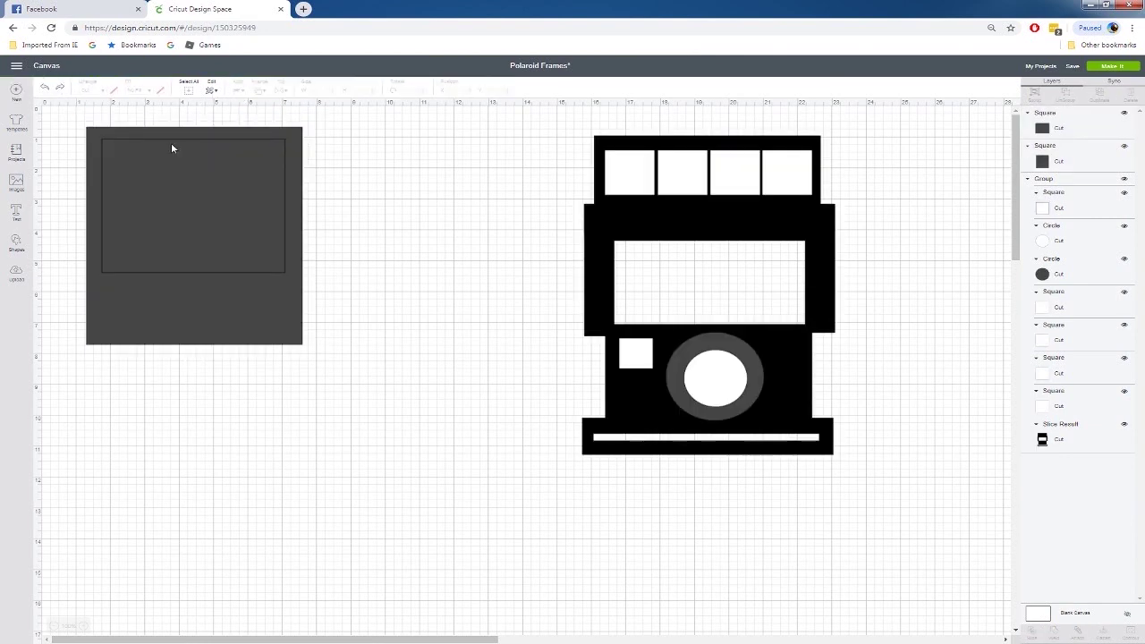
# Select both squares and center them horizontally on each other.
pyautogui.moveTo(59, 113); pyautogui.dragTo(295, 299)
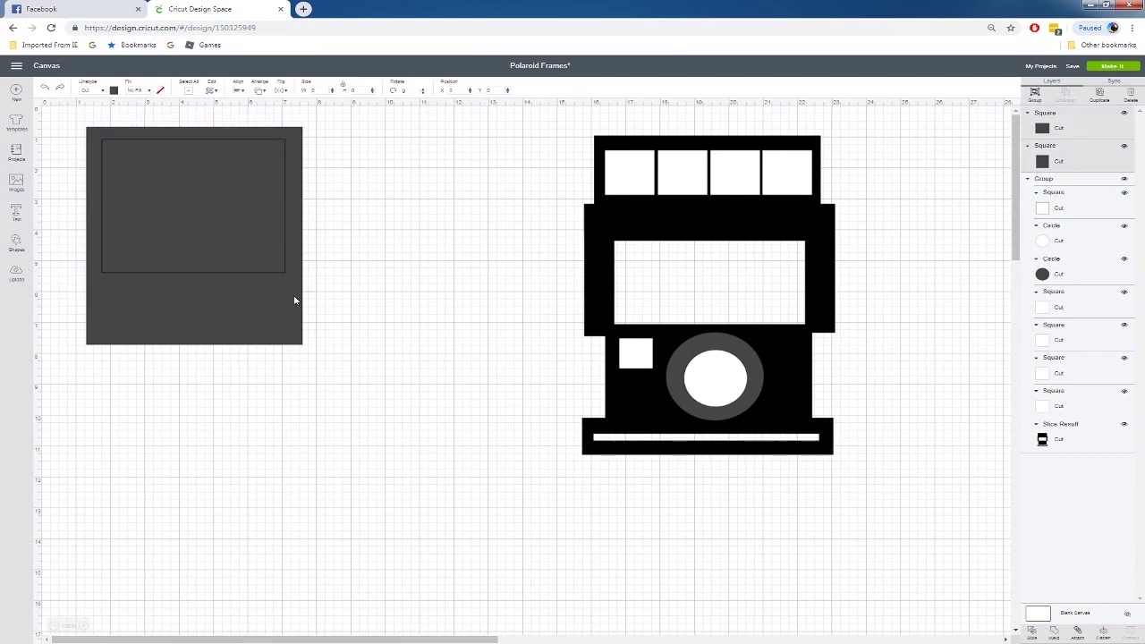
pyautogui.click(239, 91)
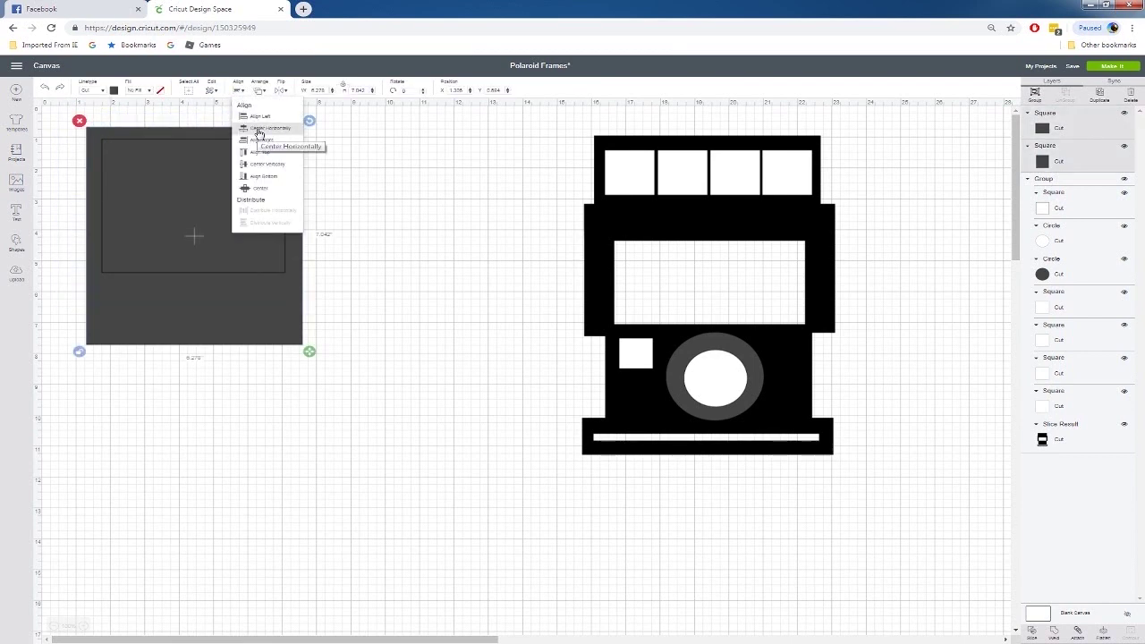
pyautogui.click(258, 131)
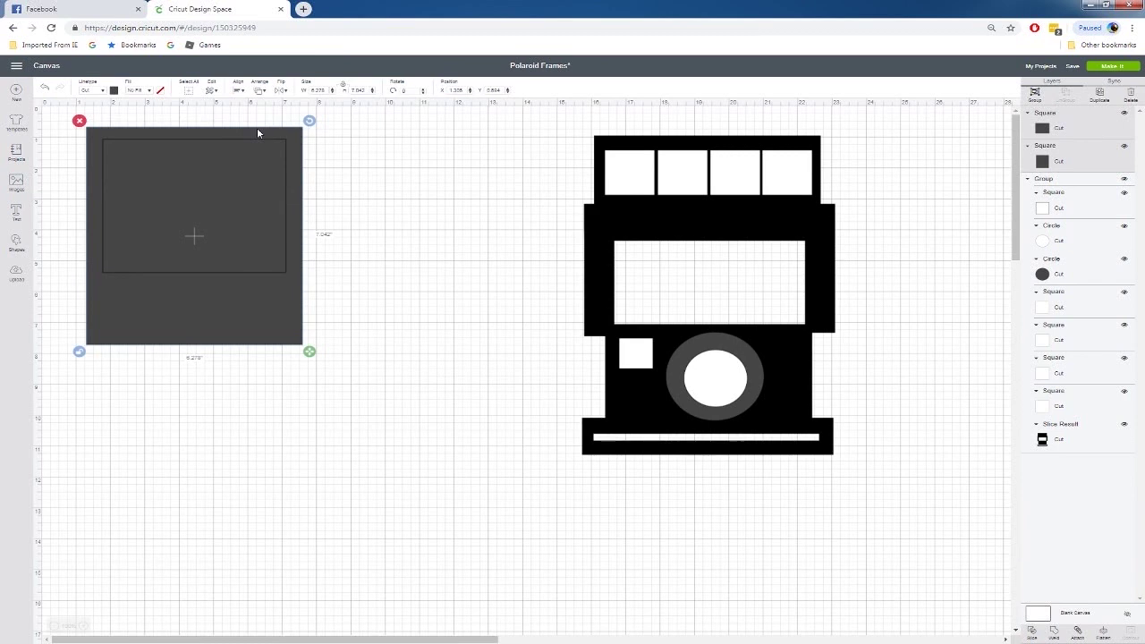
# Slice the inner rectangle out of the large square, move the resulting frame down and delete the leftover pieces.
pyautogui.rightClick(231, 180)
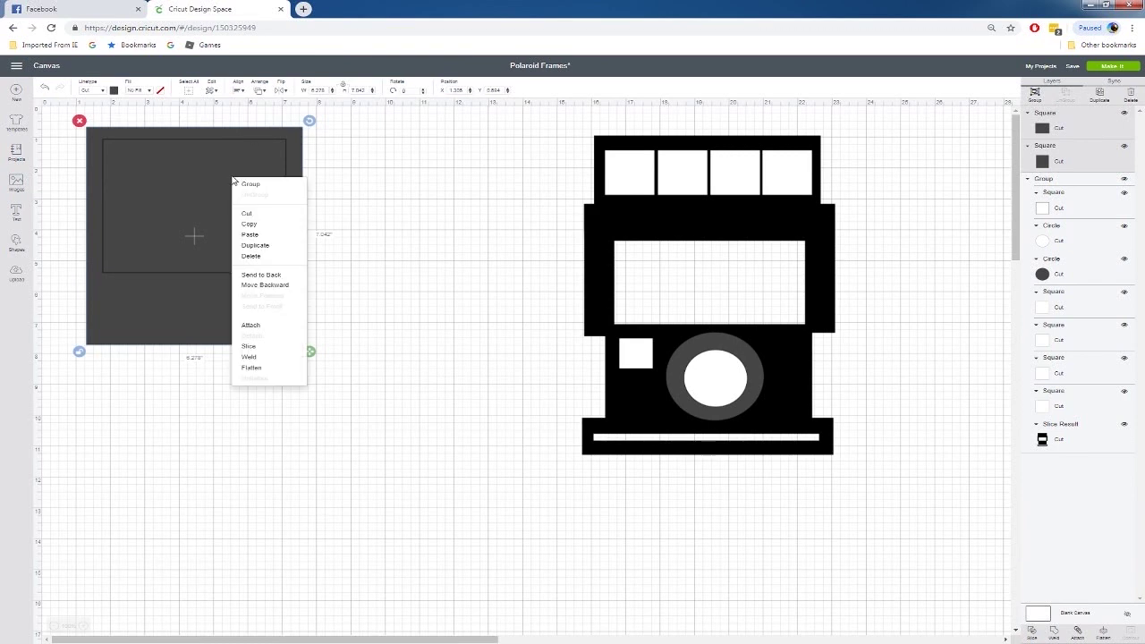
pyautogui.click(266, 351)
pyautogui.moveTo(253, 348); pyautogui.dragTo(274, 540)
pyautogui.moveTo(94, 129); pyautogui.dragTo(327, 277)
pyautogui.press('Delete')
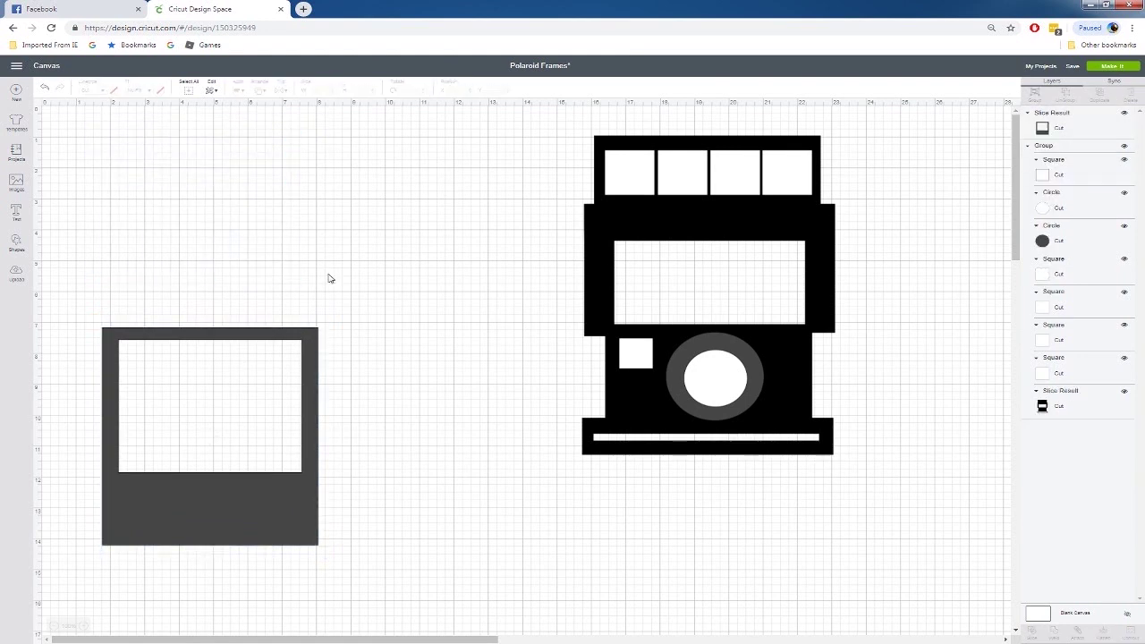
# Move the photo frame back to the canvas's upper left and colour it light grey.
pyautogui.moveTo(219, 459); pyautogui.dragTo(184, 300)
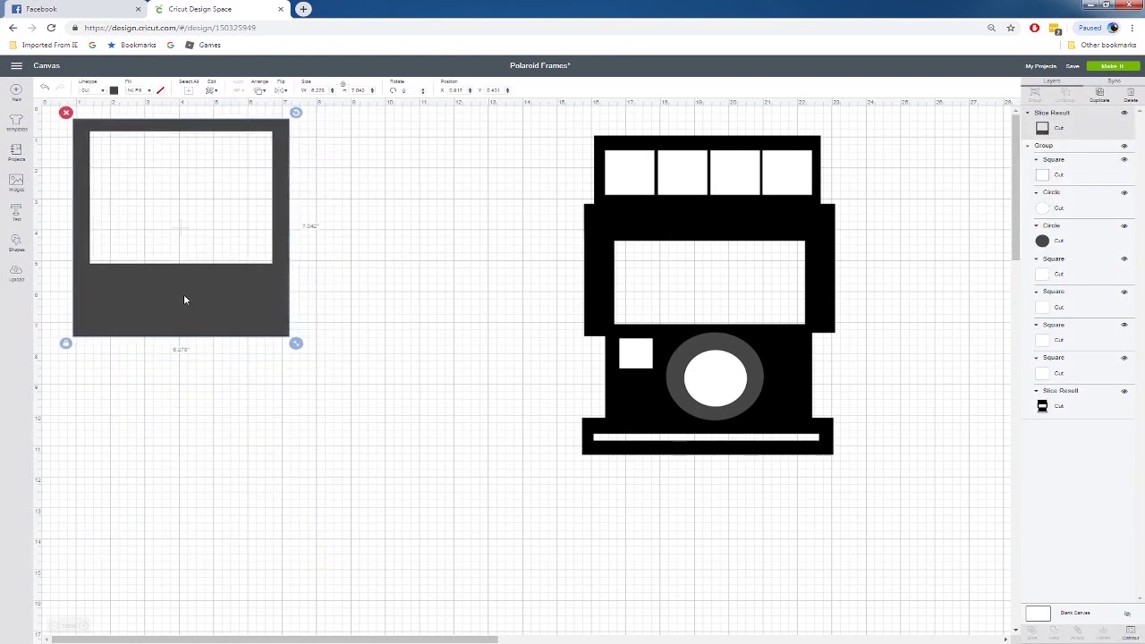
pyautogui.click(114, 90)
pyautogui.click(147, 169)
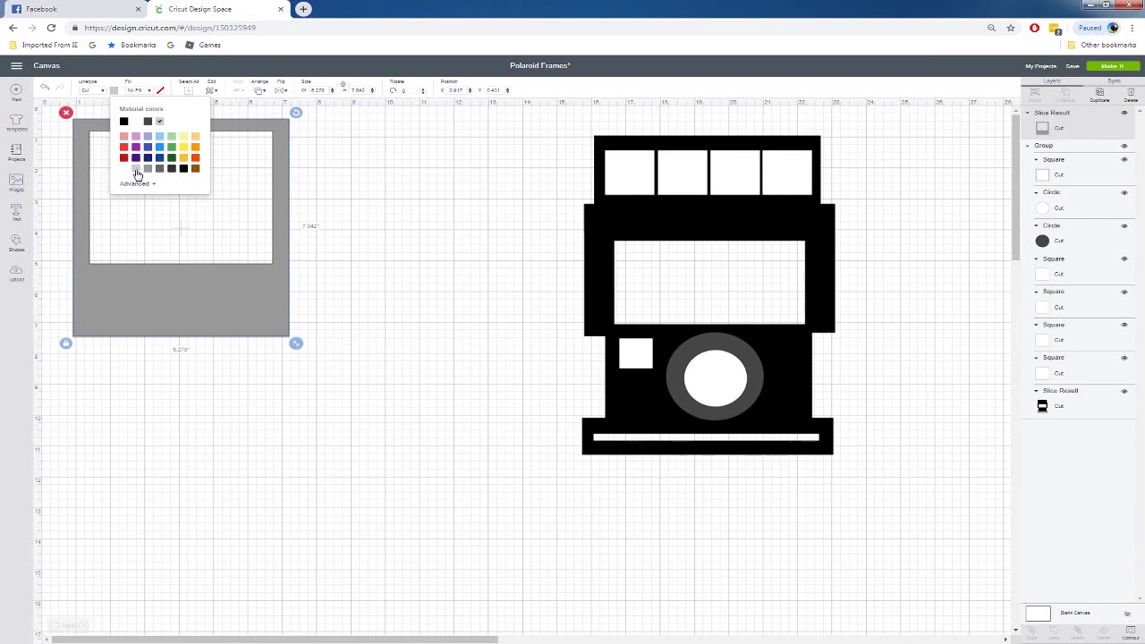
pyautogui.click(135, 169)
pyautogui.moveTo(152, 325); pyautogui.dragTo(144, 325)
pyautogui.click(403, 277)
# Move the camera further right, then duplicate the grey photo frame three times and arrange the four frames in a two-by-two grid.
pyautogui.moveTo(679, 224); pyautogui.dragTo(831, 199)
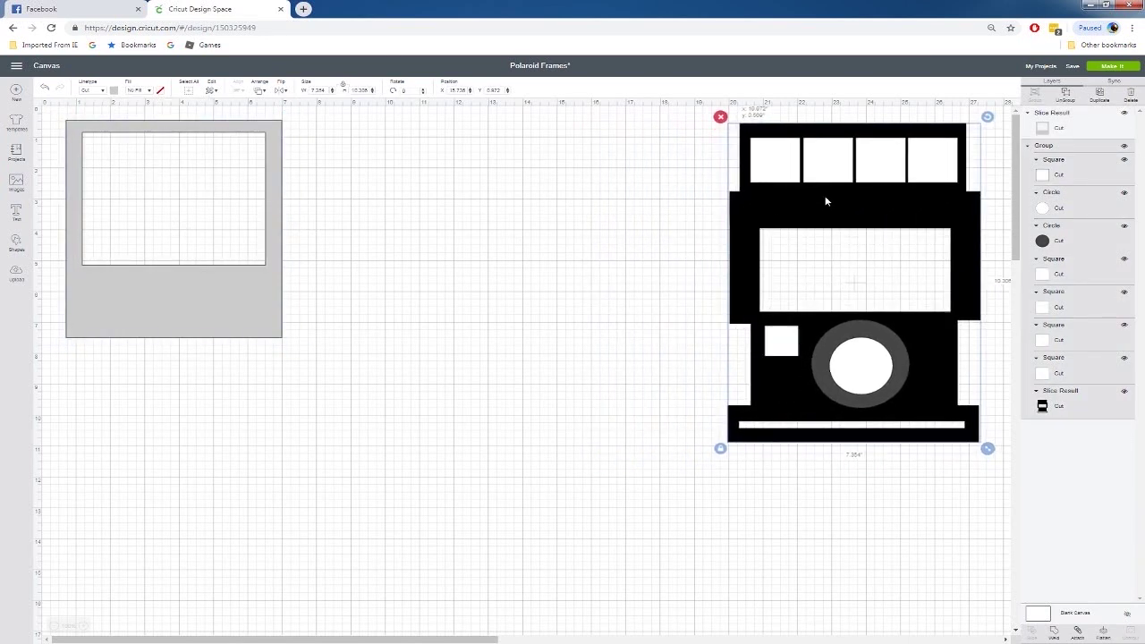
pyautogui.click(194, 312)
pyautogui.moveTo(194, 309); pyautogui.dragTo(436, 525)
pyautogui.hotkey('ctrl', 'd')
pyautogui.hotkey('ctrl', 'd')
pyautogui.hotkey('ctrl', 'd')
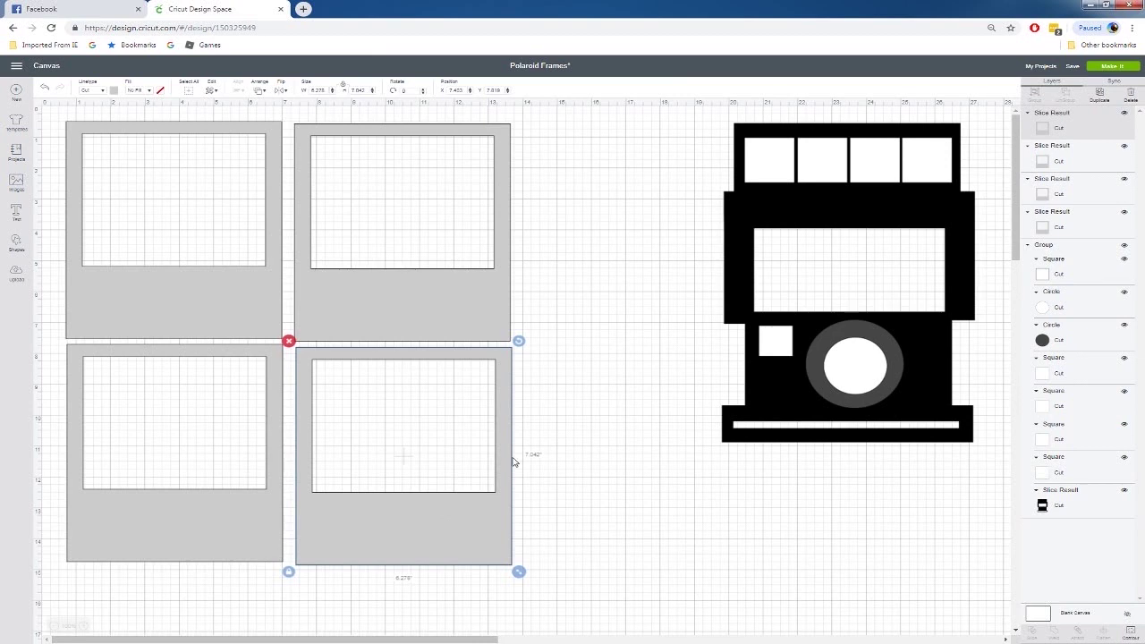
pyautogui.click(549, 369)
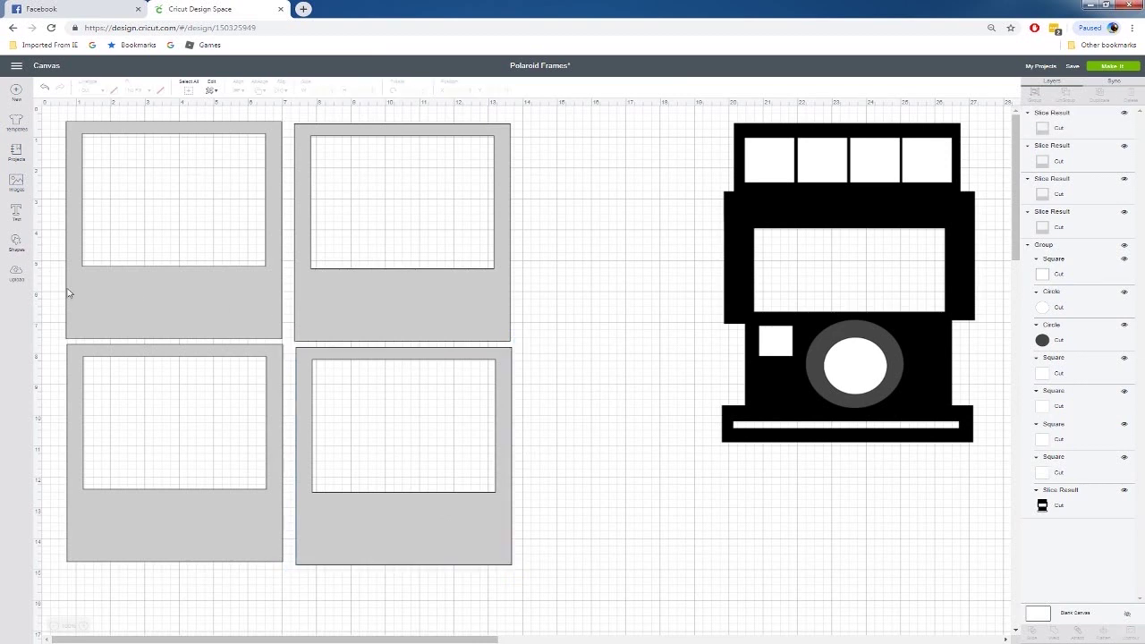
pyautogui.click(17, 212)
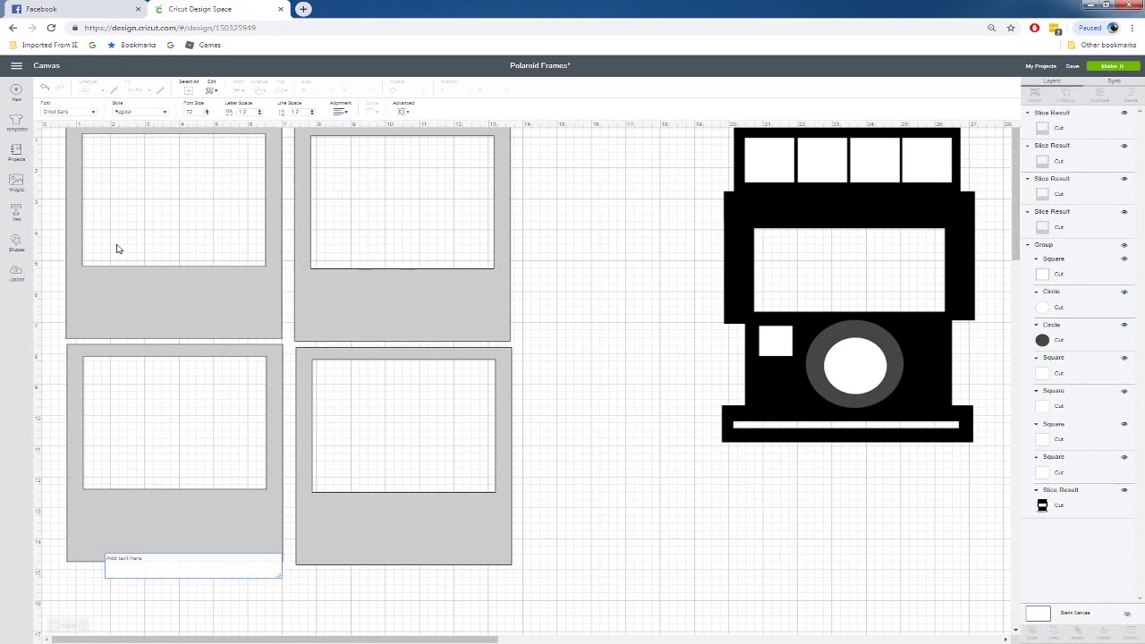
pyautogui.click(78, 113)
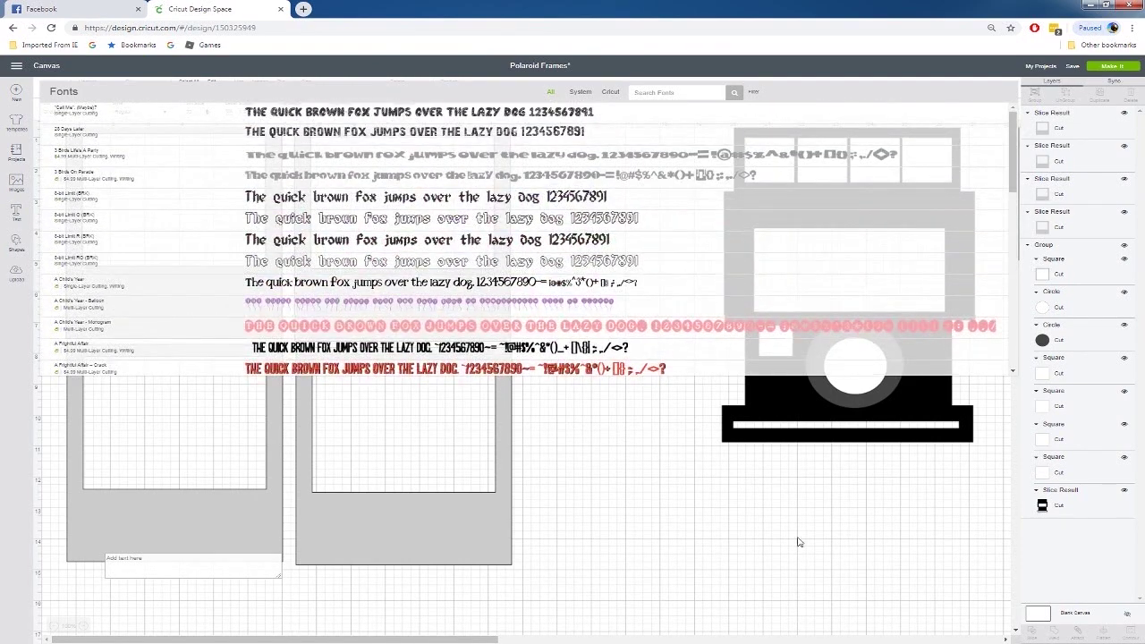
pyautogui.click(684, 562)
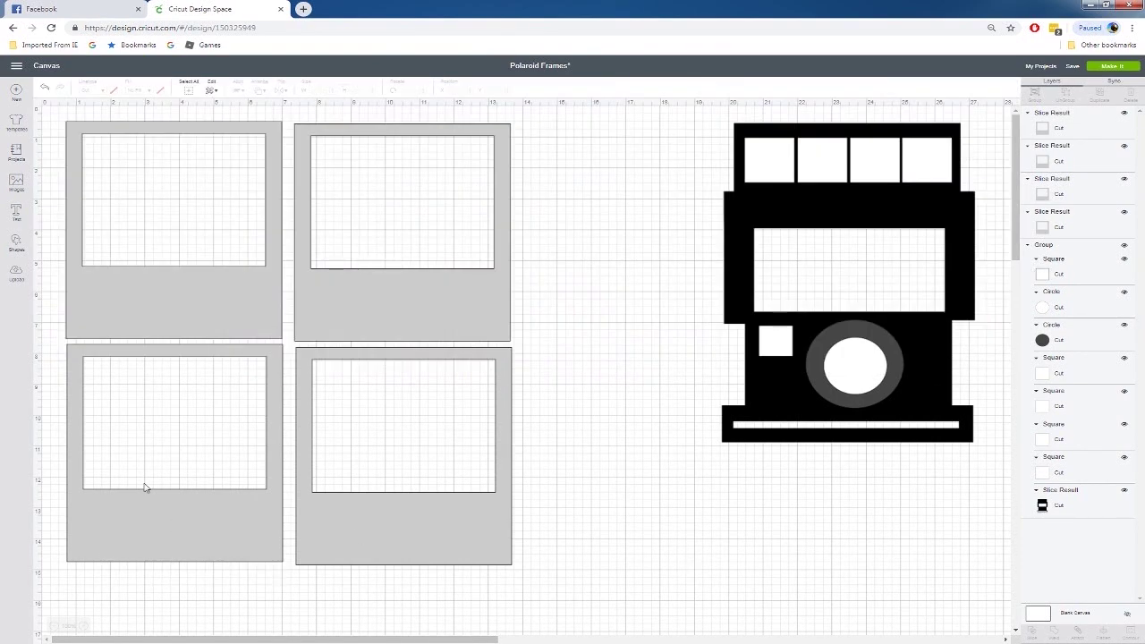
# Add the text "L VE" with a gap for the missing letter and place it below the opening of the upper-left frame.
pyautogui.click(15, 217)
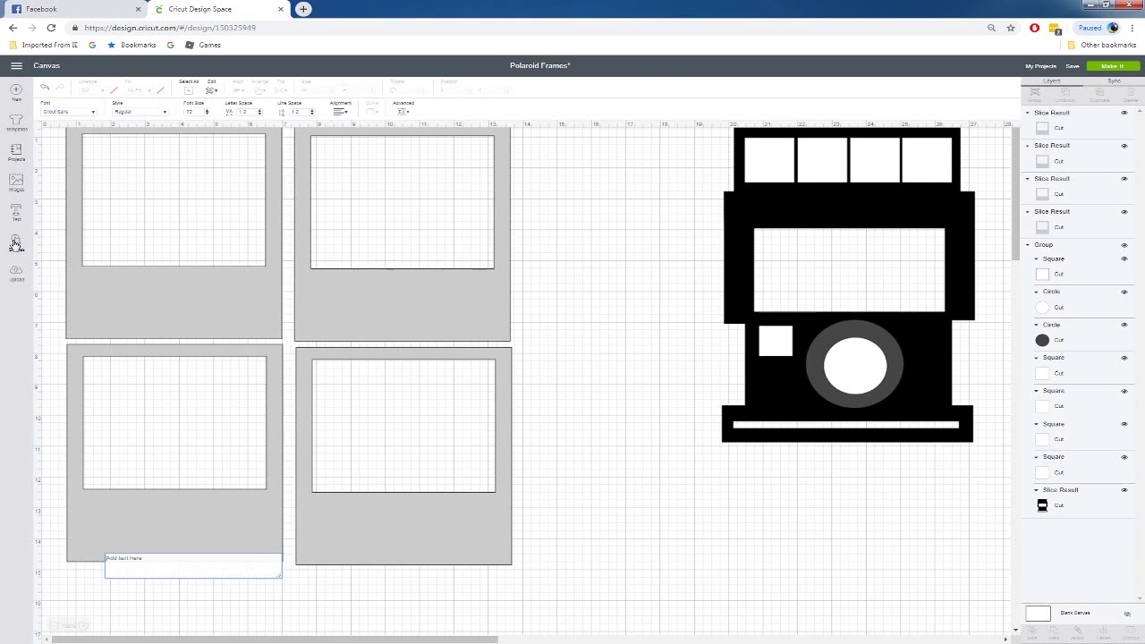
pyautogui.click(129, 564)
pyautogui.write('L')
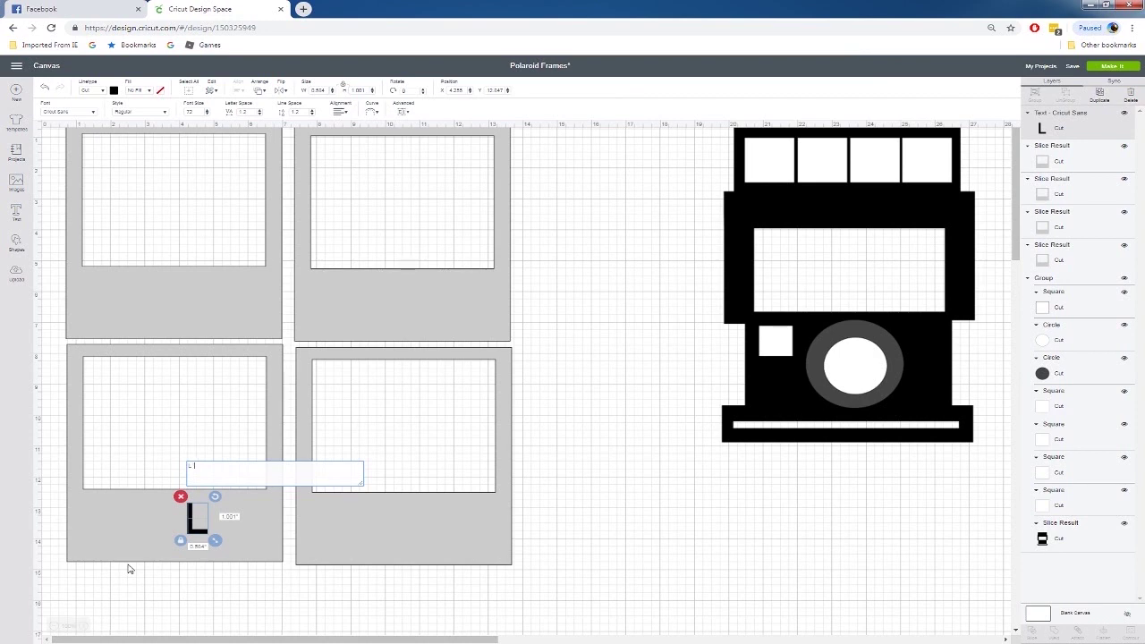
pyautogui.write('VE')
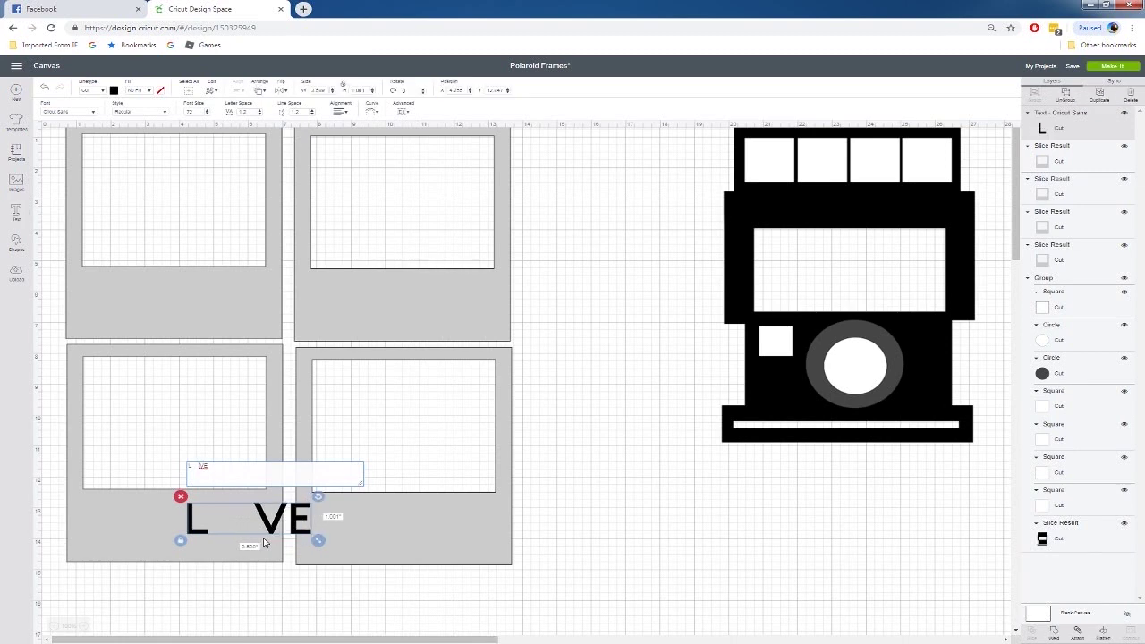
pyautogui.click(283, 584)
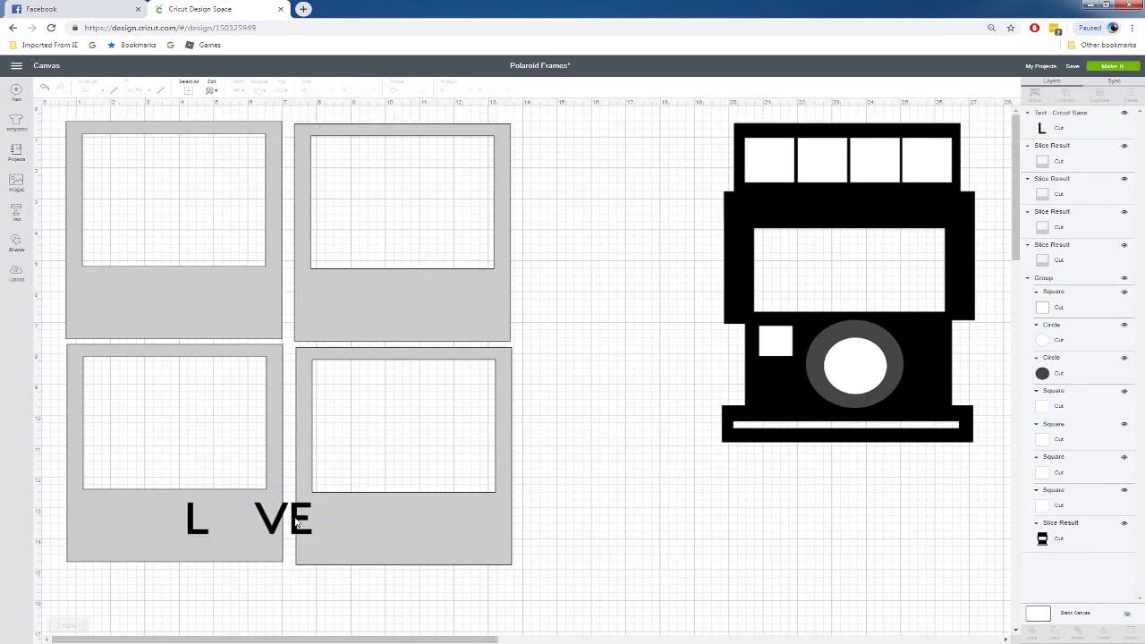
pyautogui.moveTo(301, 528); pyautogui.dragTo(195, 315)
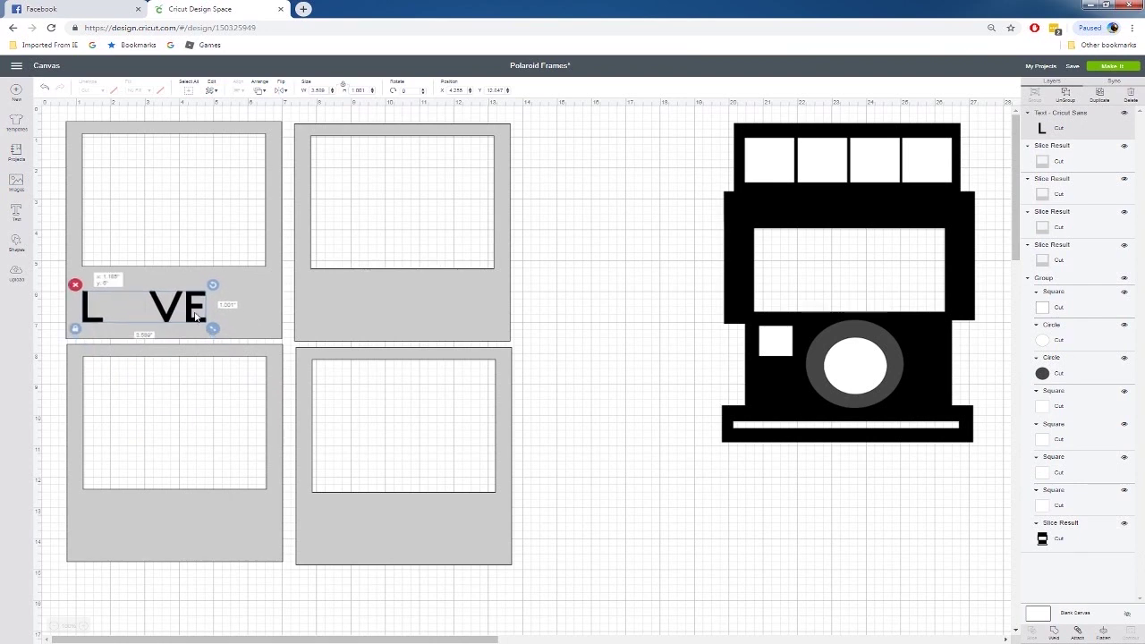
# Insert a heart shape into the gap of the L VE lettering and group it with the text.
pyautogui.click(16, 244)
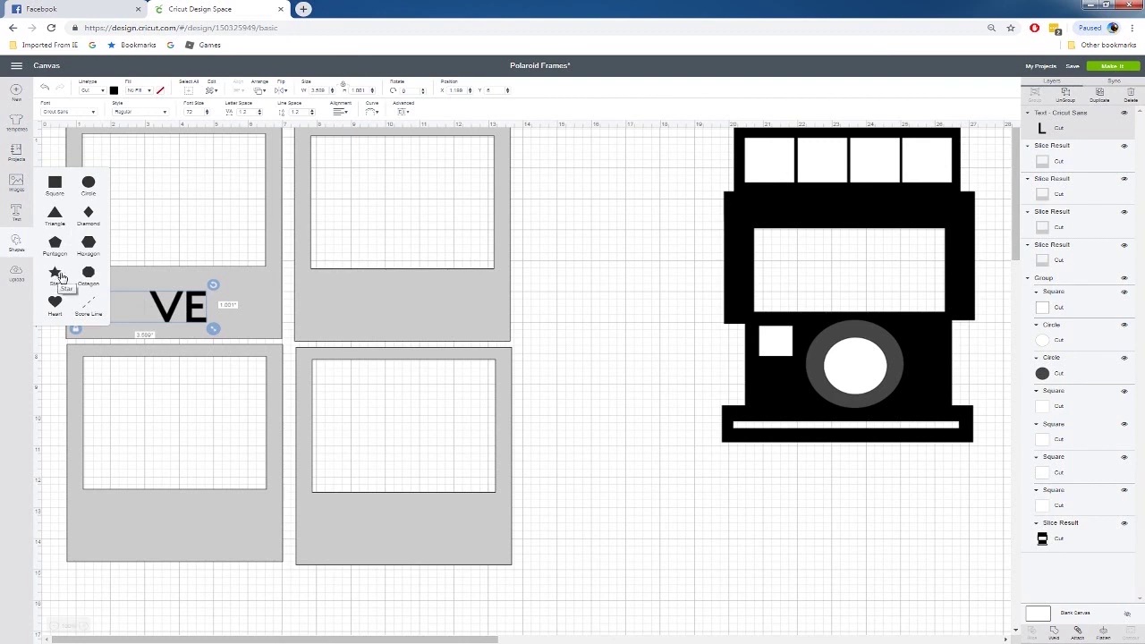
pyautogui.click(54, 302)
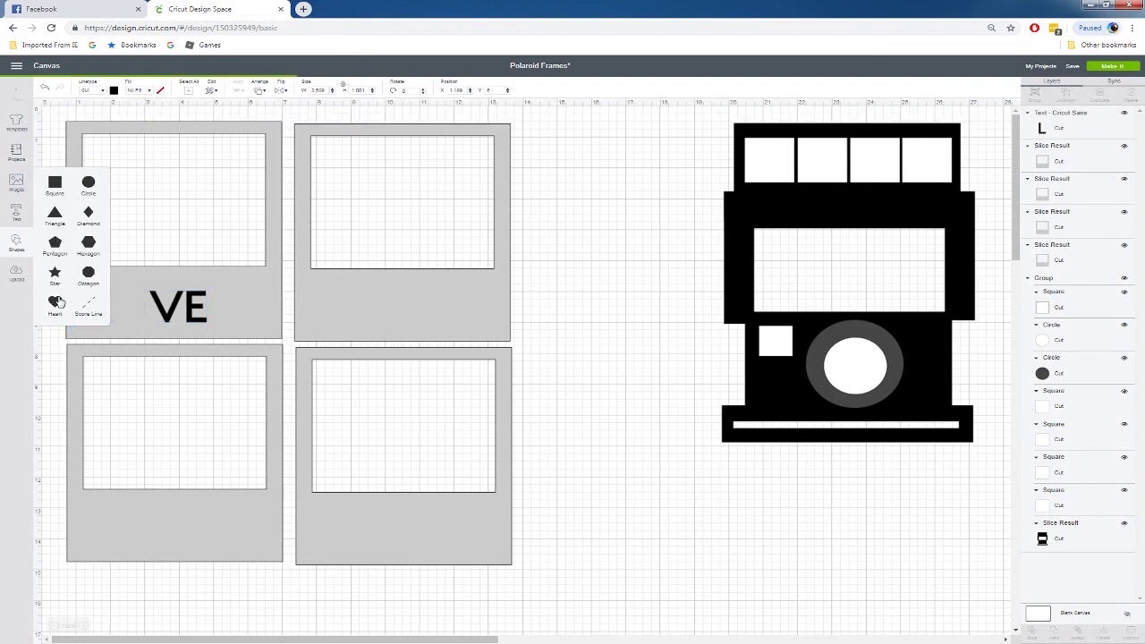
pyautogui.moveTo(231, 270); pyautogui.dragTo(138, 310)
pyautogui.keyDown('shift'); pyautogui.click(165, 322); pyautogui.keyUp('shift')
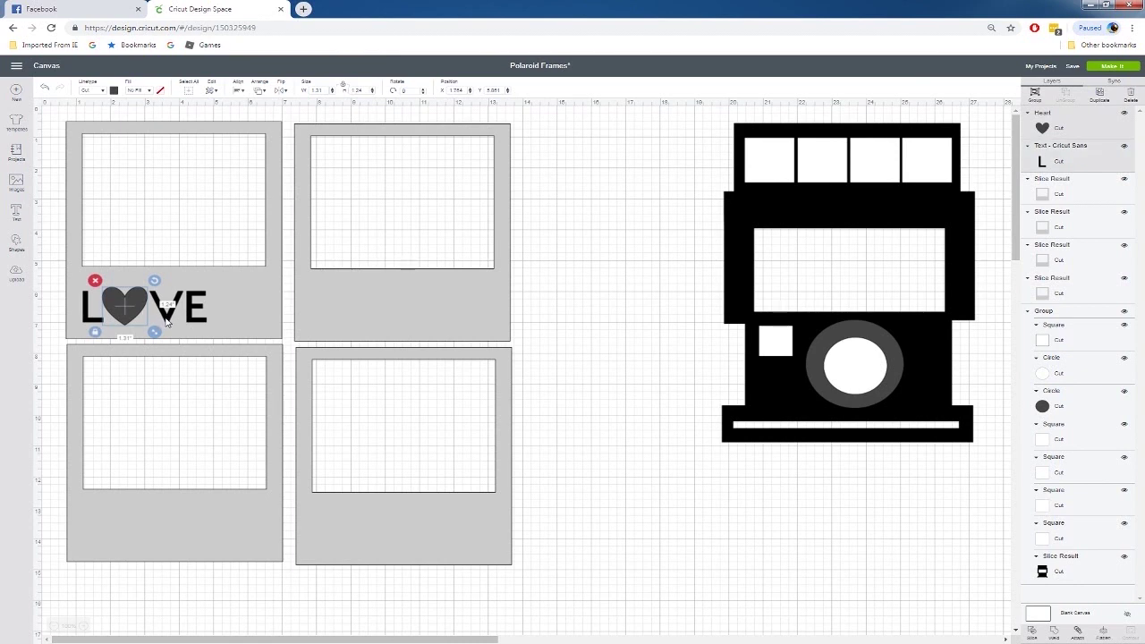
pyautogui.rightClick(164, 322)
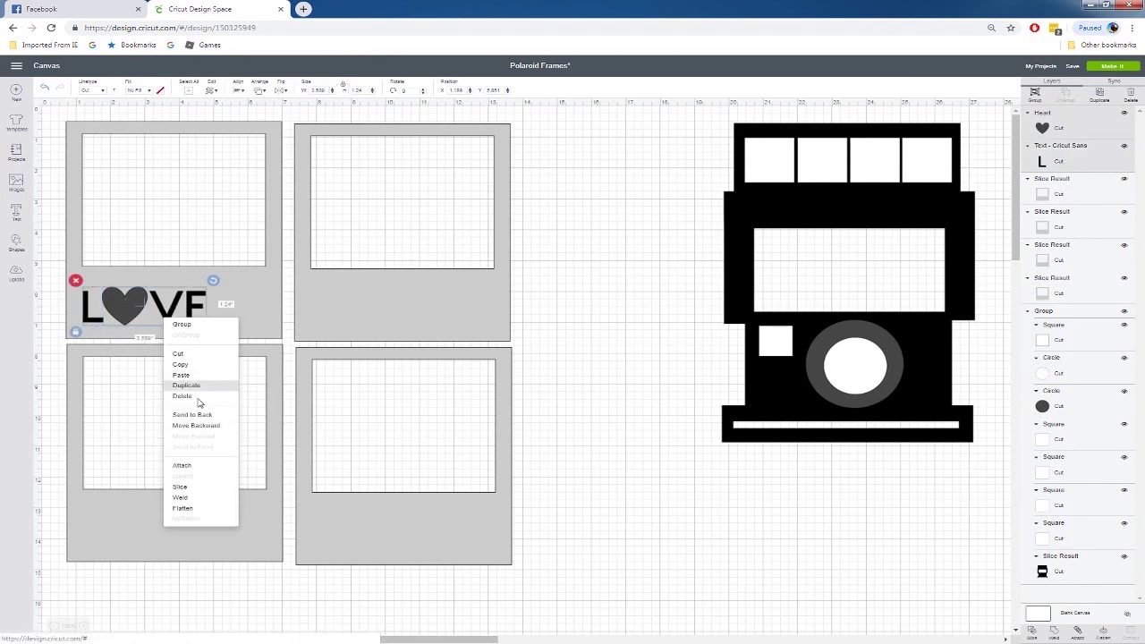
pyautogui.click(190, 325)
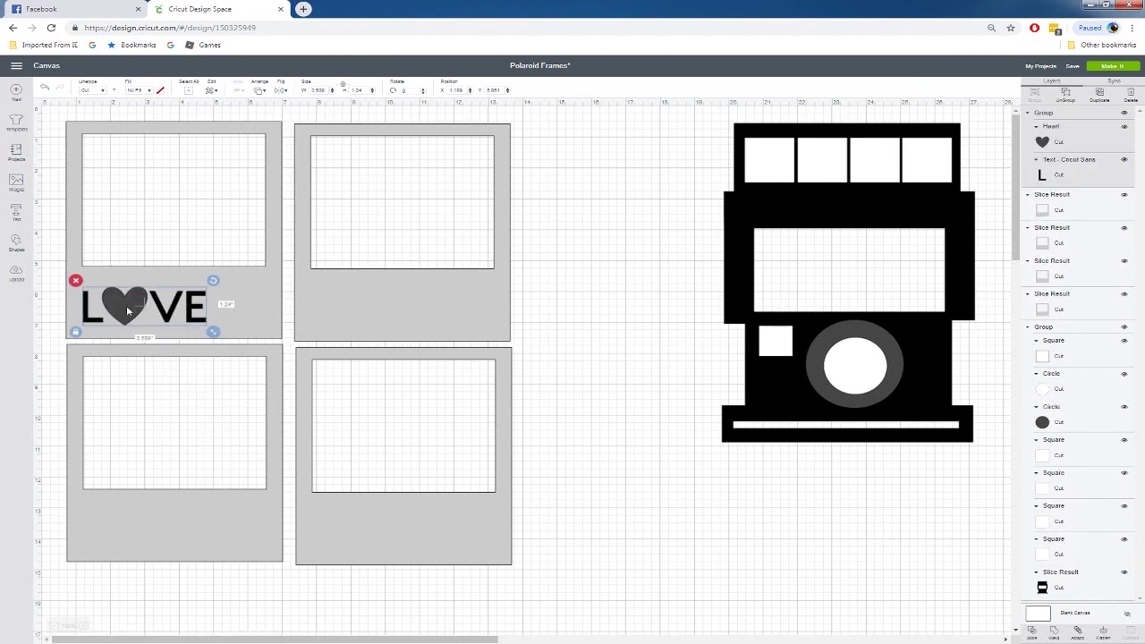
pyautogui.click(77, 130)
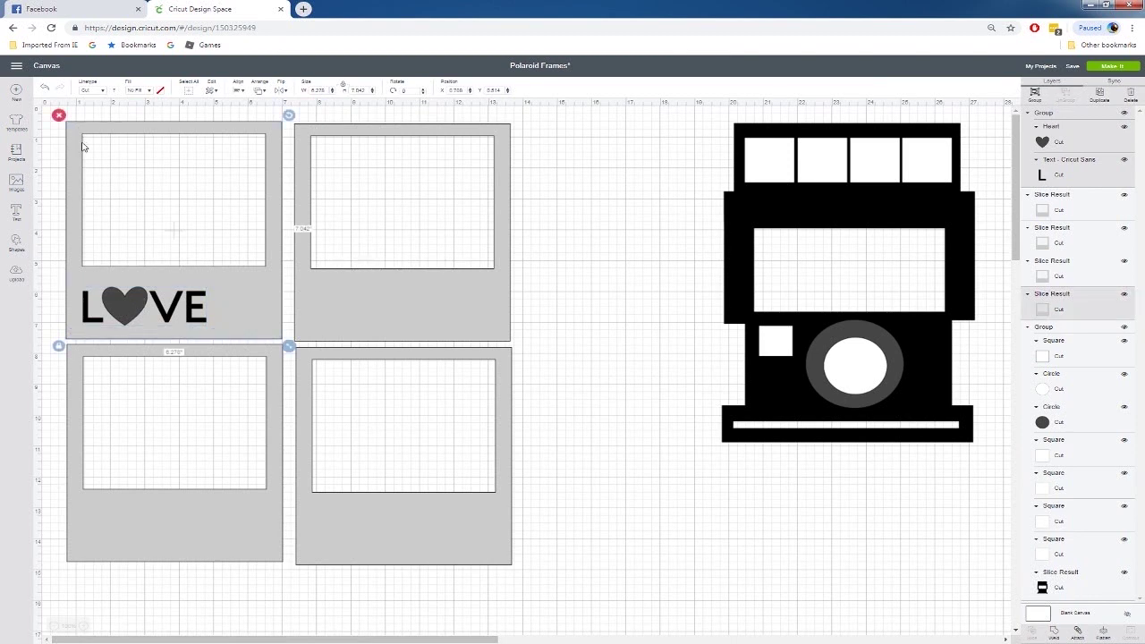
pyautogui.rightClick(156, 291)
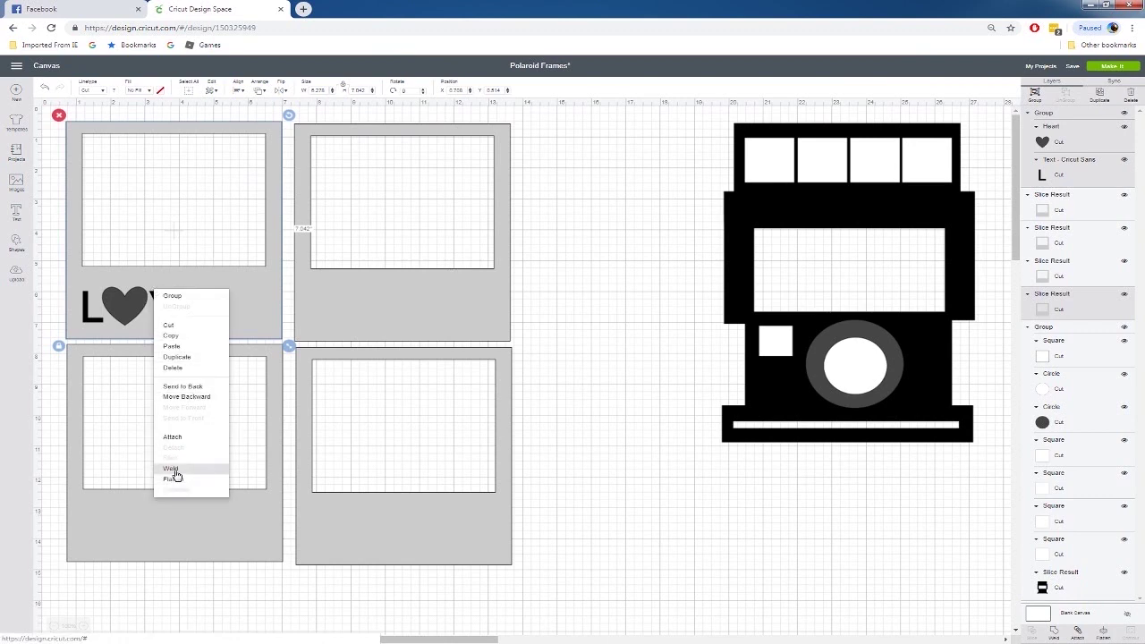
pyautogui.click(55, 279)
# Weld the grouped heart and letters into a single LOVE shape.
pyautogui.click(140, 313)
pyautogui.rightClick(140, 312)
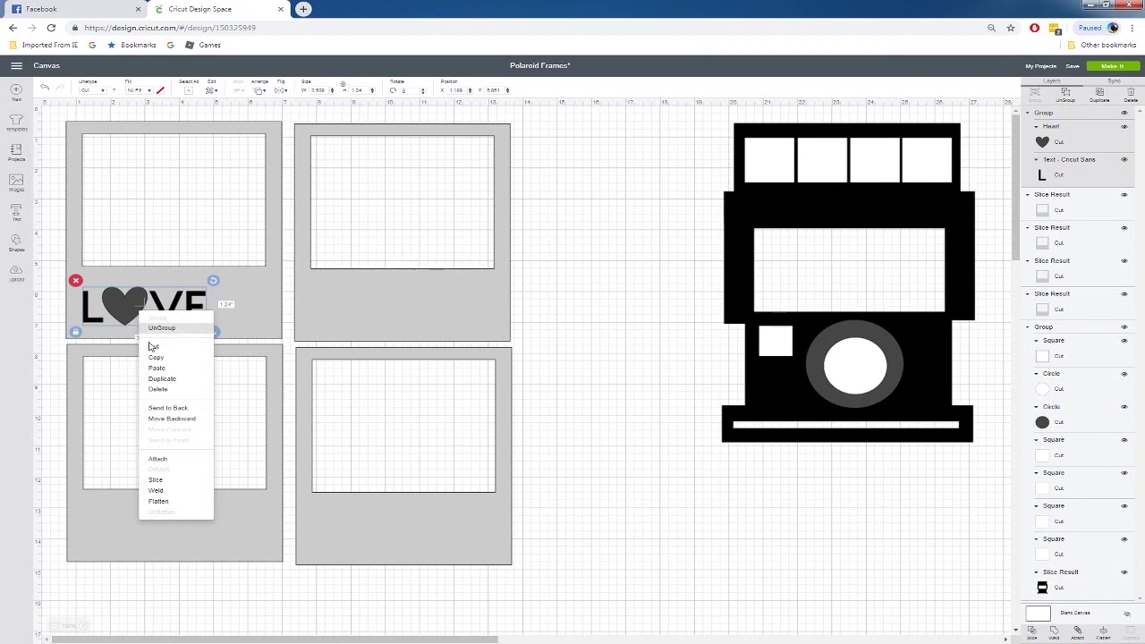
pyautogui.click(156, 491)
# Slice the welded LOVE shape out of the upper-left frame.
pyautogui.click(120, 309)
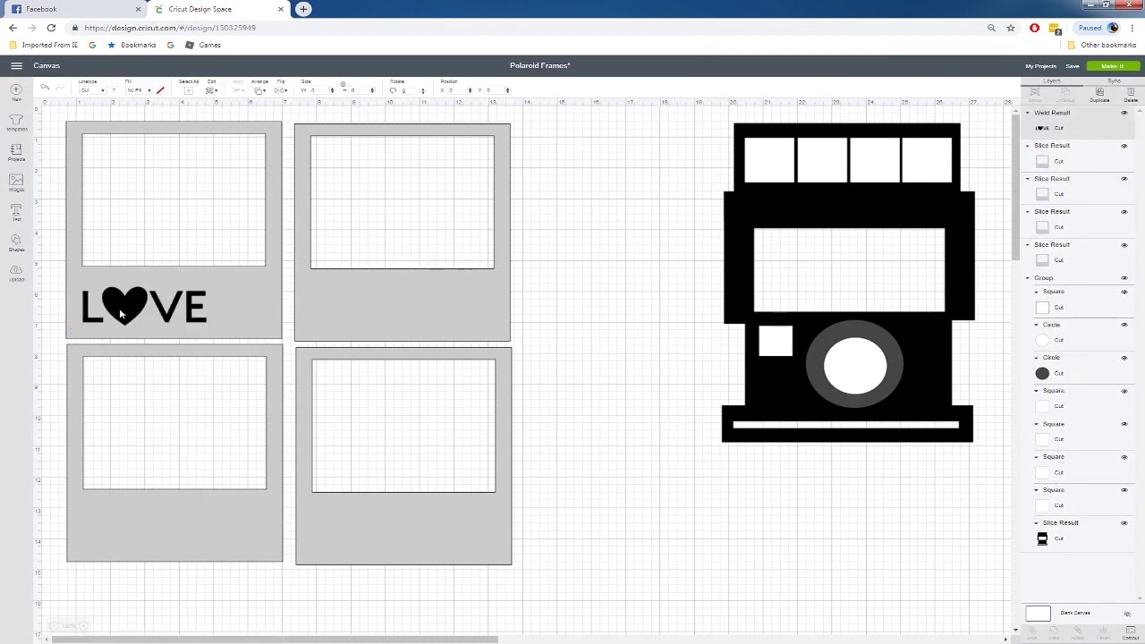
pyautogui.keyDown('shift'); pyautogui.click(254, 284); pyautogui.keyUp('shift')
pyautogui.rightClick(256, 286)
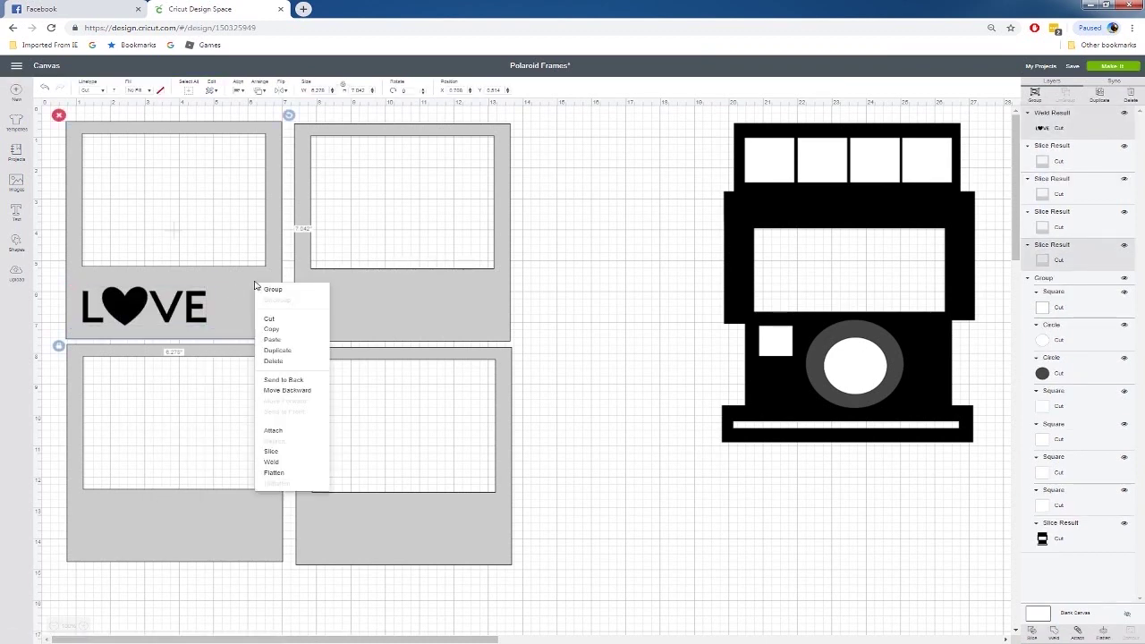
pyautogui.click(271, 451)
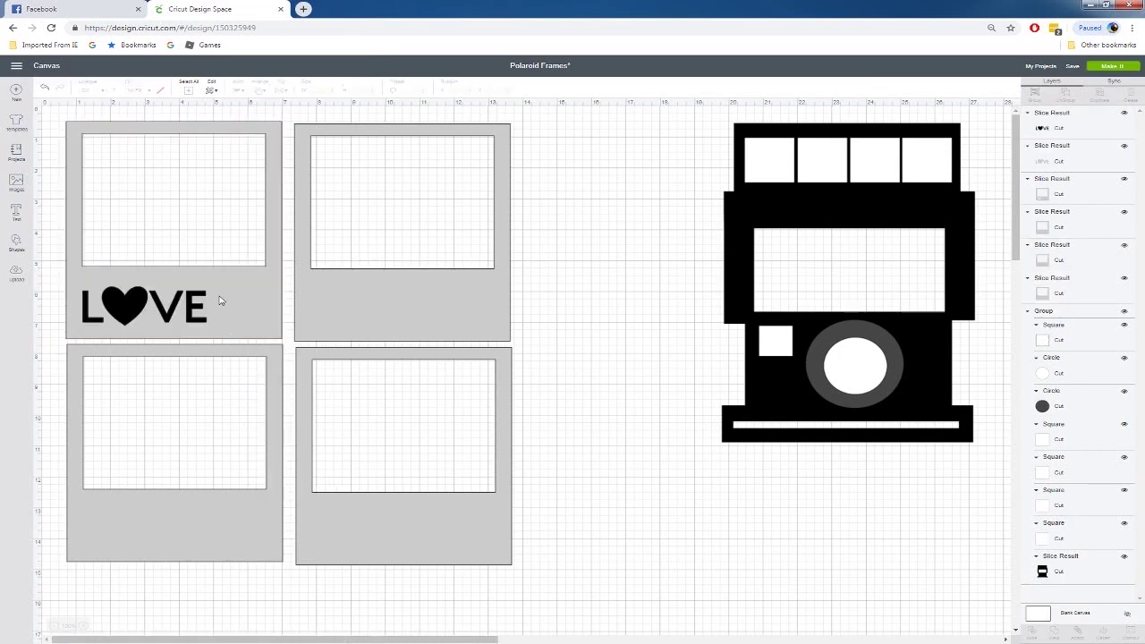
# Move the cut-out LOVE frame aside, delete the leftover lettering pieces and return the frame to its upper-left place.
pyautogui.moveTo(220, 301); pyautogui.dragTo(650, 558)
pyautogui.moveTo(66, 264); pyautogui.dragTo(234, 342)
pyautogui.press('Delete')
pyautogui.moveTo(671, 564); pyautogui.dragTo(230, 314)
pyautogui.click(648, 371)
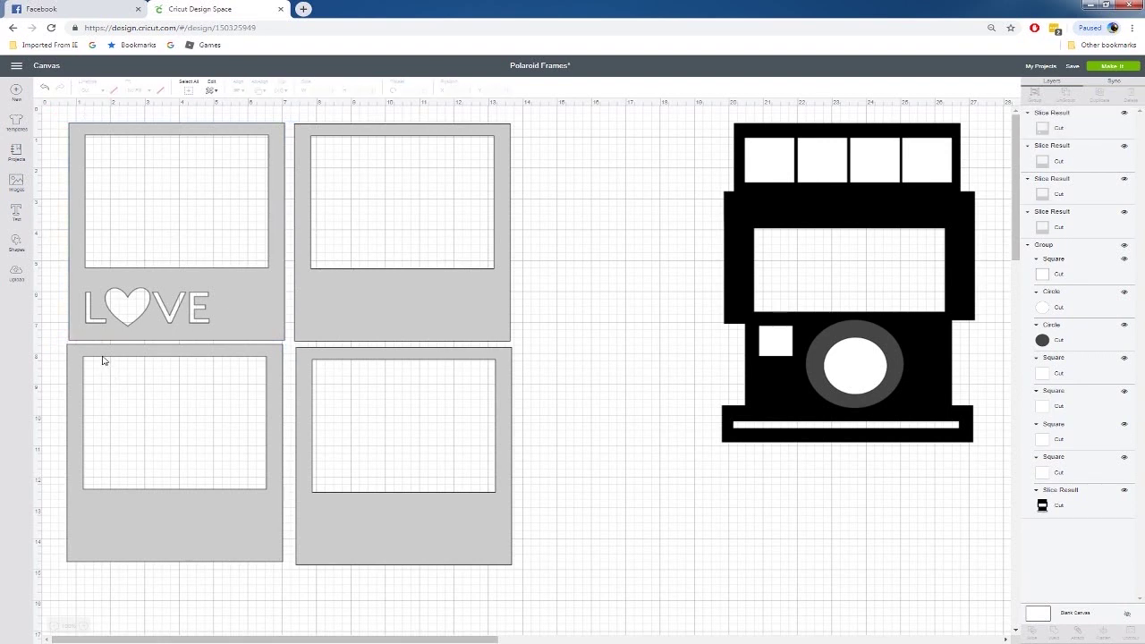
# Add the text "FAITH" in capitals and place it below the opening of the upper-right frame.
pyautogui.click(17, 209)
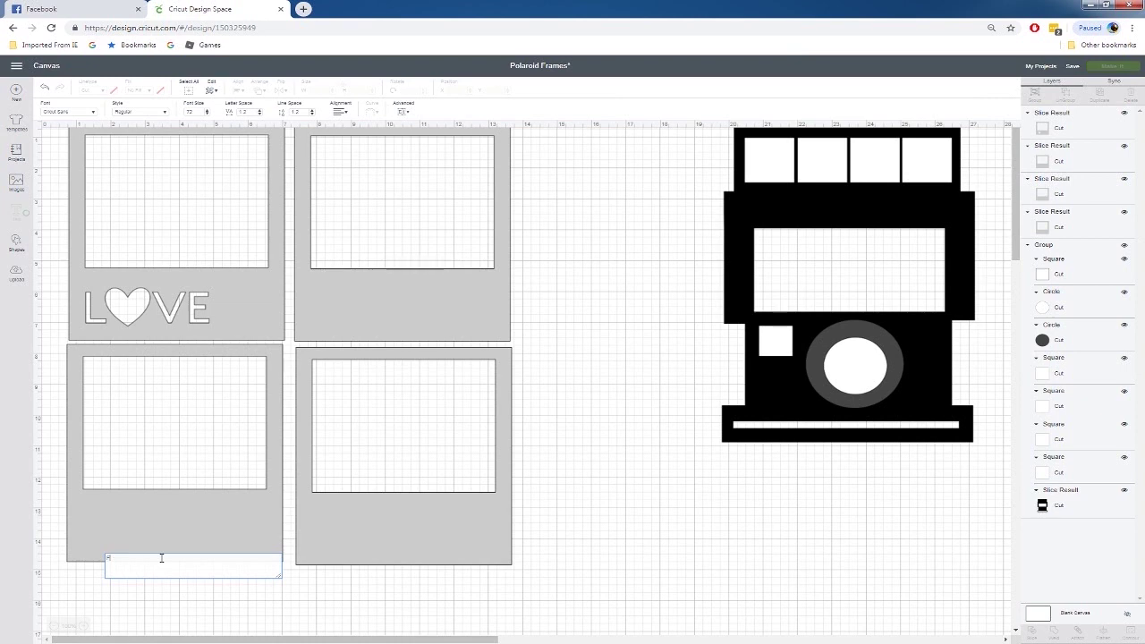
pyautogui.write('Fai')
pyautogui.press('BackSpace')
pyautogui.press('BackSpace')
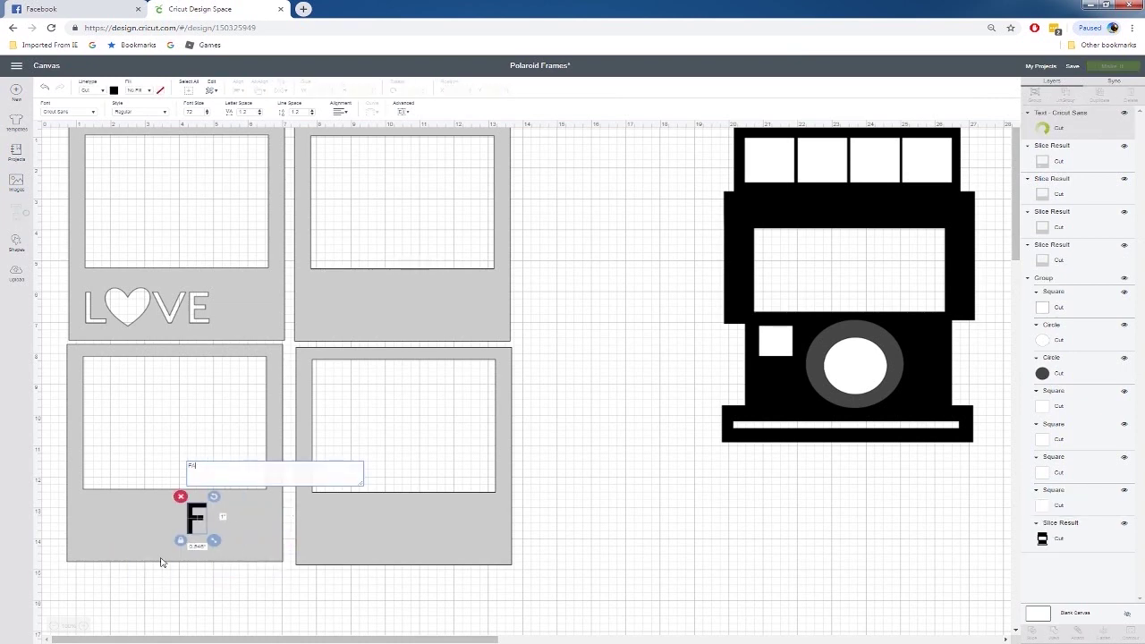
pyautogui.write('AITH')
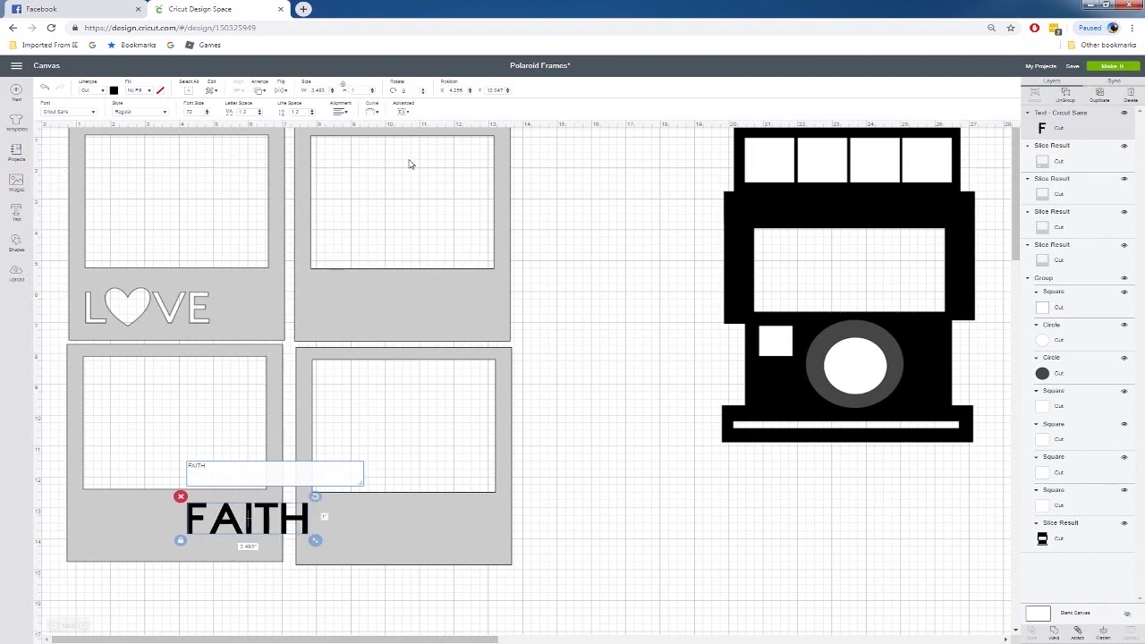
pyautogui.press('BackSpace')
pyautogui.press('BackSpace')
pyautogui.press('BackSpace')
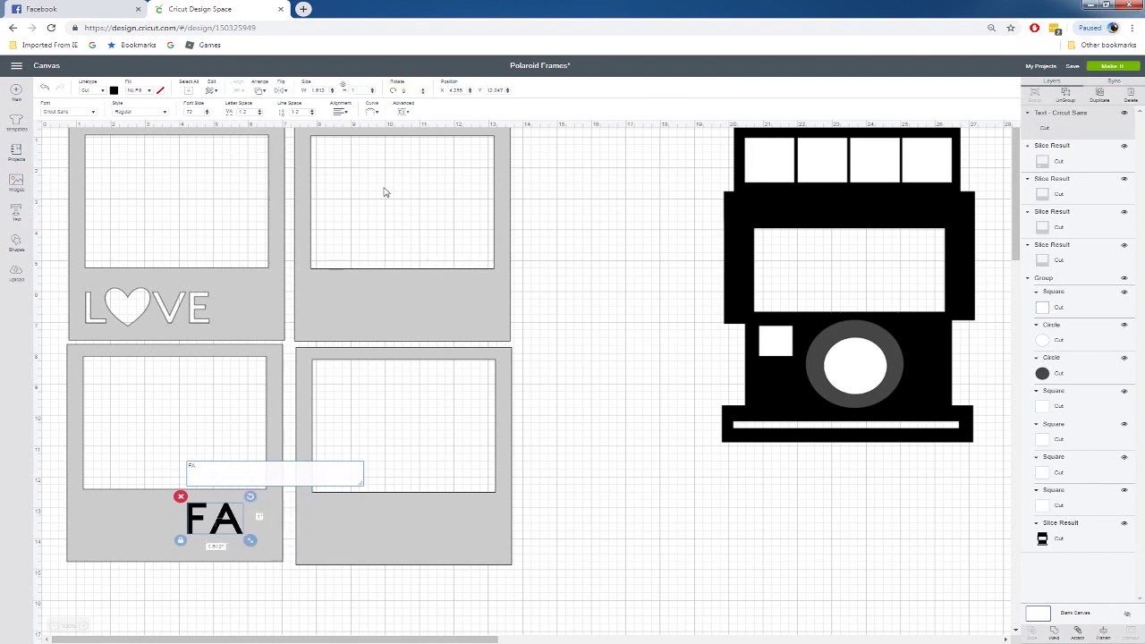
pyautogui.press('BackSpace')
pyautogui.write('AITH')
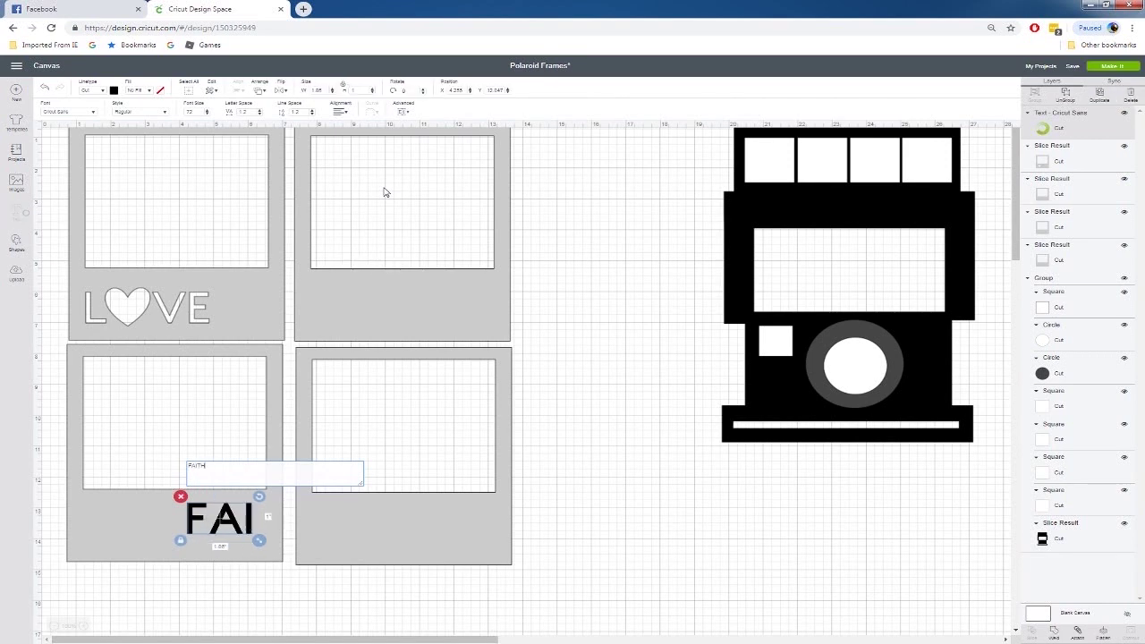
pyautogui.click(302, 585)
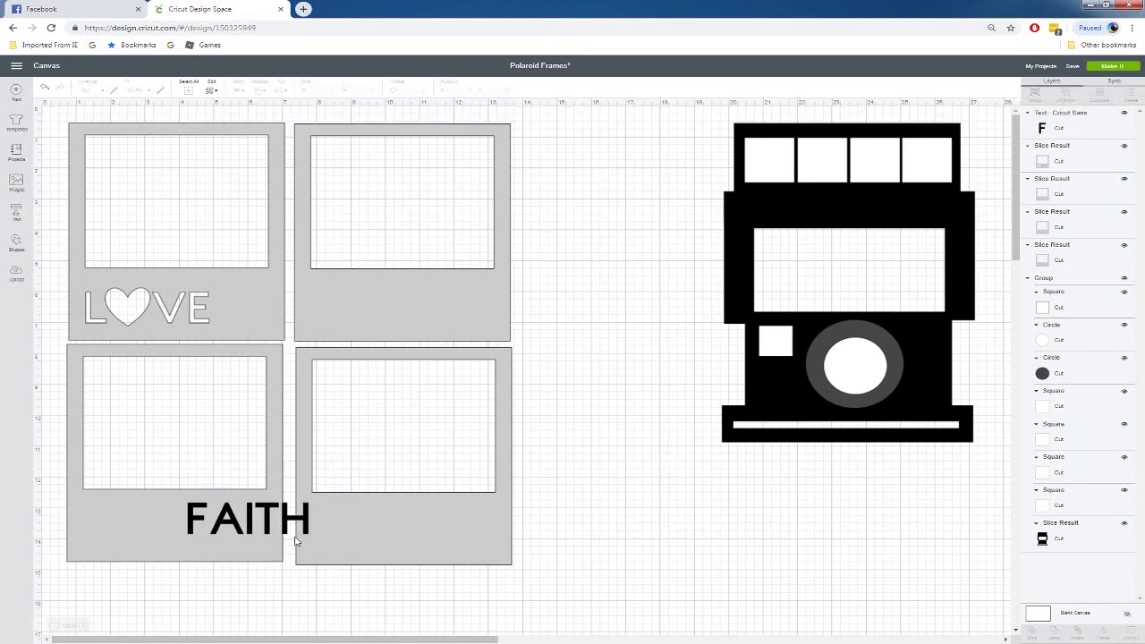
pyautogui.moveTo(301, 527); pyautogui.dragTo(421, 323)
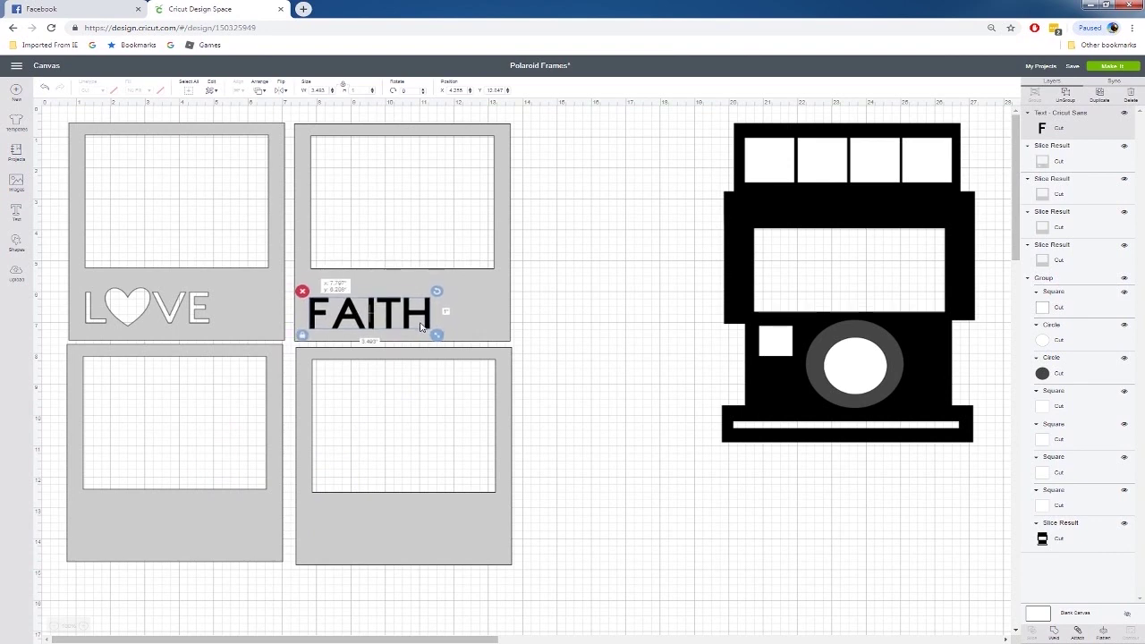
# Add the text "PEACE" in capitals and place it below the opening of the lower-left frame.
pyautogui.click(15, 213)
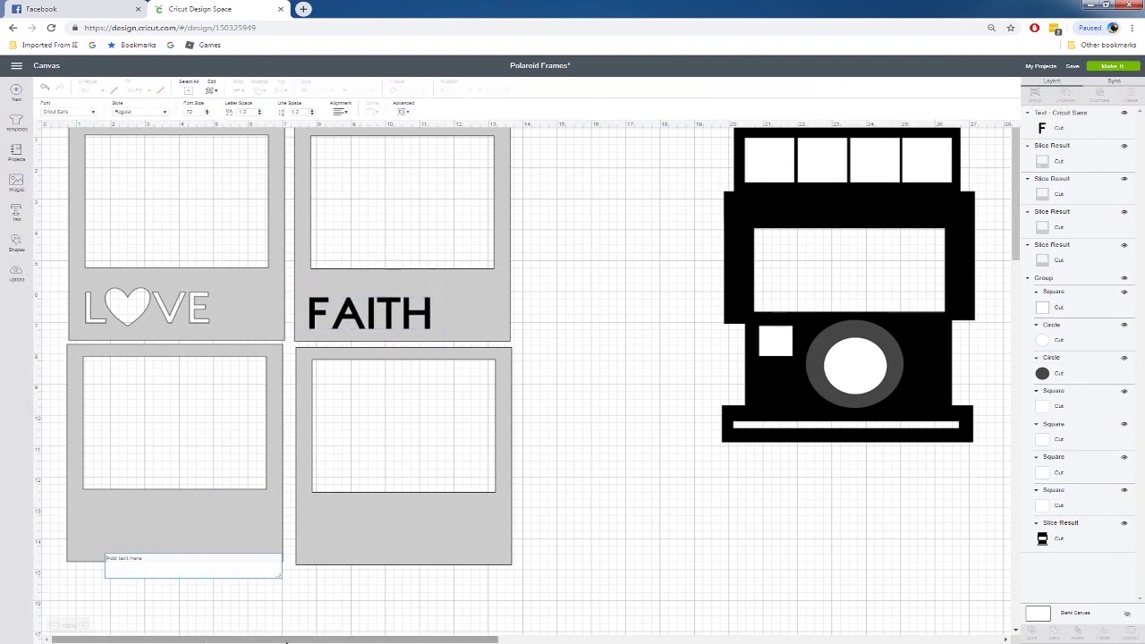
pyautogui.write('pEAC')
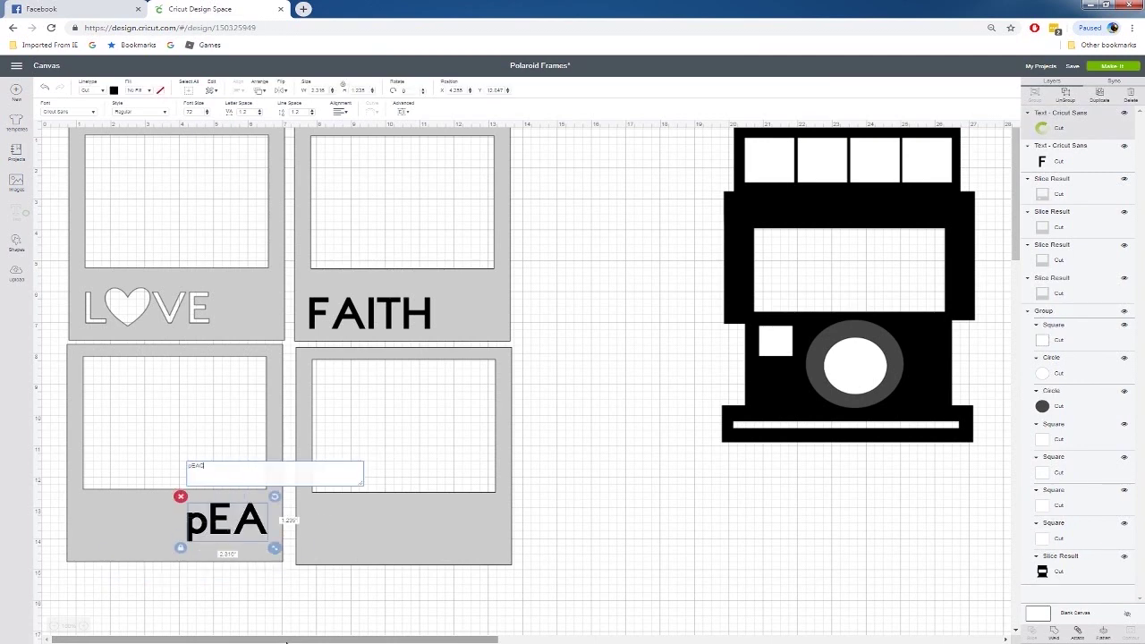
pyautogui.press('BackSpace')
pyautogui.press('BackSpace')
pyautogui.press('BackSpace')
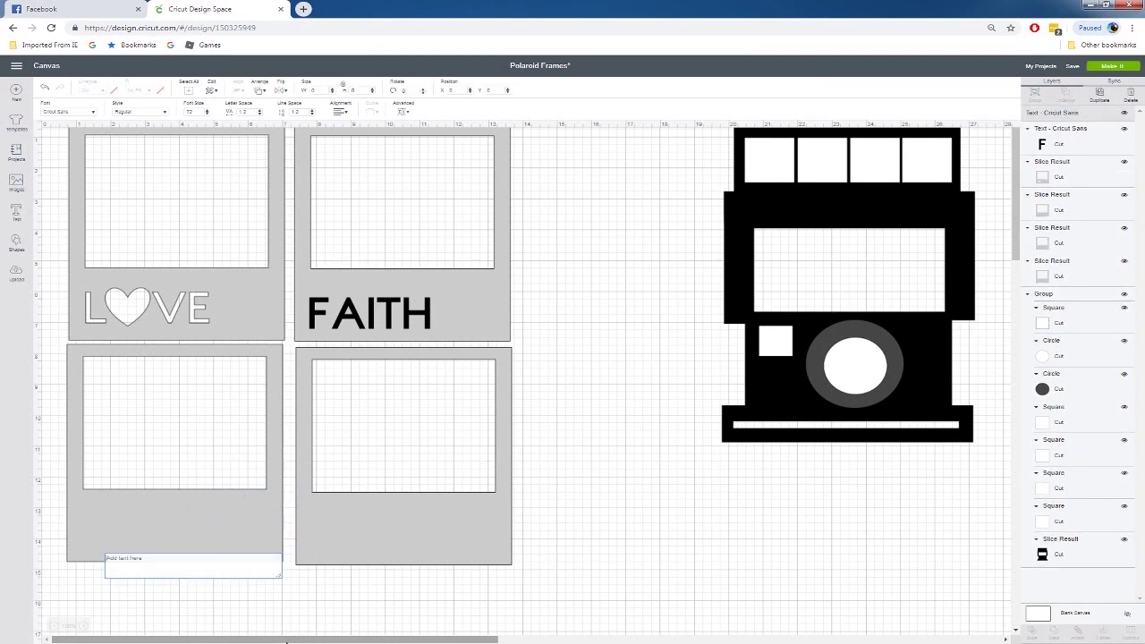
pyautogui.write('PEAC')
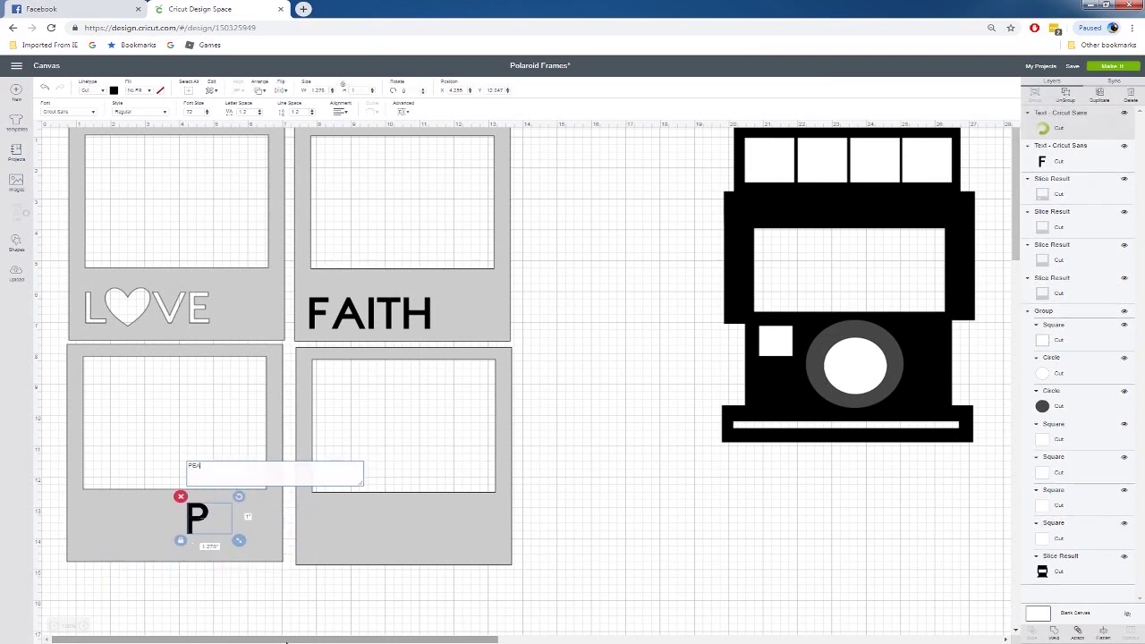
pyautogui.write('E')
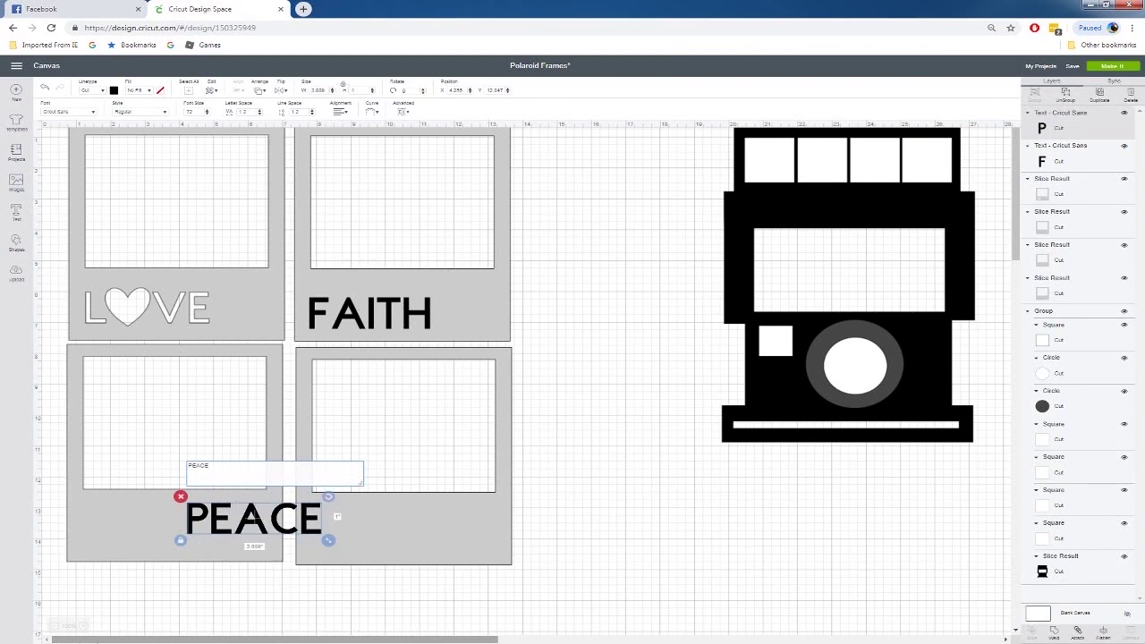
pyautogui.click(181, 569)
pyautogui.moveTo(286, 529); pyautogui.dragTo(176, 553)
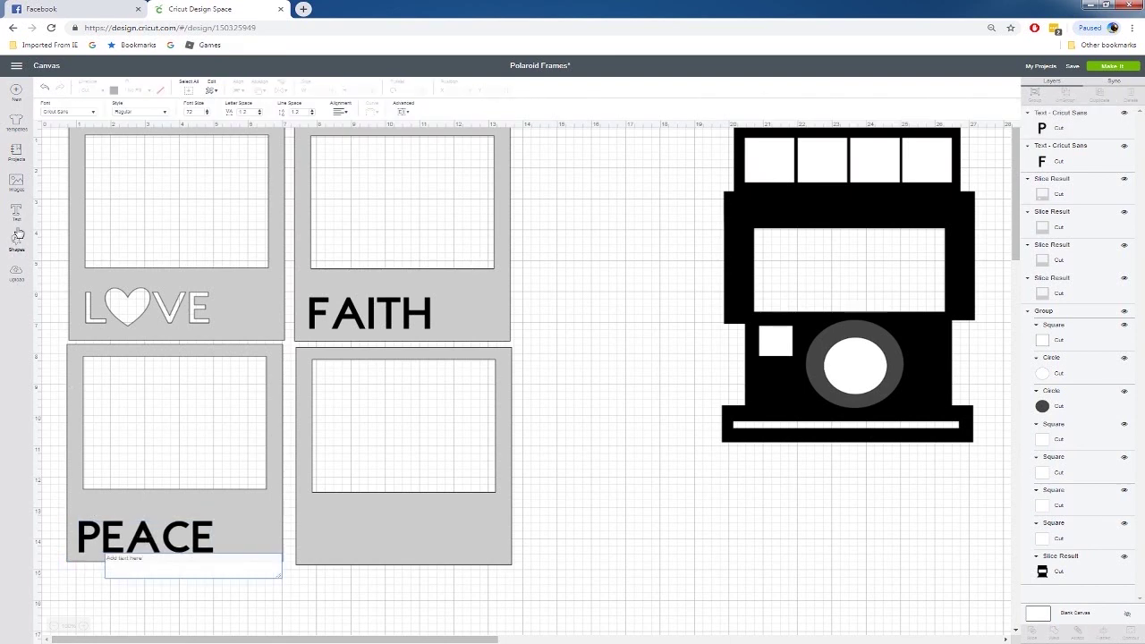
# Add the text "JOY" in capitals and place it below the opening of the lower-right frame.
pyautogui.write('j')
pyautogui.press('BackSpace')
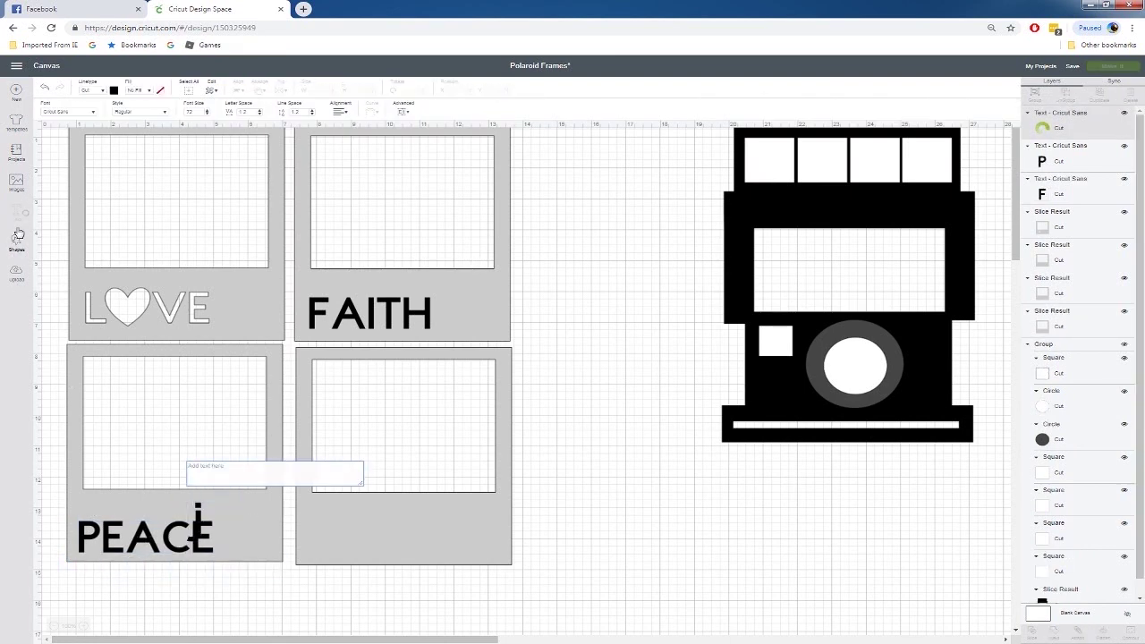
pyautogui.write('JOY')
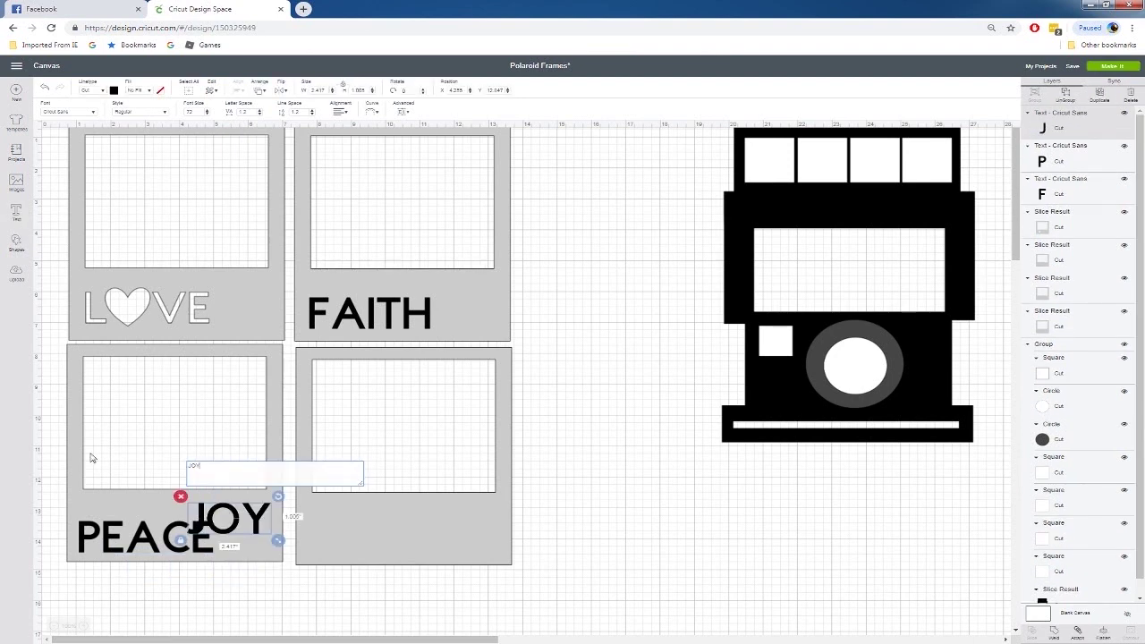
pyautogui.click(237, 602)
pyautogui.moveTo(268, 530); pyautogui.dragTo(379, 553)
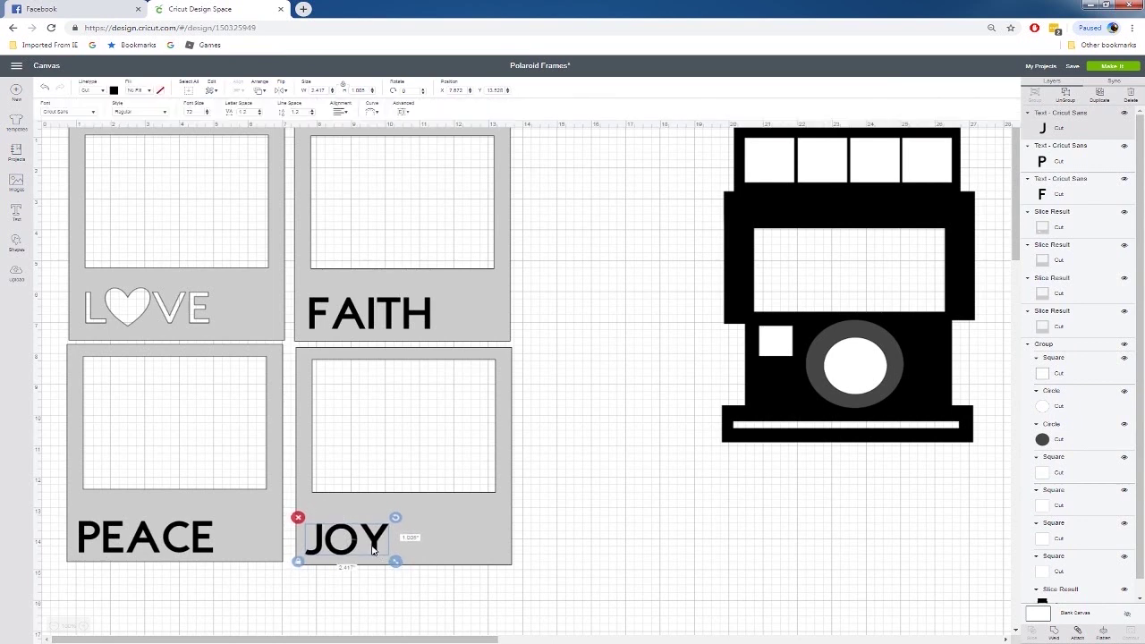
# Select the word FAITH together with the upper-right frame and slice the lettering out of the frame.
pyautogui.moveTo(545, 217); pyautogui.dragTo(338, 329)
pyautogui.rightClick(340, 328)
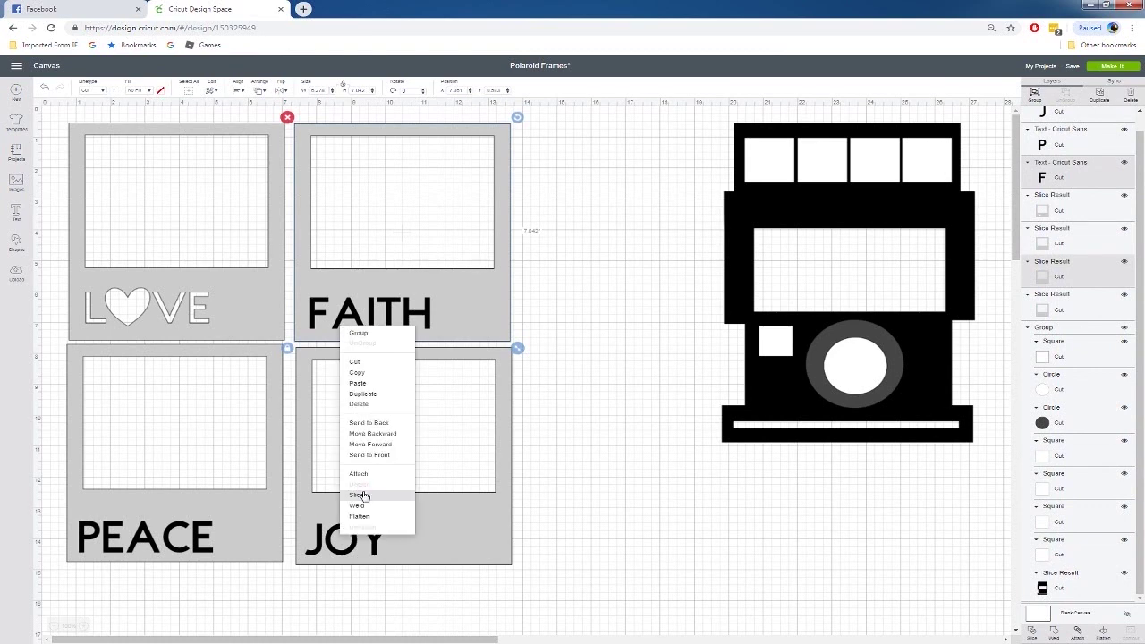
pyautogui.click(358, 505)
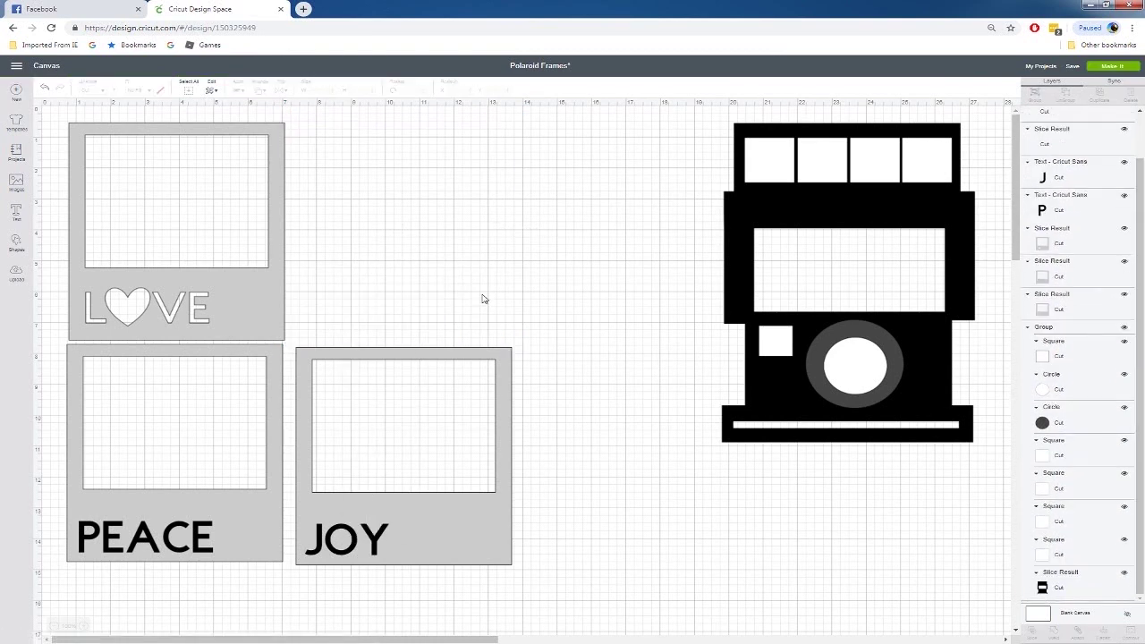
# Delete the leftover FAITH letter pieces from the slice and put the cut-out FAITH frame back beside the LOVE frame.
pyautogui.moveTo(485, 299); pyautogui.dragTo(642, 476)
pyautogui.moveTo(307, 268); pyautogui.dragTo(416, 337)
pyautogui.press('Delete')
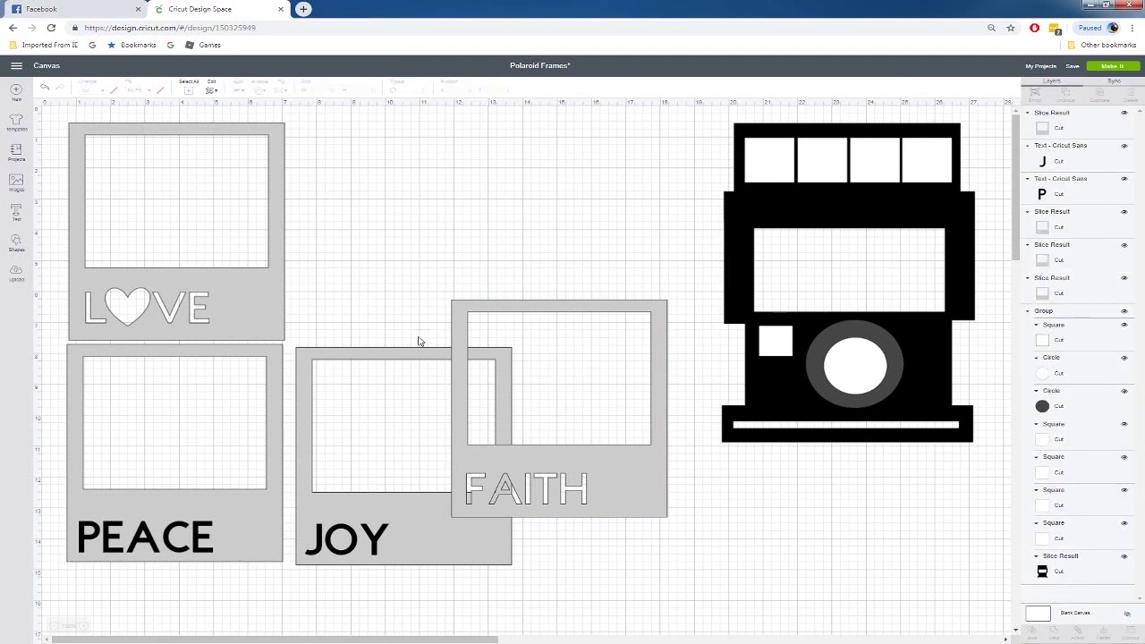
pyautogui.moveTo(618, 499); pyautogui.dragTo(465, 318)
# Select the word JOY together with the lower-right frame and slice the lettering out of the frame.
pyautogui.moveTo(575, 447); pyautogui.dragTo(294, 593)
pyautogui.rightClick(338, 547)
pyautogui.click(361, 510)
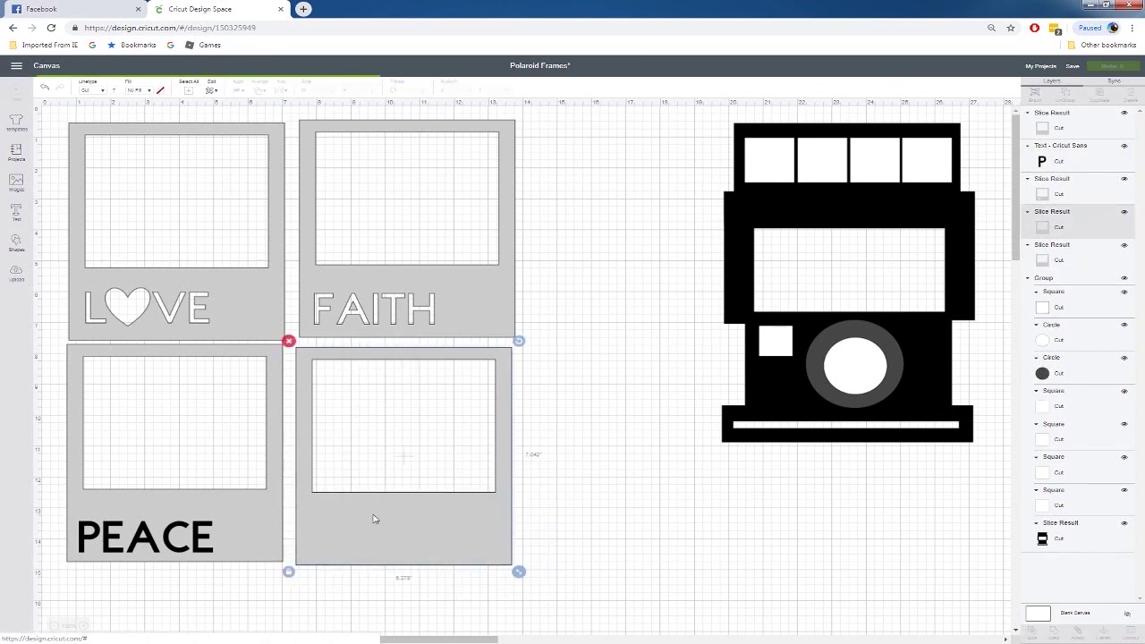
pyautogui.hotkey('ctrl', 'z')
# Delete the leftover JOY letter pieces and put the cut-out JOY frame back below the FAITH frame.
pyautogui.moveTo(457, 546); pyautogui.dragTo(670, 562)
pyautogui.moveTo(323, 502); pyautogui.dragTo(369, 575)
pyautogui.press('Delete')
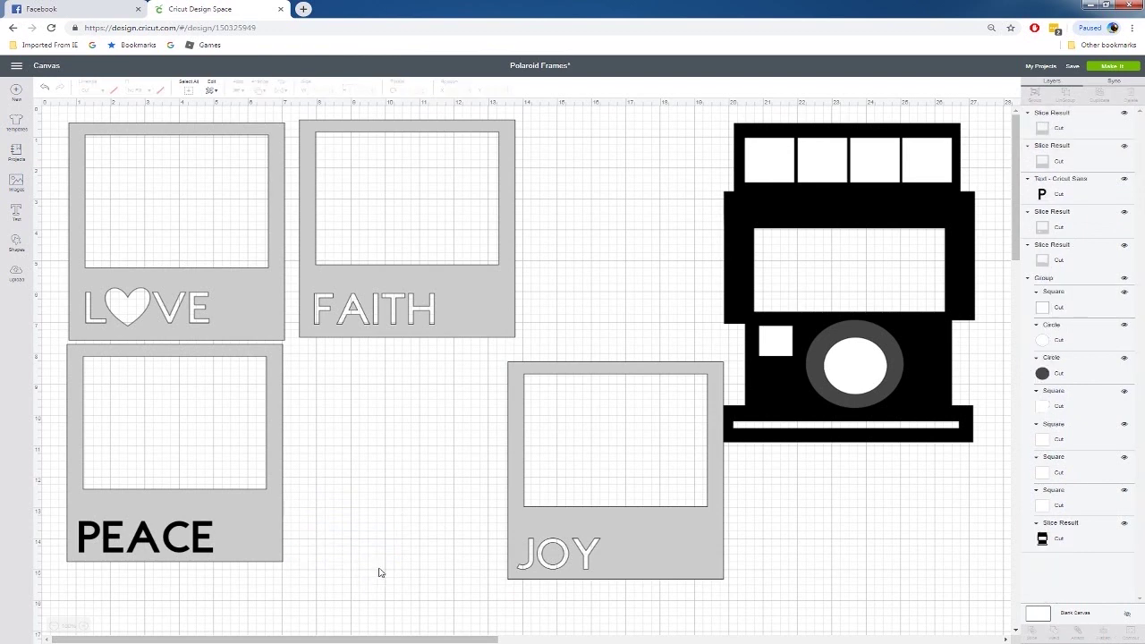
pyautogui.moveTo(671, 555); pyautogui.dragTo(462, 534)
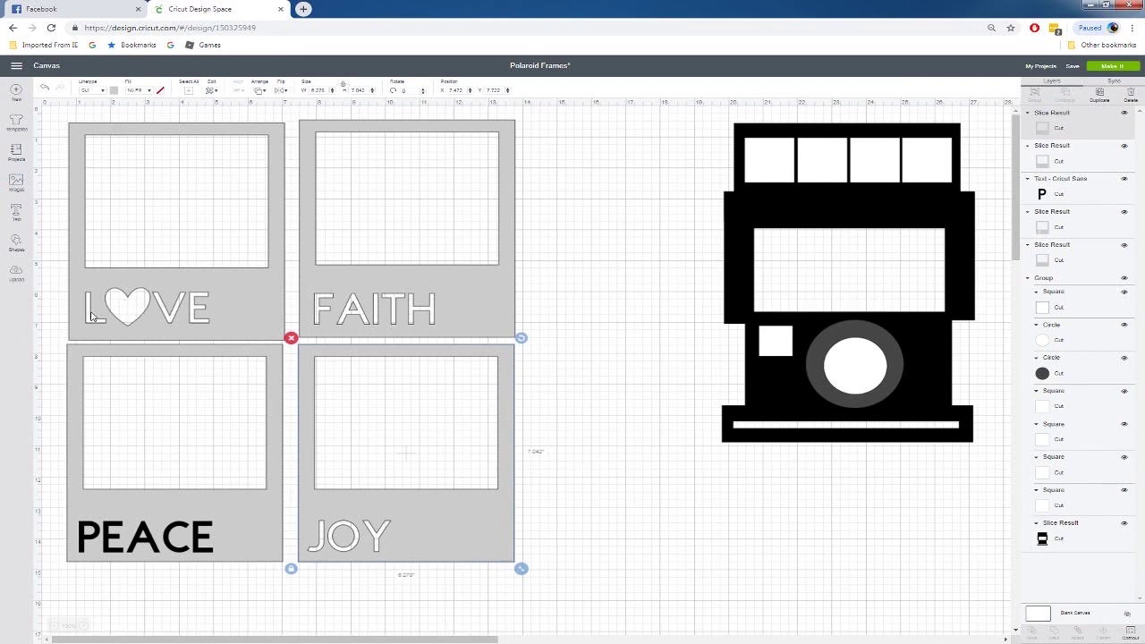
# Select the word PEACE together with the lower-left frame and slice the lettering out of the frame.
pyautogui.moveTo(220, 597); pyautogui.dragTo(82, 492)
pyautogui.rightClick(141, 530)
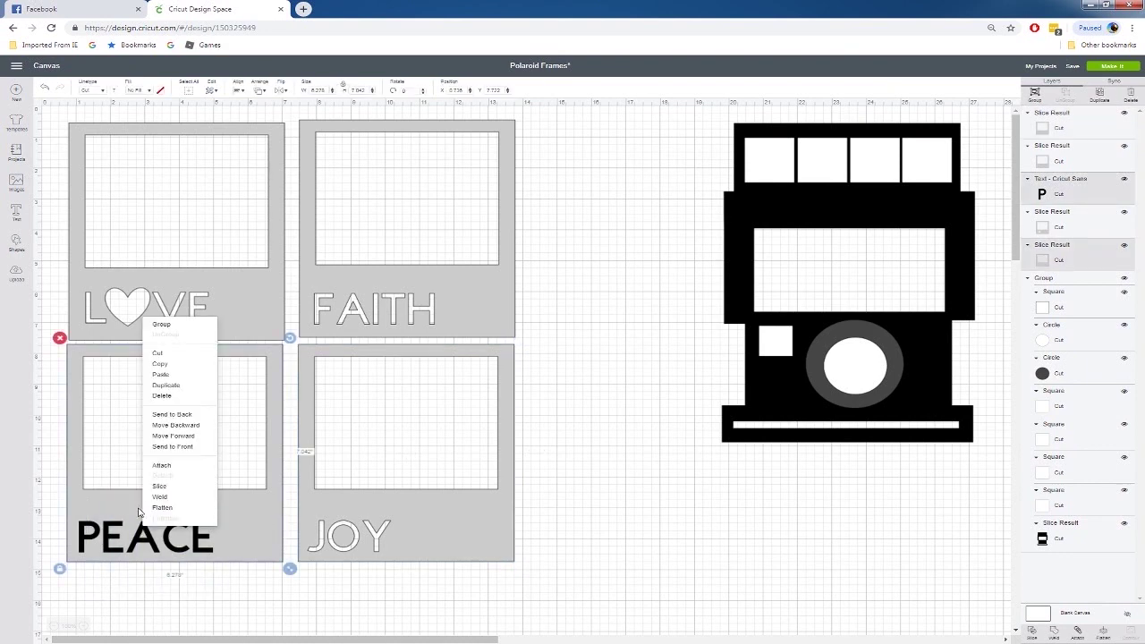
pyautogui.click(159, 486)
# Delete the leftover PEACE letter pieces, return the cut-out frame below LOVE, and line up the JOY frame beside it.
pyautogui.moveTo(205, 528); pyautogui.dragTo(463, 530)
pyautogui.moveTo(79, 503); pyautogui.dragTo(181, 576)
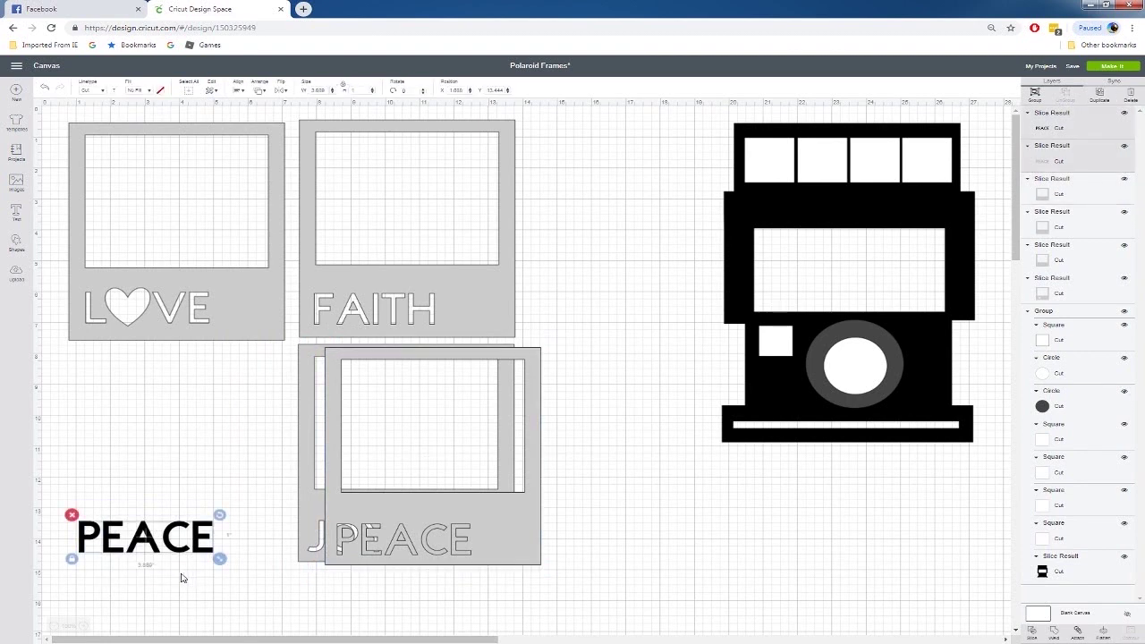
pyautogui.press('Delete')
pyautogui.moveTo(396, 558); pyautogui.dragTo(150, 539)
pyautogui.moveTo(330, 540); pyautogui.dragTo(324, 542)
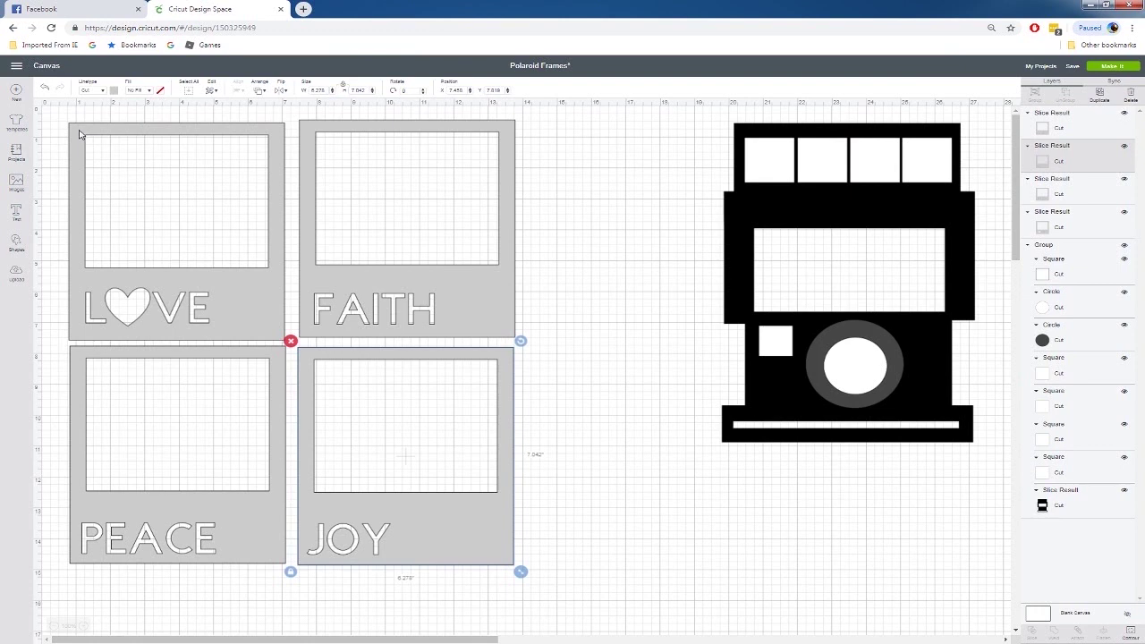
# Try the FAITH frame hanging from the slot in the camera's base, and return it beside the LOVE frame.
pyautogui.moveTo(491, 313); pyautogui.dragTo(918, 600)
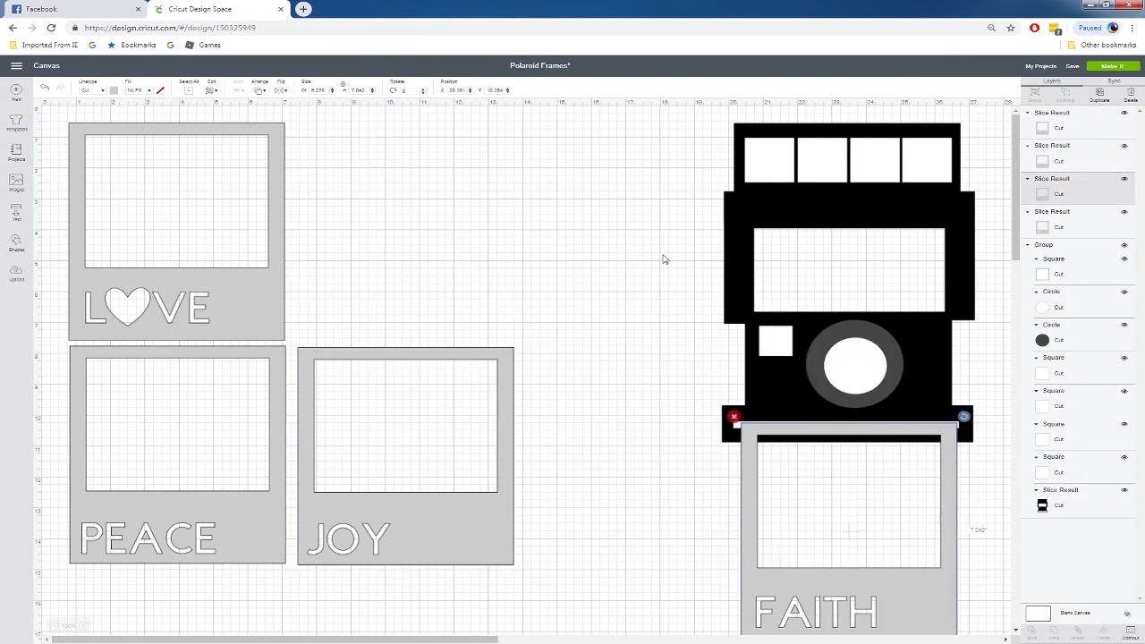
pyautogui.moveTo(617, 206); pyautogui.dragTo(925, 563)
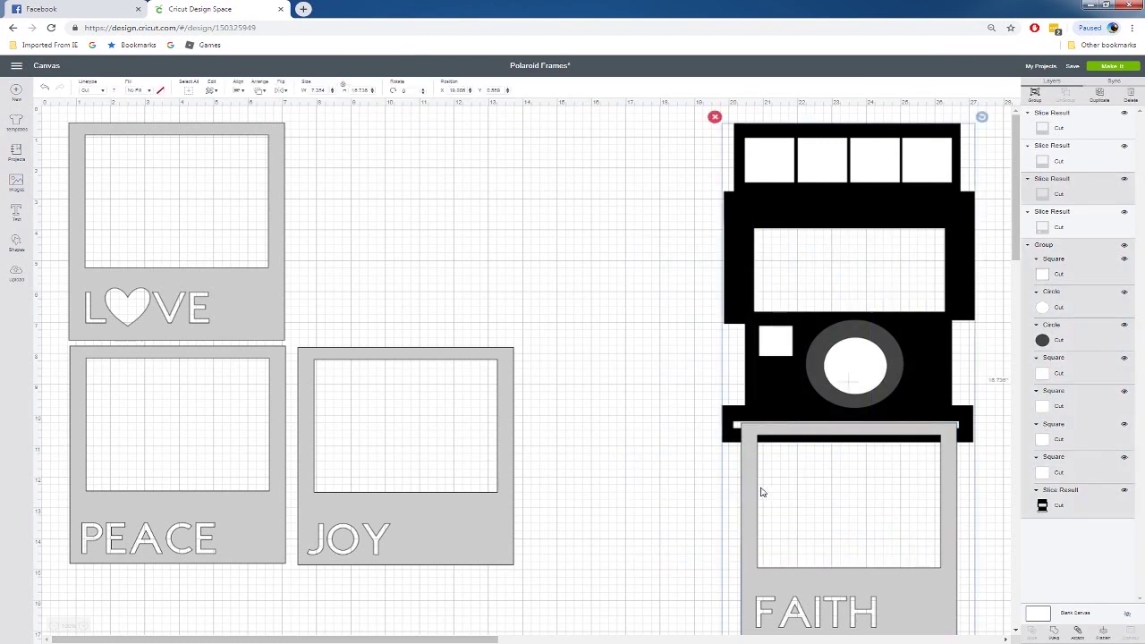
pyautogui.click(716, 534)
pyautogui.moveTo(801, 585); pyautogui.dragTo(361, 285)
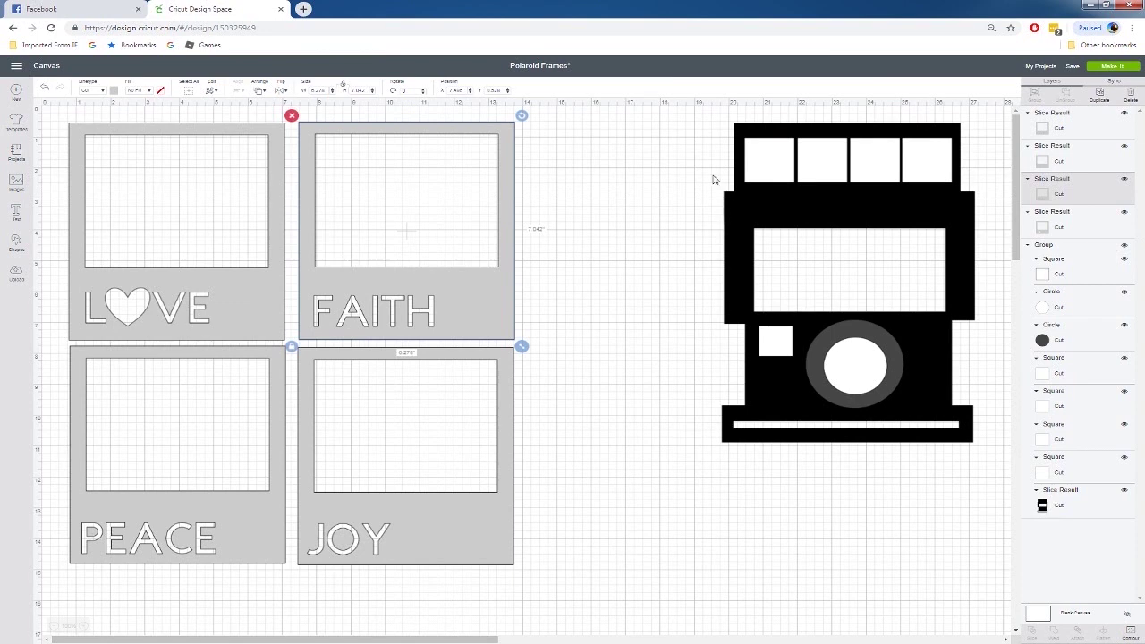
# Move the grouped camera closer to the four frames, just beside the FAITH and JOY frames.
pyautogui.moveTo(905, 399); pyautogui.dragTo(737, 398)
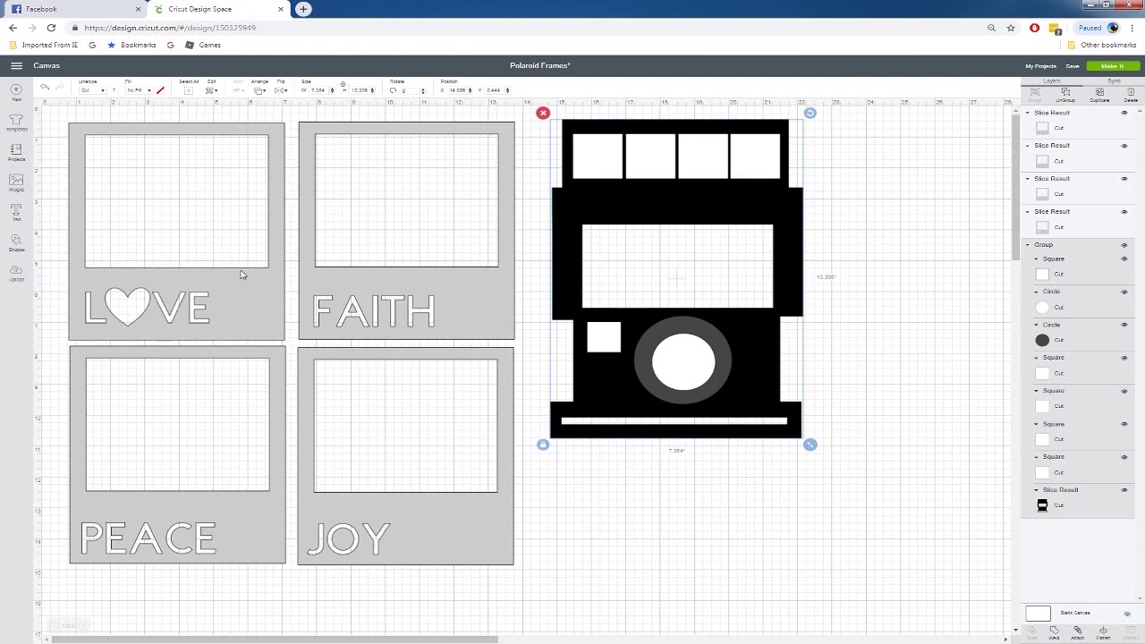